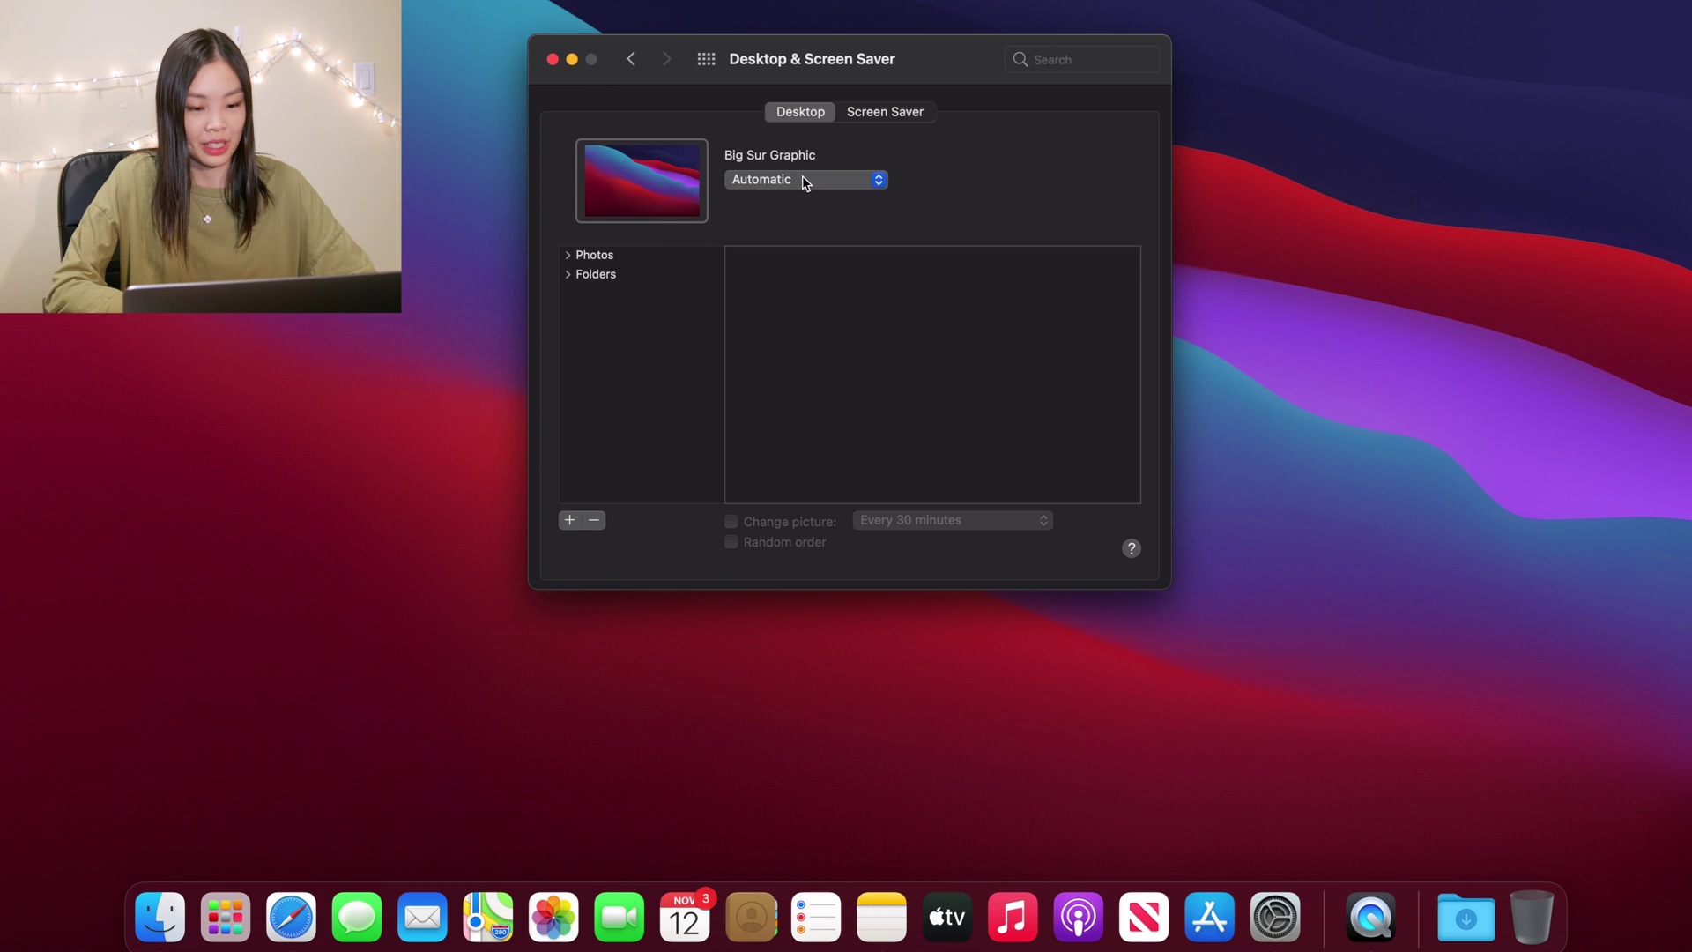
- Toggle the wallpaper appearance between Light and Dark (Still), ending on Light
{"action": "left_click", "coordinate": [805, 179]}
{"action": "left_click", "coordinate": [798, 200]}
{"action": "left_click", "coordinate": [811, 181]}
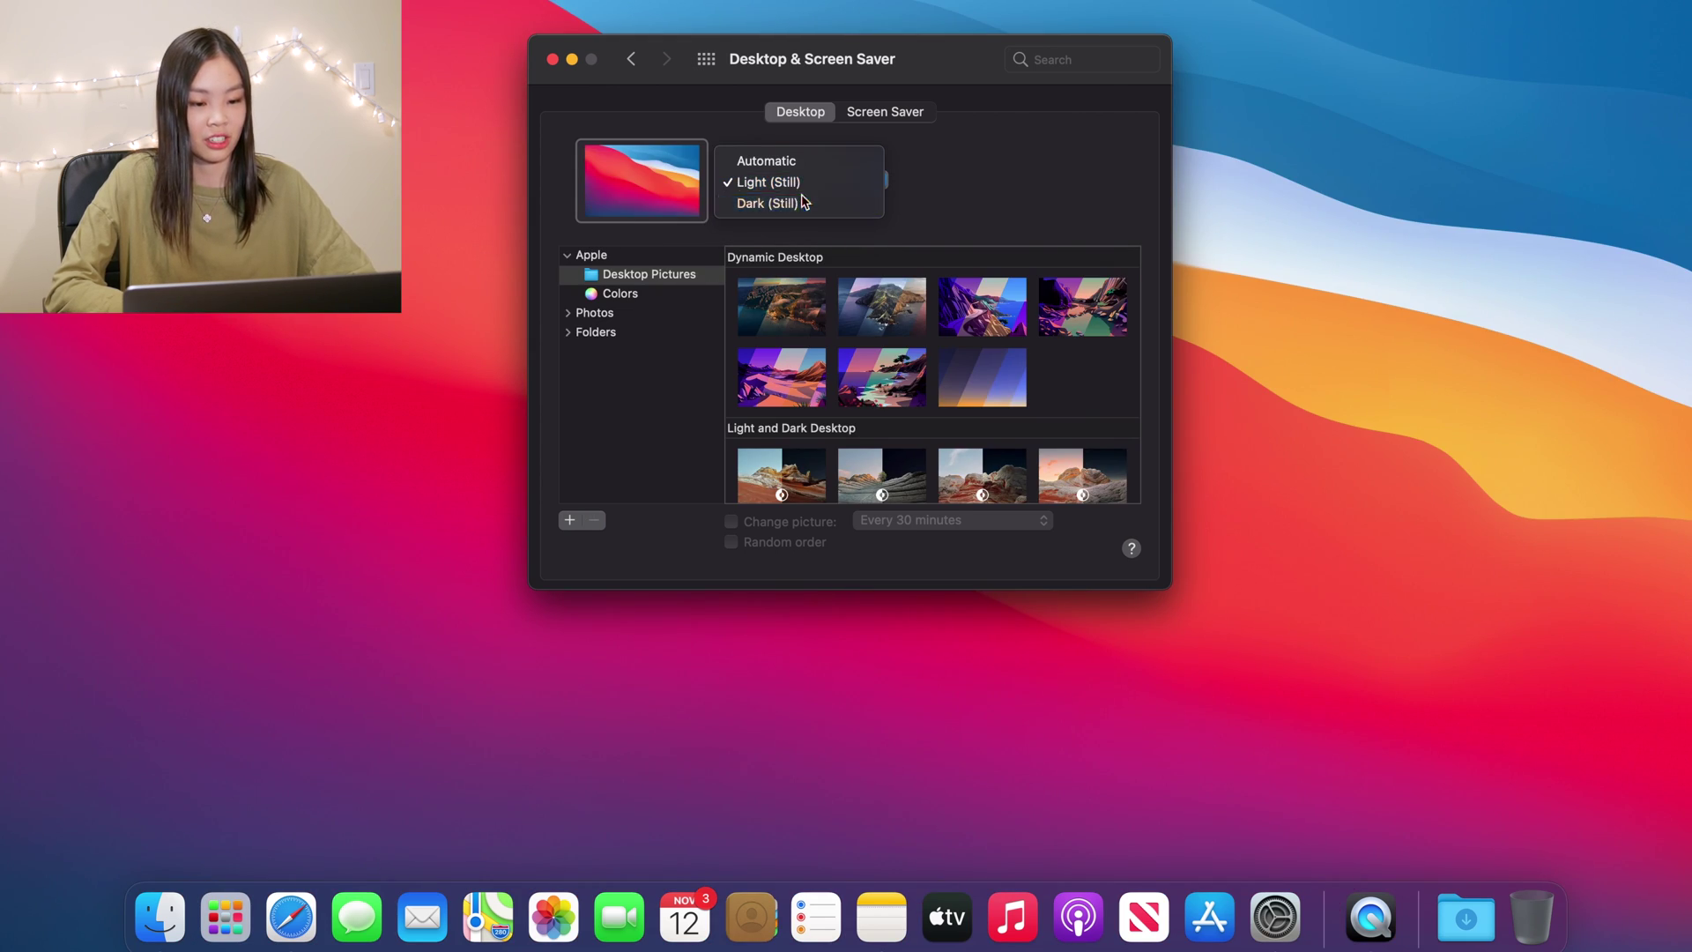
{"action": "left_click", "coordinate": [803, 203]}
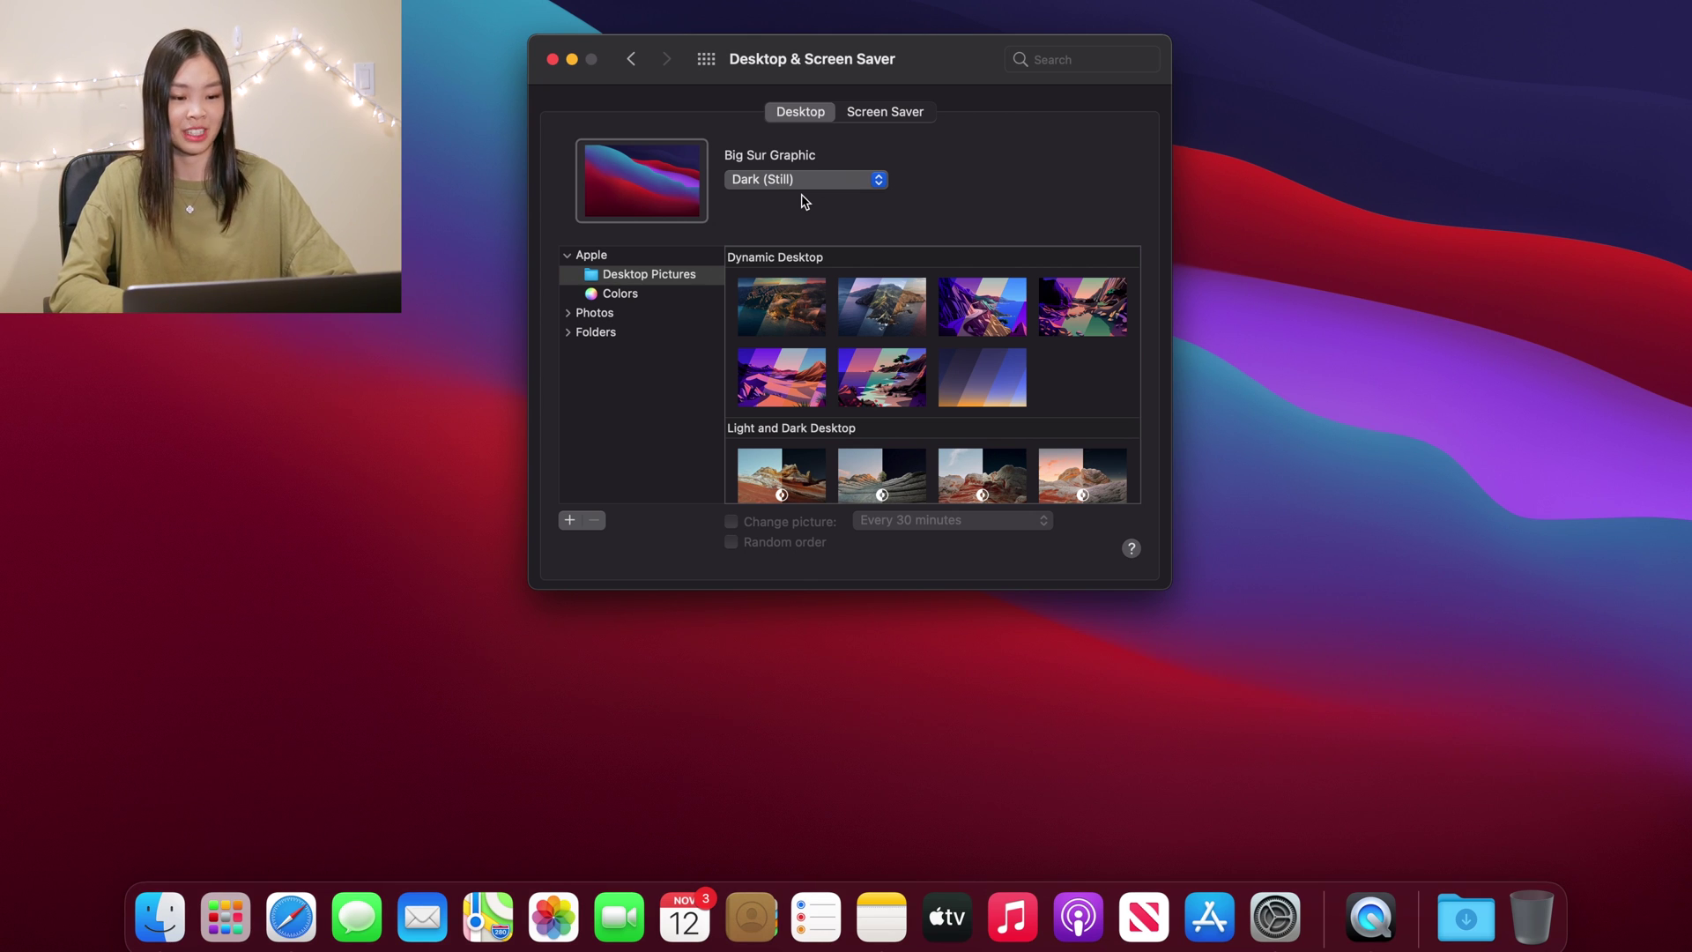
{"action": "left_click", "coordinate": [811, 187]}
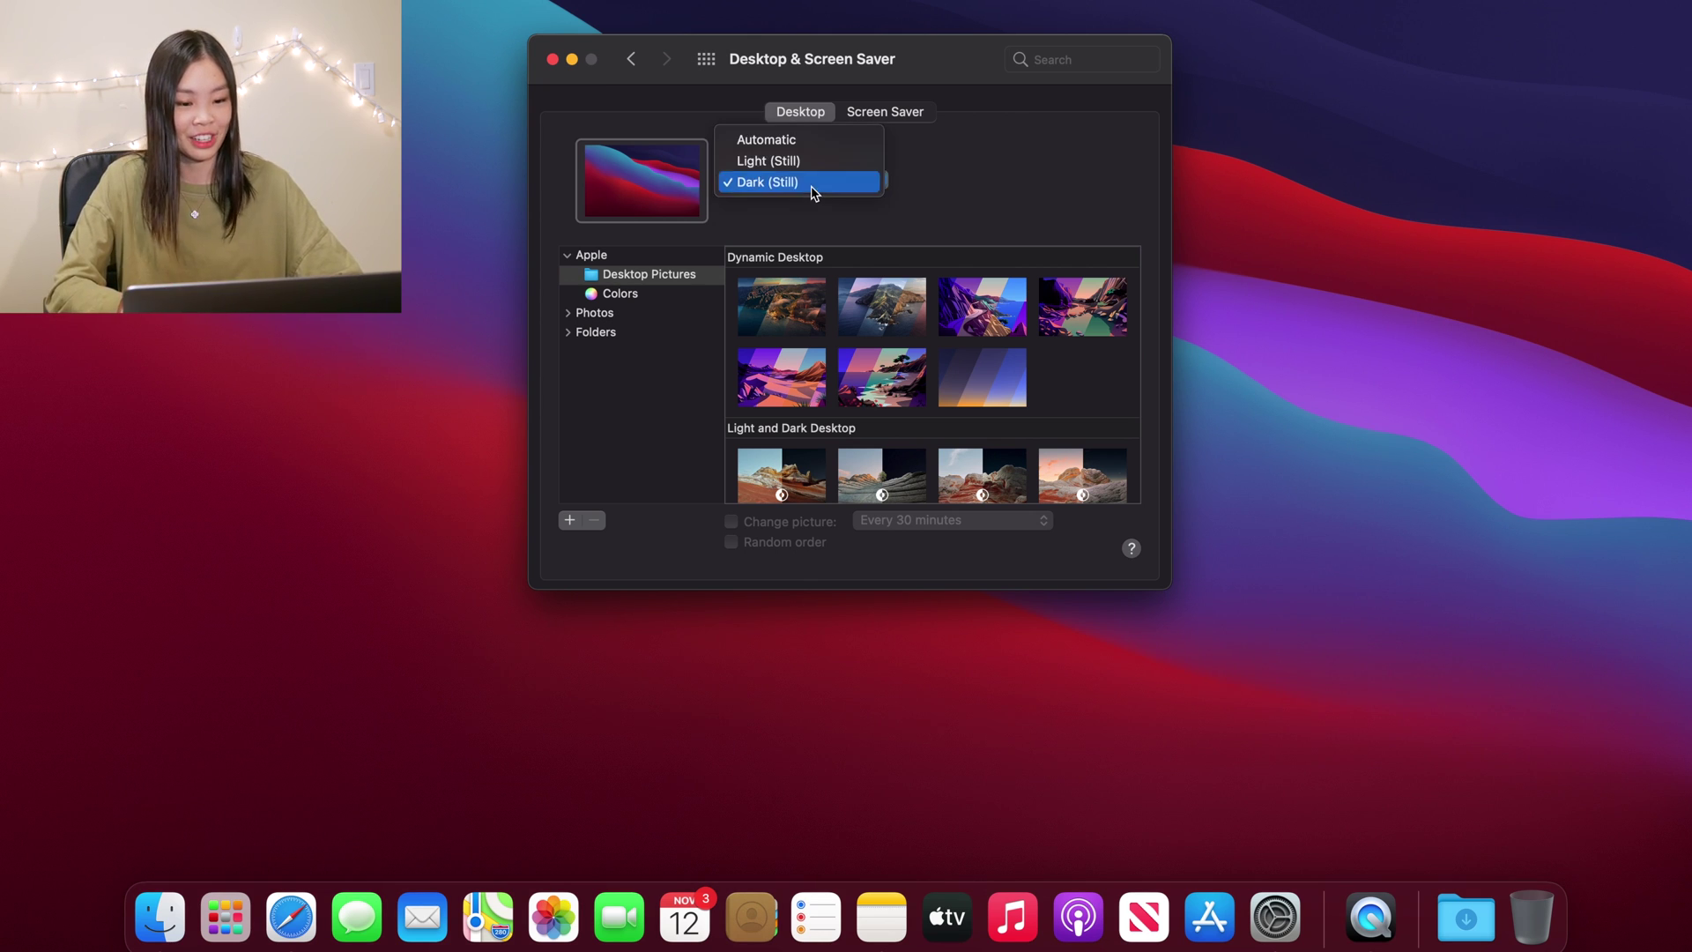
{"action": "left_click", "coordinate": [804, 164]}
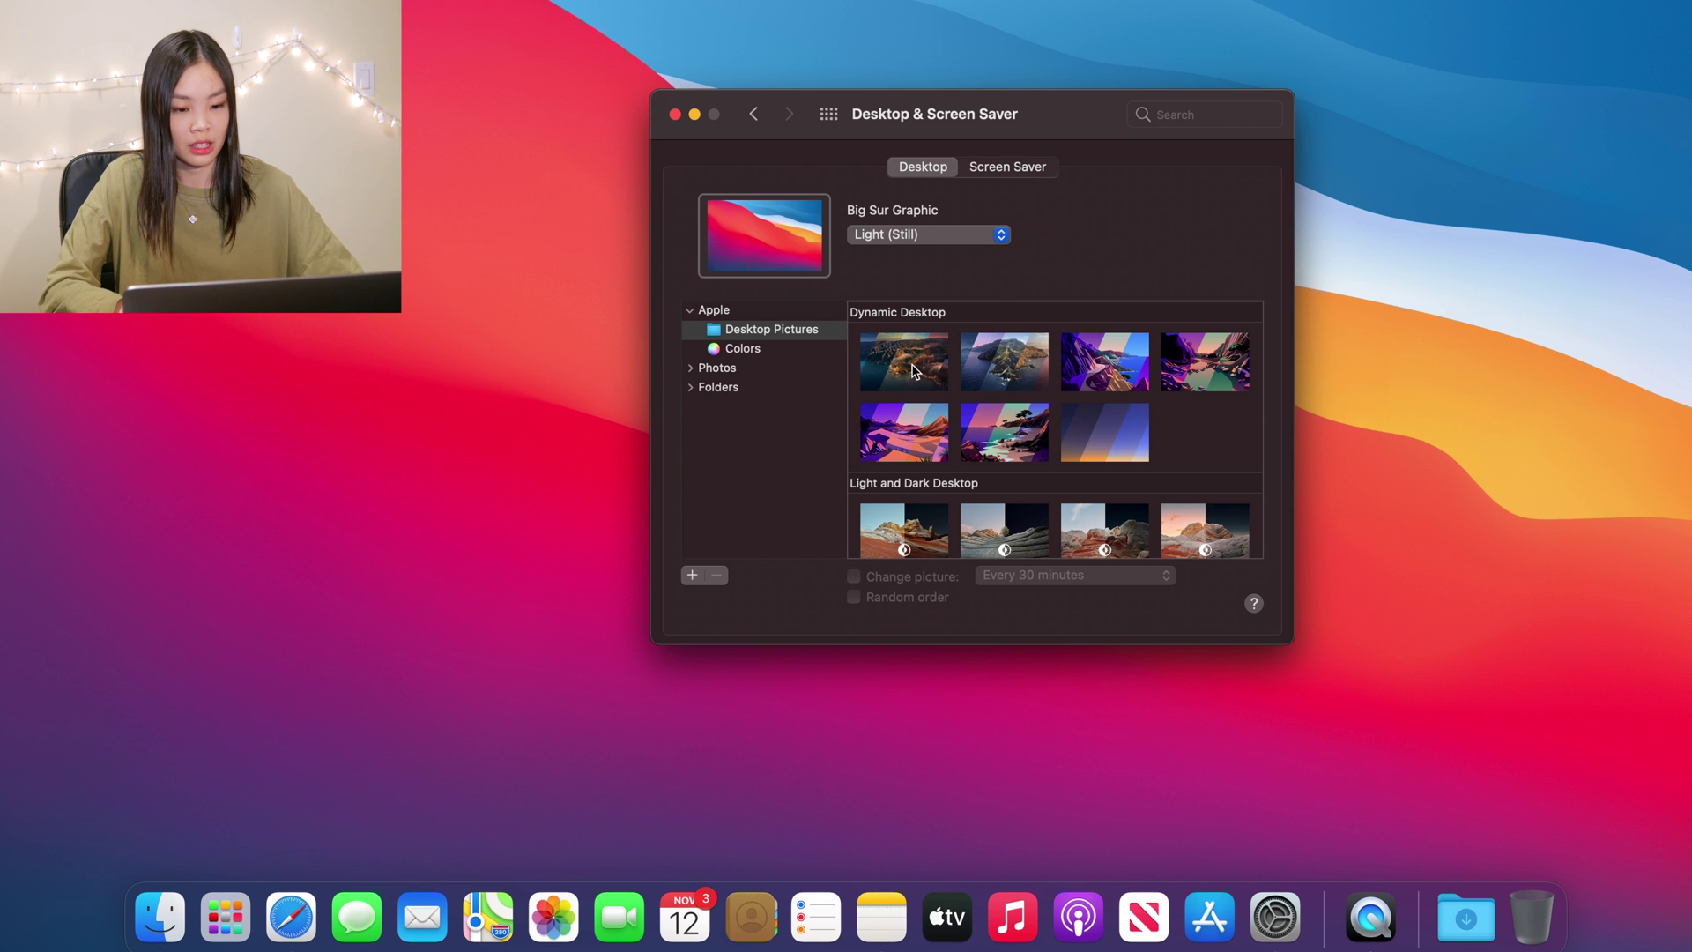
- Choose the Big Sur Dynamic Desktop wallpaper and set it to Light (Still)
{"action": "left_click", "coordinate": [914, 371]}
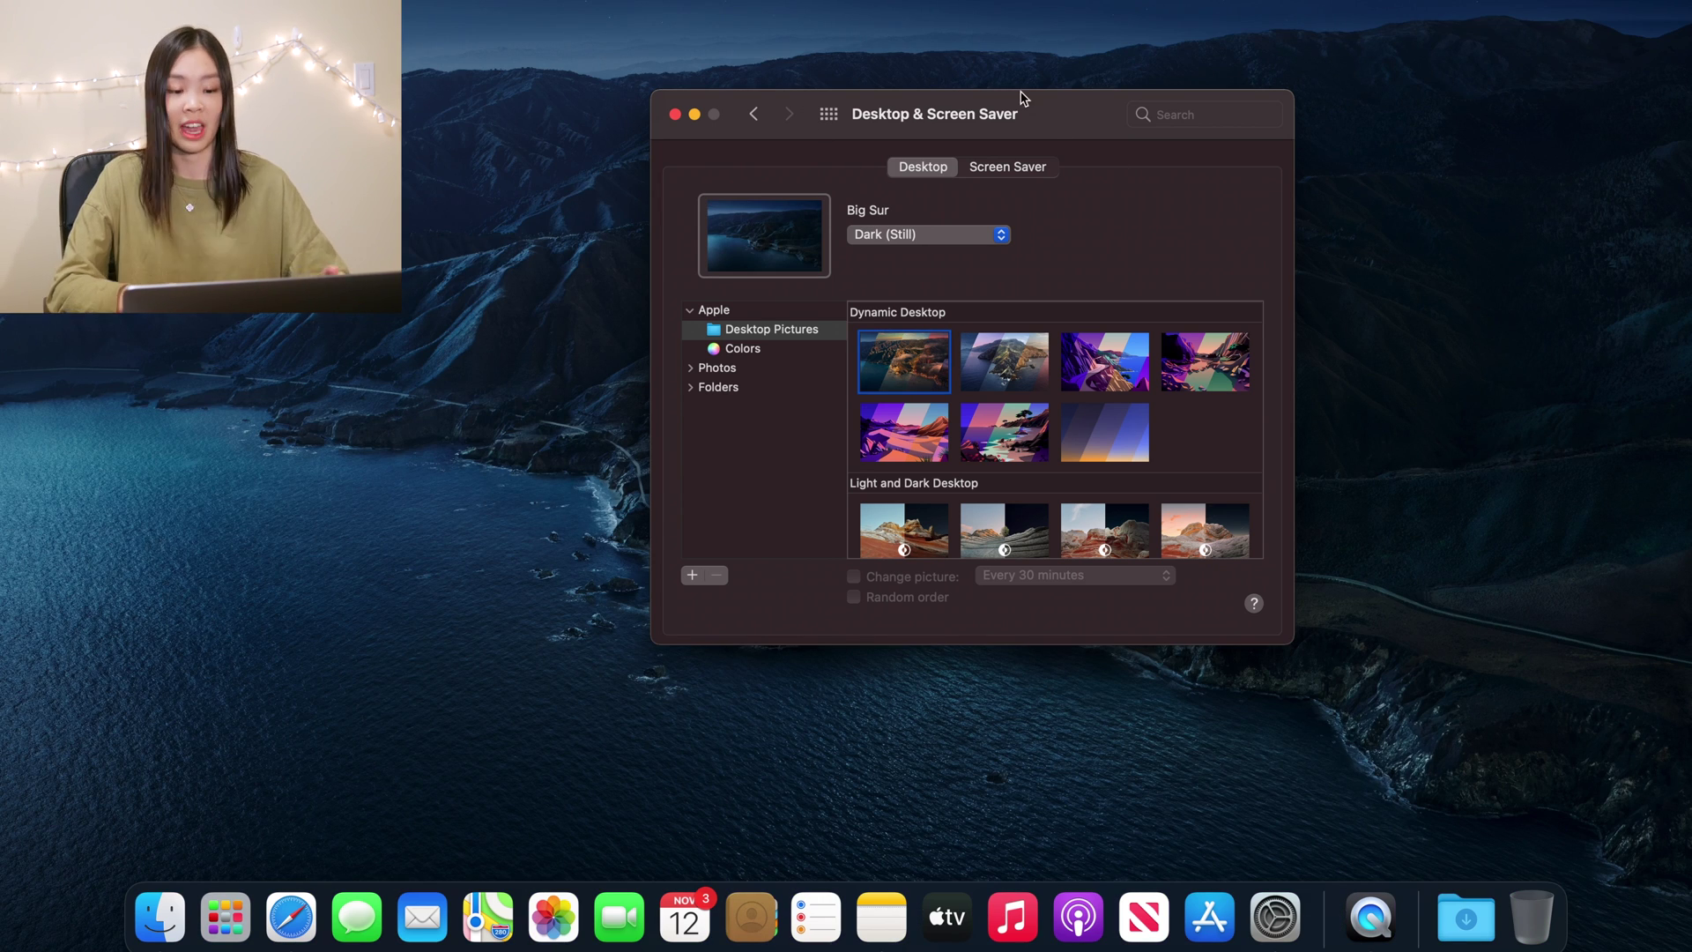
{"action": "left_click_drag", "start_coordinate": [1054, 107], "coordinate": [1217, 281]}
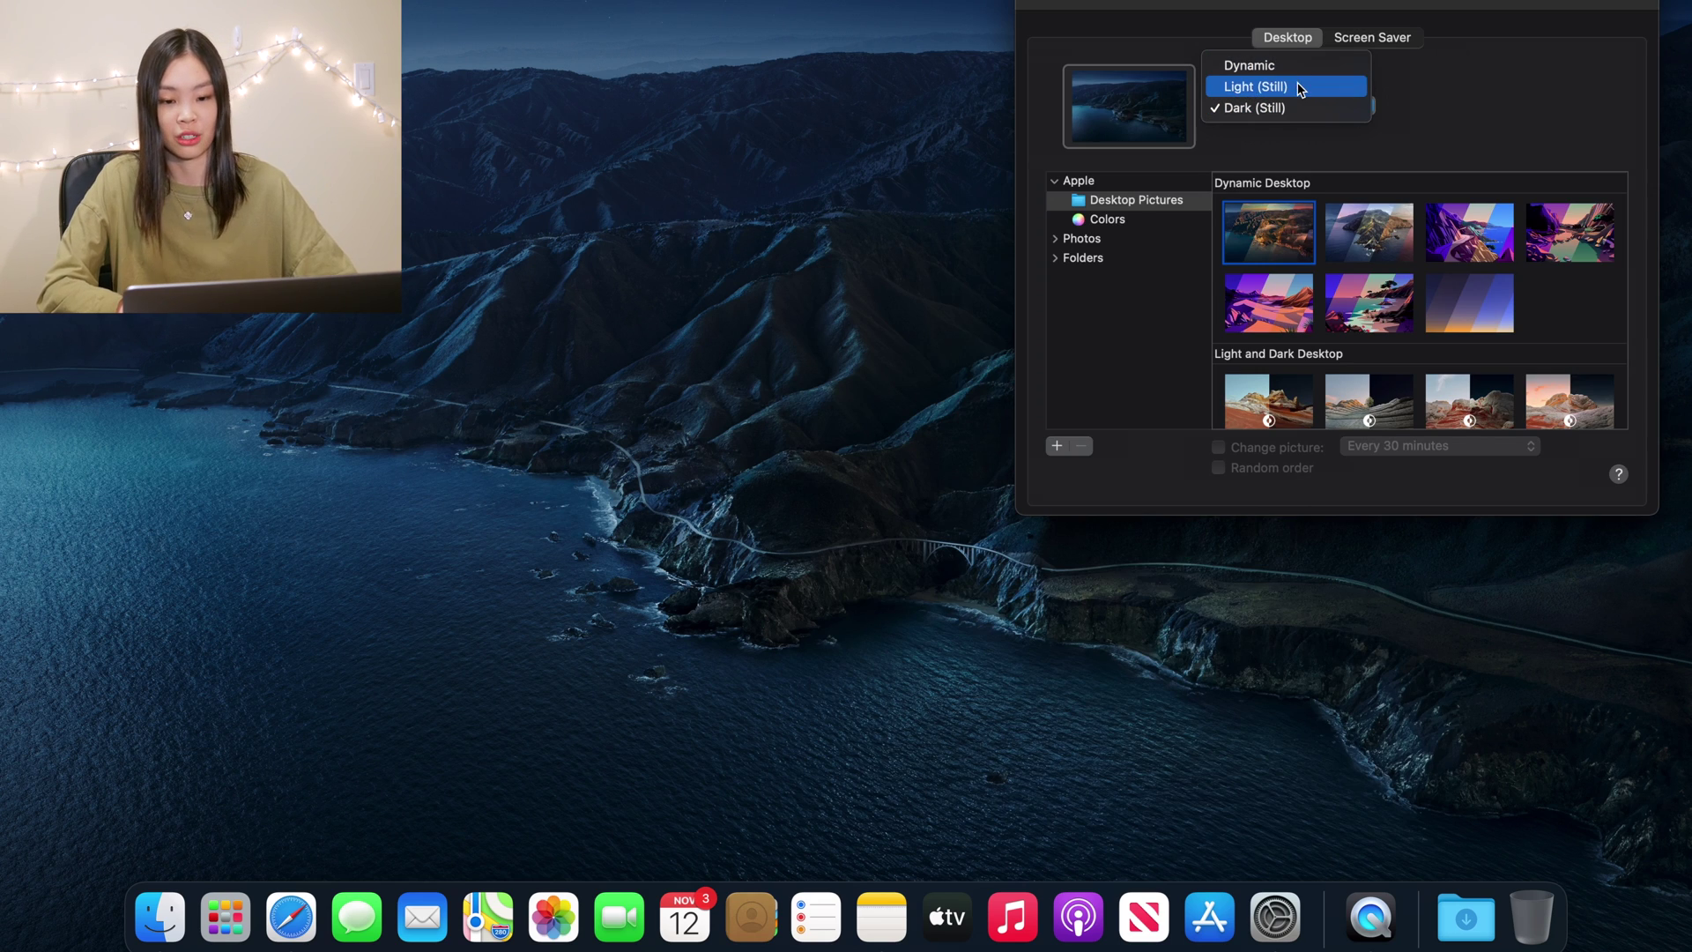
{"action": "left_click", "coordinate": [1299, 89]}
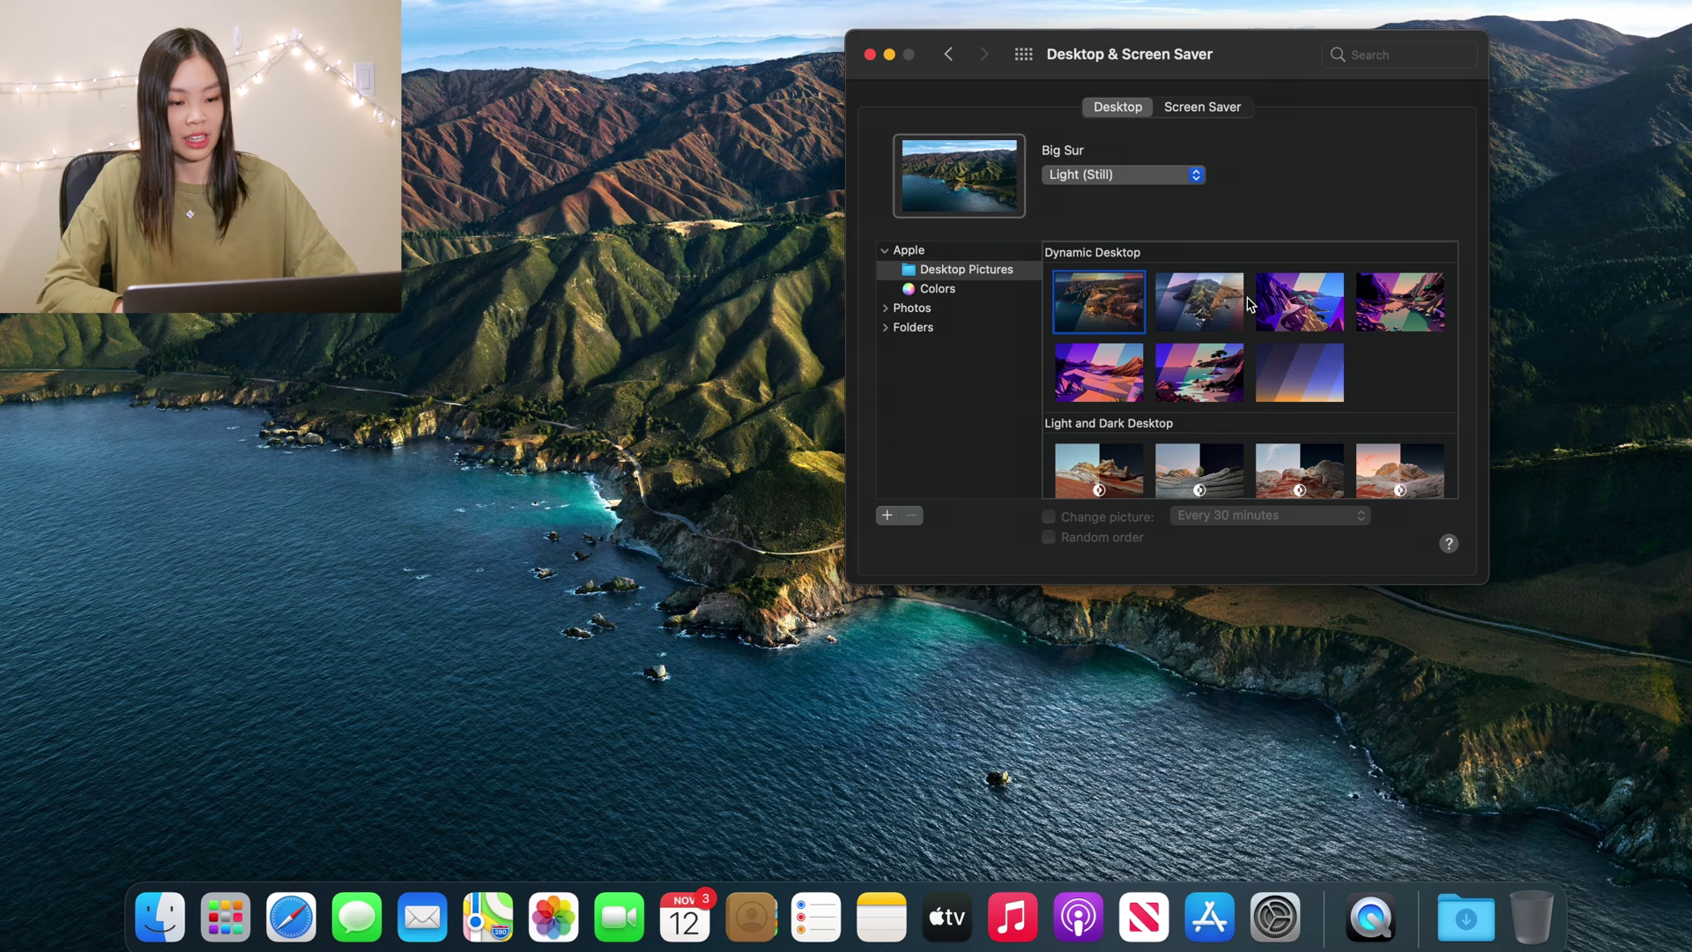
- Pick The Cliffs wallpaper and switch it from Dynamic to Light (Still)
{"action": "left_click", "coordinate": [1222, 311]}
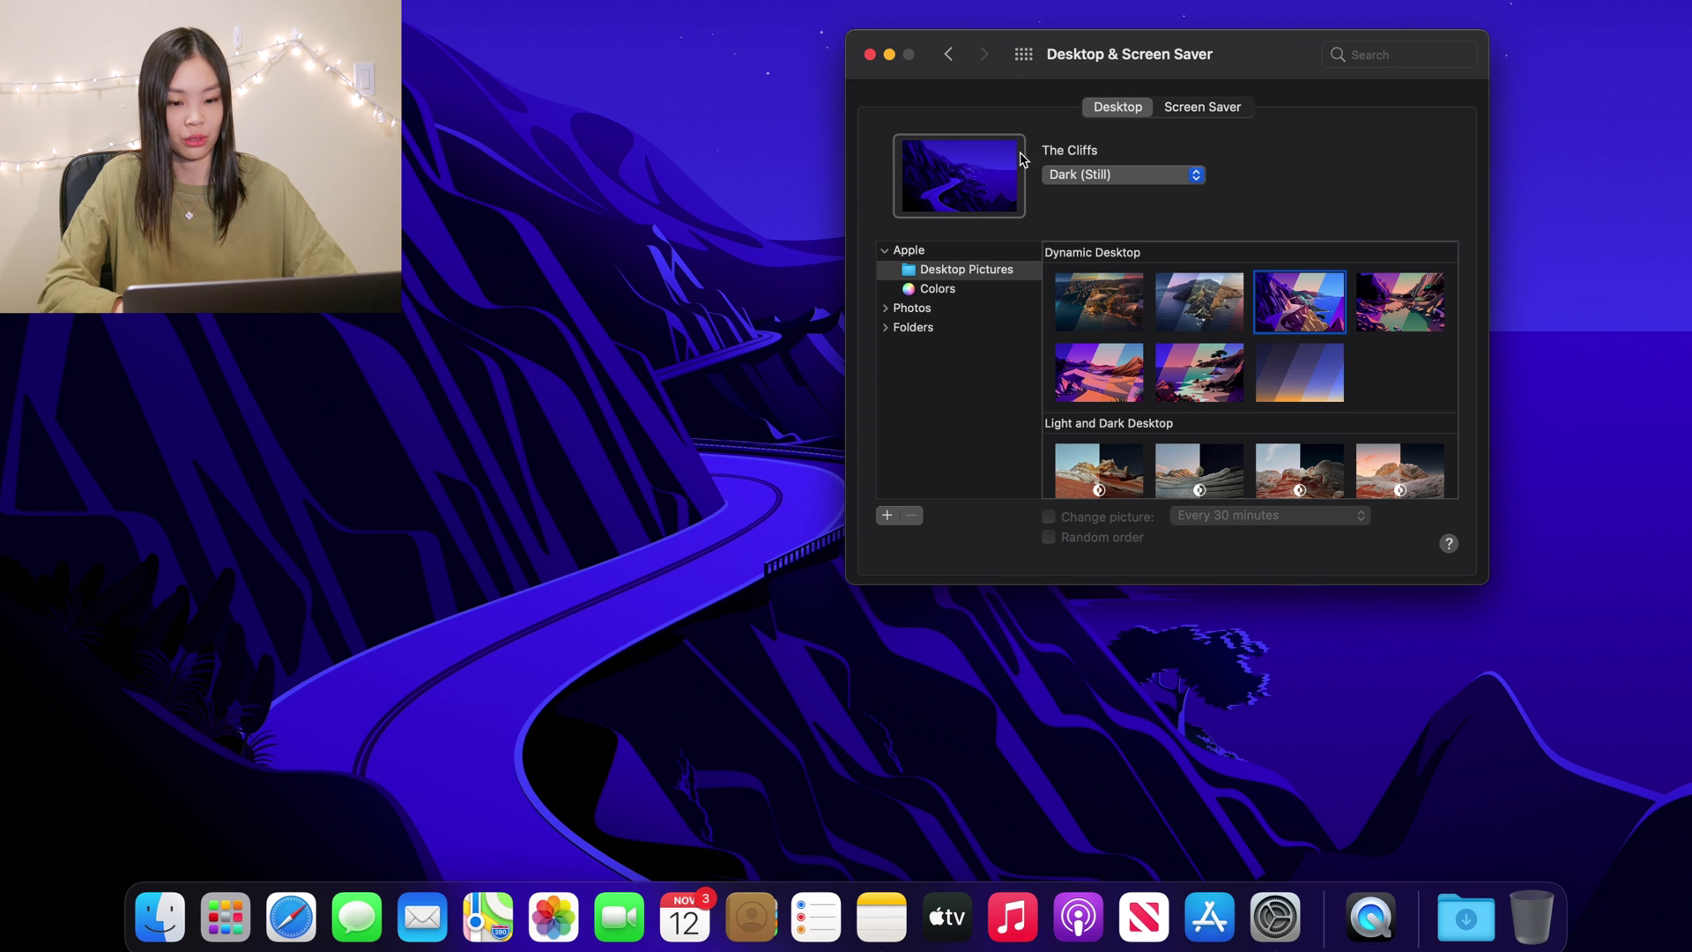
{"action": "left_click", "coordinate": [1086, 178]}
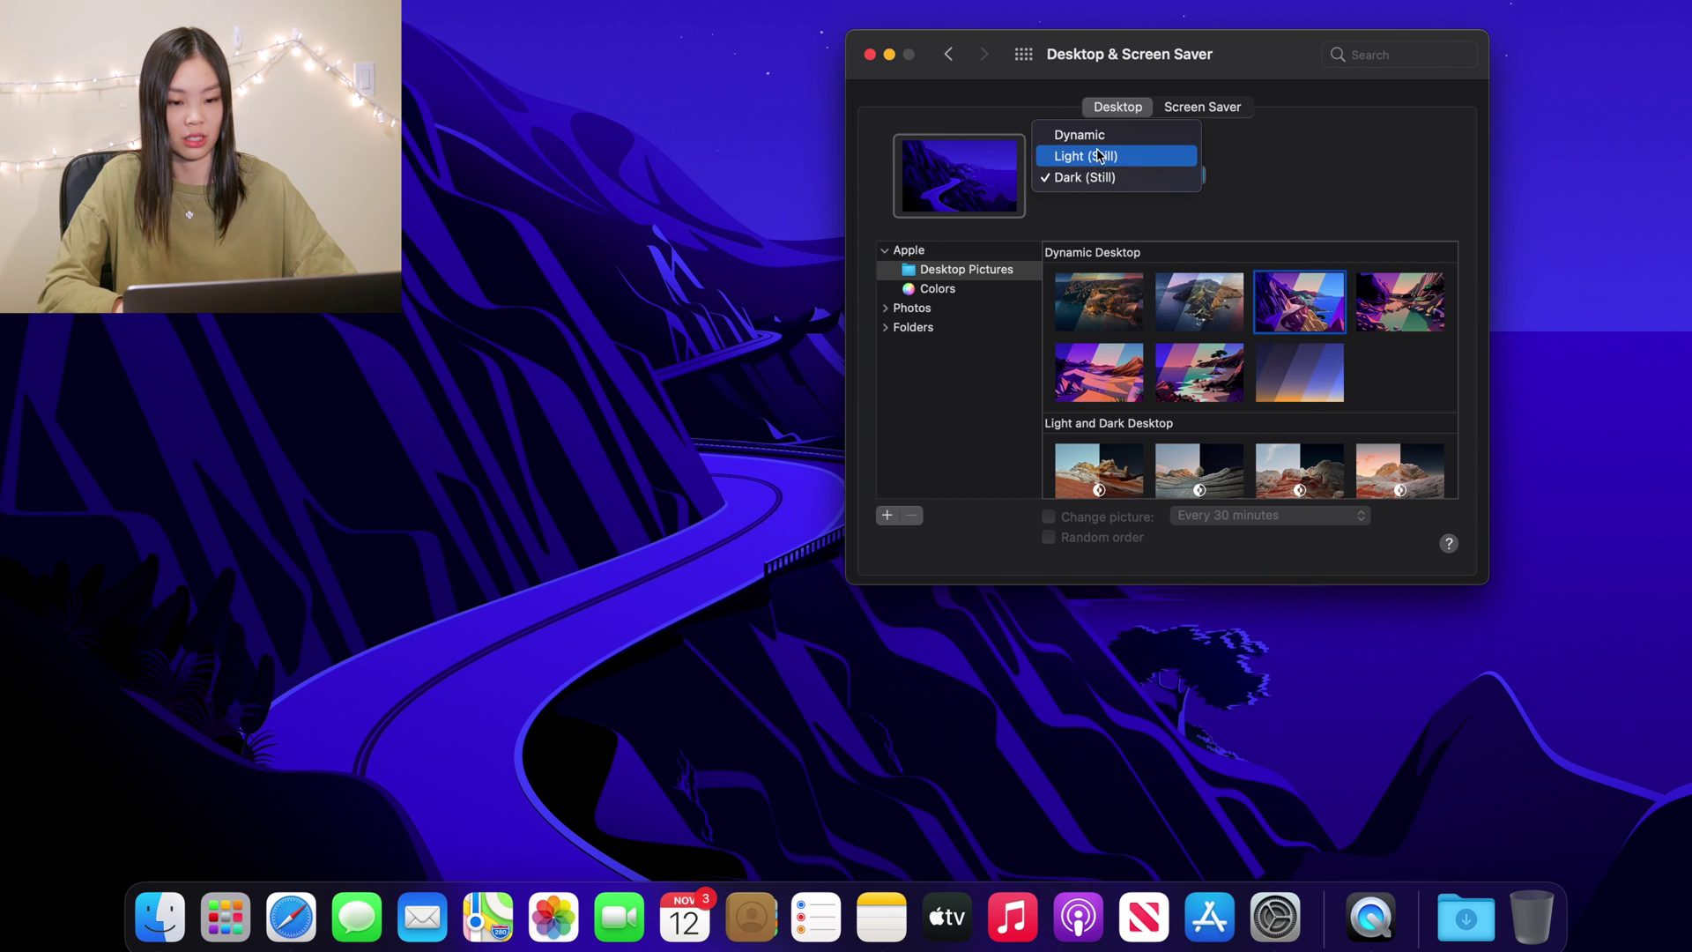
{"action": "left_click", "coordinate": [1091, 134]}
{"action": "left_click", "coordinate": [1093, 174]}
{"action": "left_click", "coordinate": [1093, 198]}
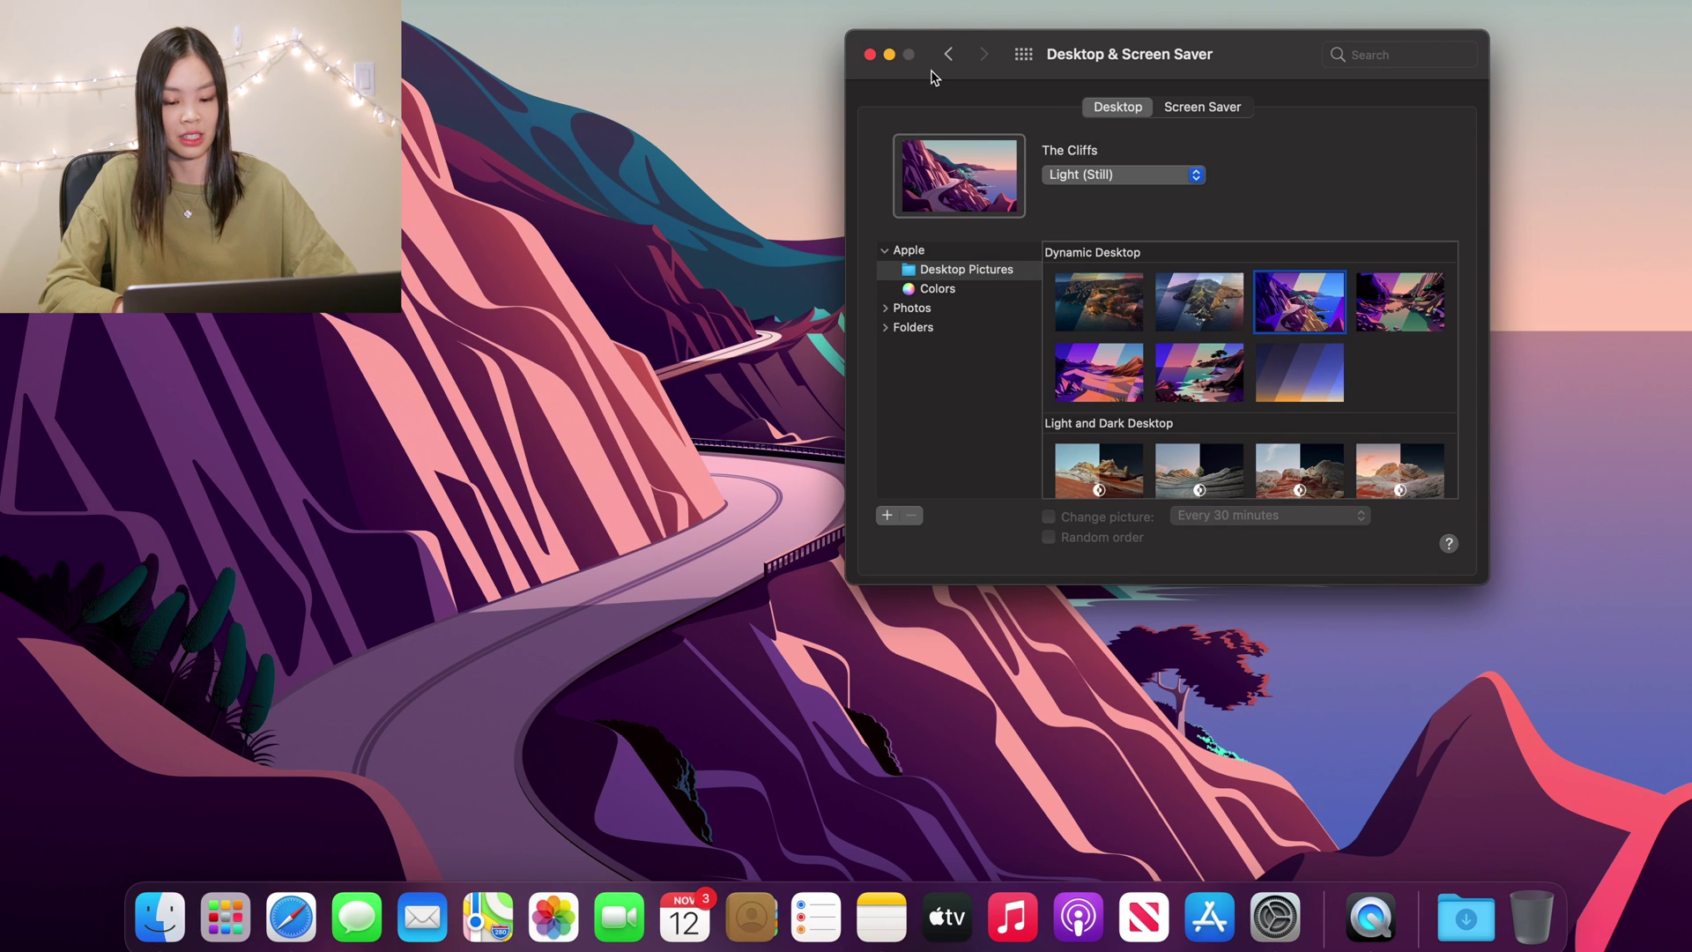
{"action": "left_click_drag", "start_coordinate": [934, 78], "coordinate": [1123, 818]}
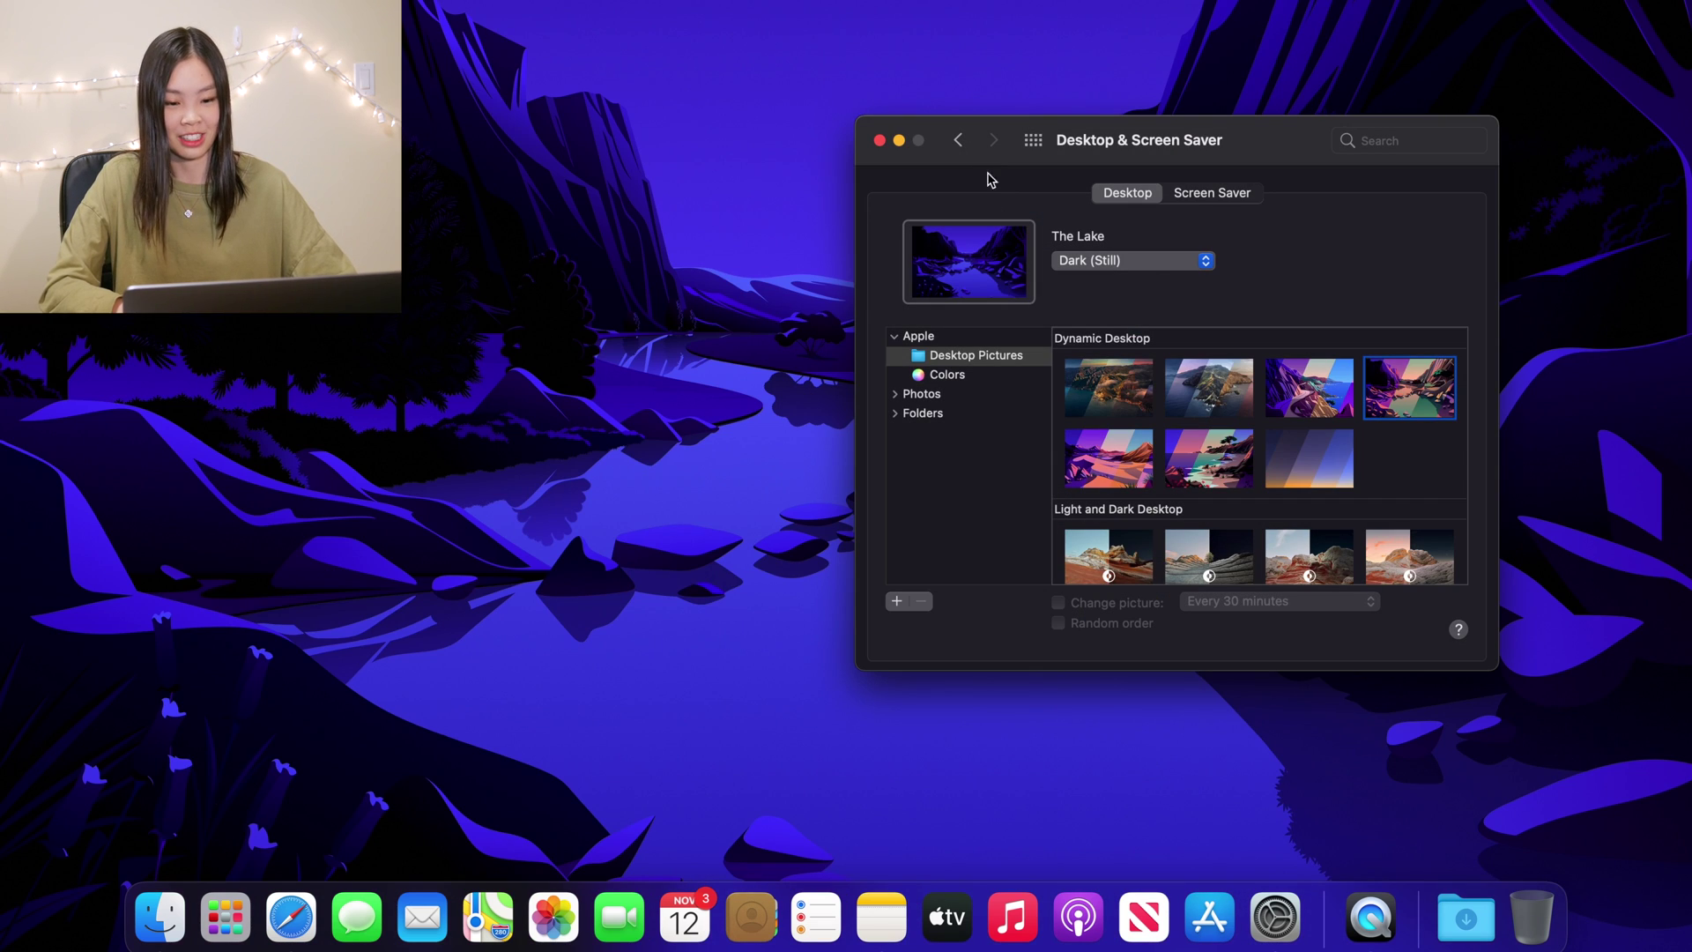
- Set The Lake to Light, then try The Cliffs, The Lake, The Desert and The Beach
{"action": "left_click", "coordinate": [1123, 262]}
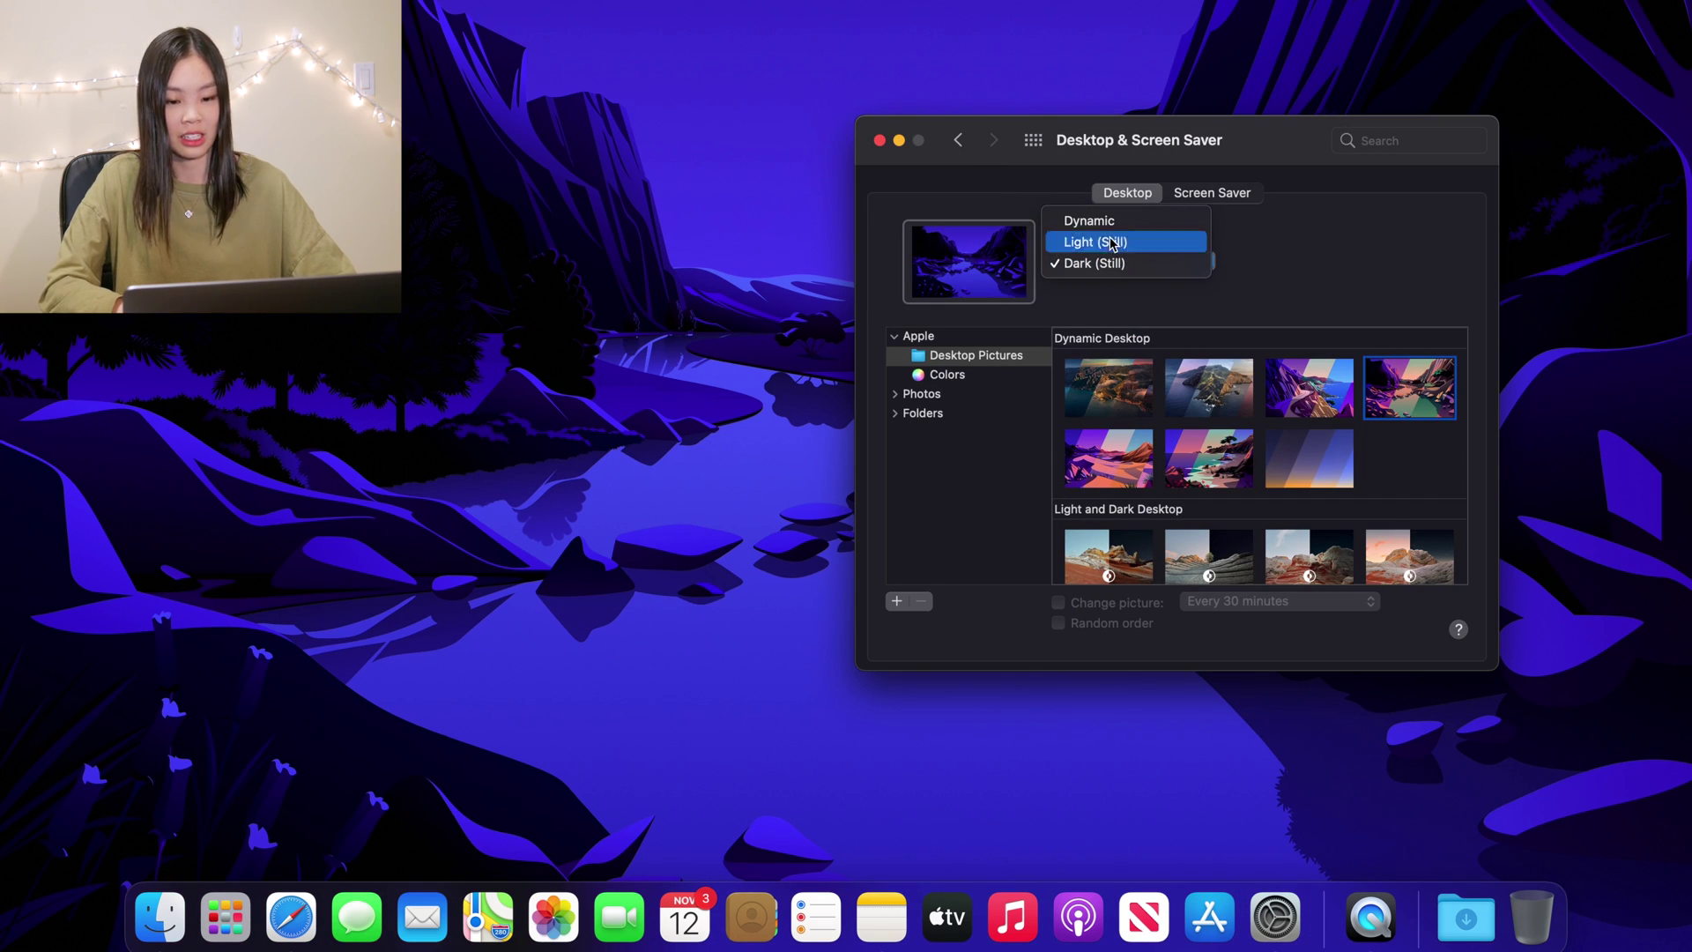
{"action": "left_click", "coordinate": [1099, 232]}
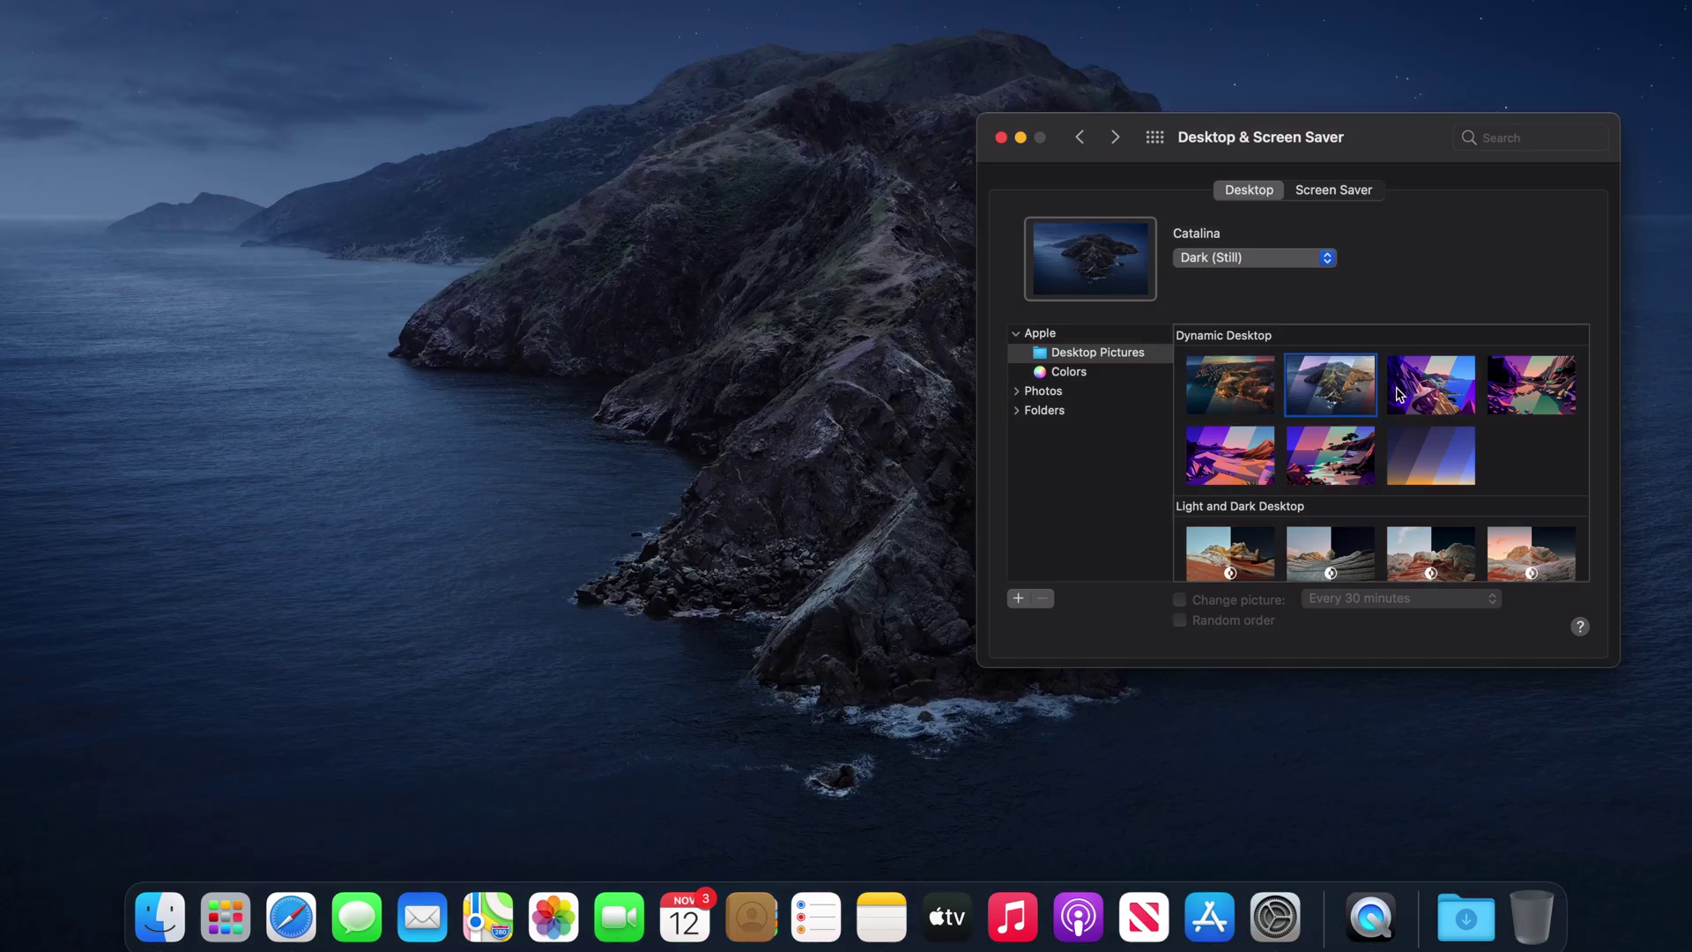
{"action": "left_click", "coordinate": [1419, 392]}
{"action": "left_click", "coordinate": [1498, 411]}
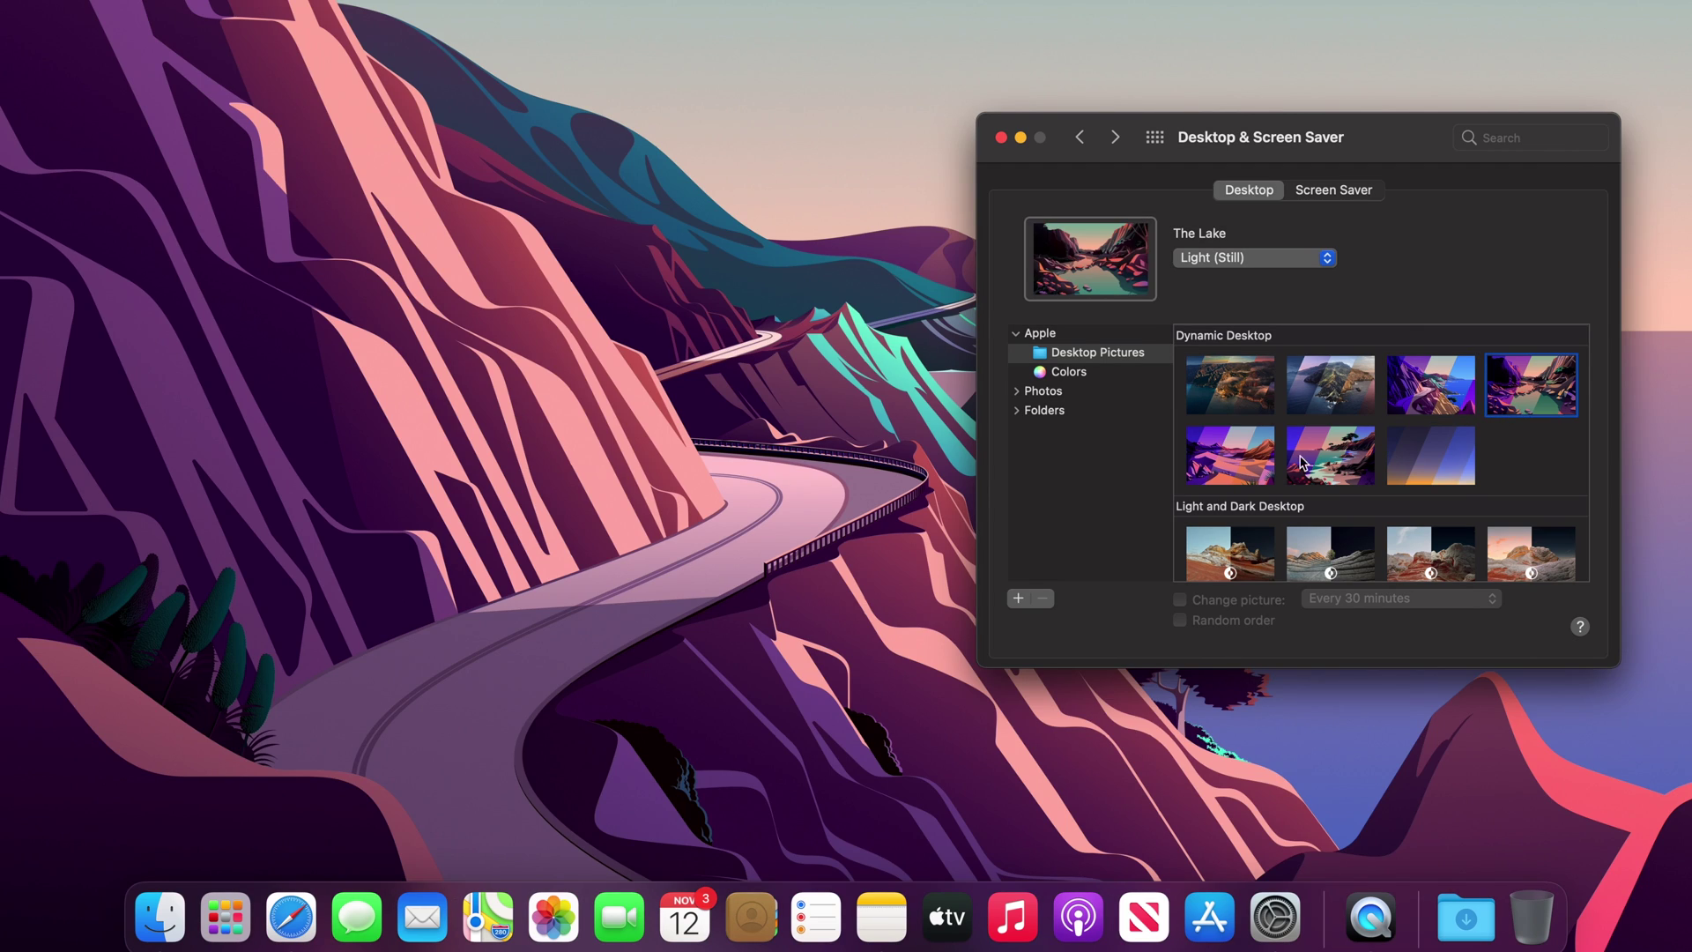
{"action": "left_click", "coordinate": [1226, 483]}
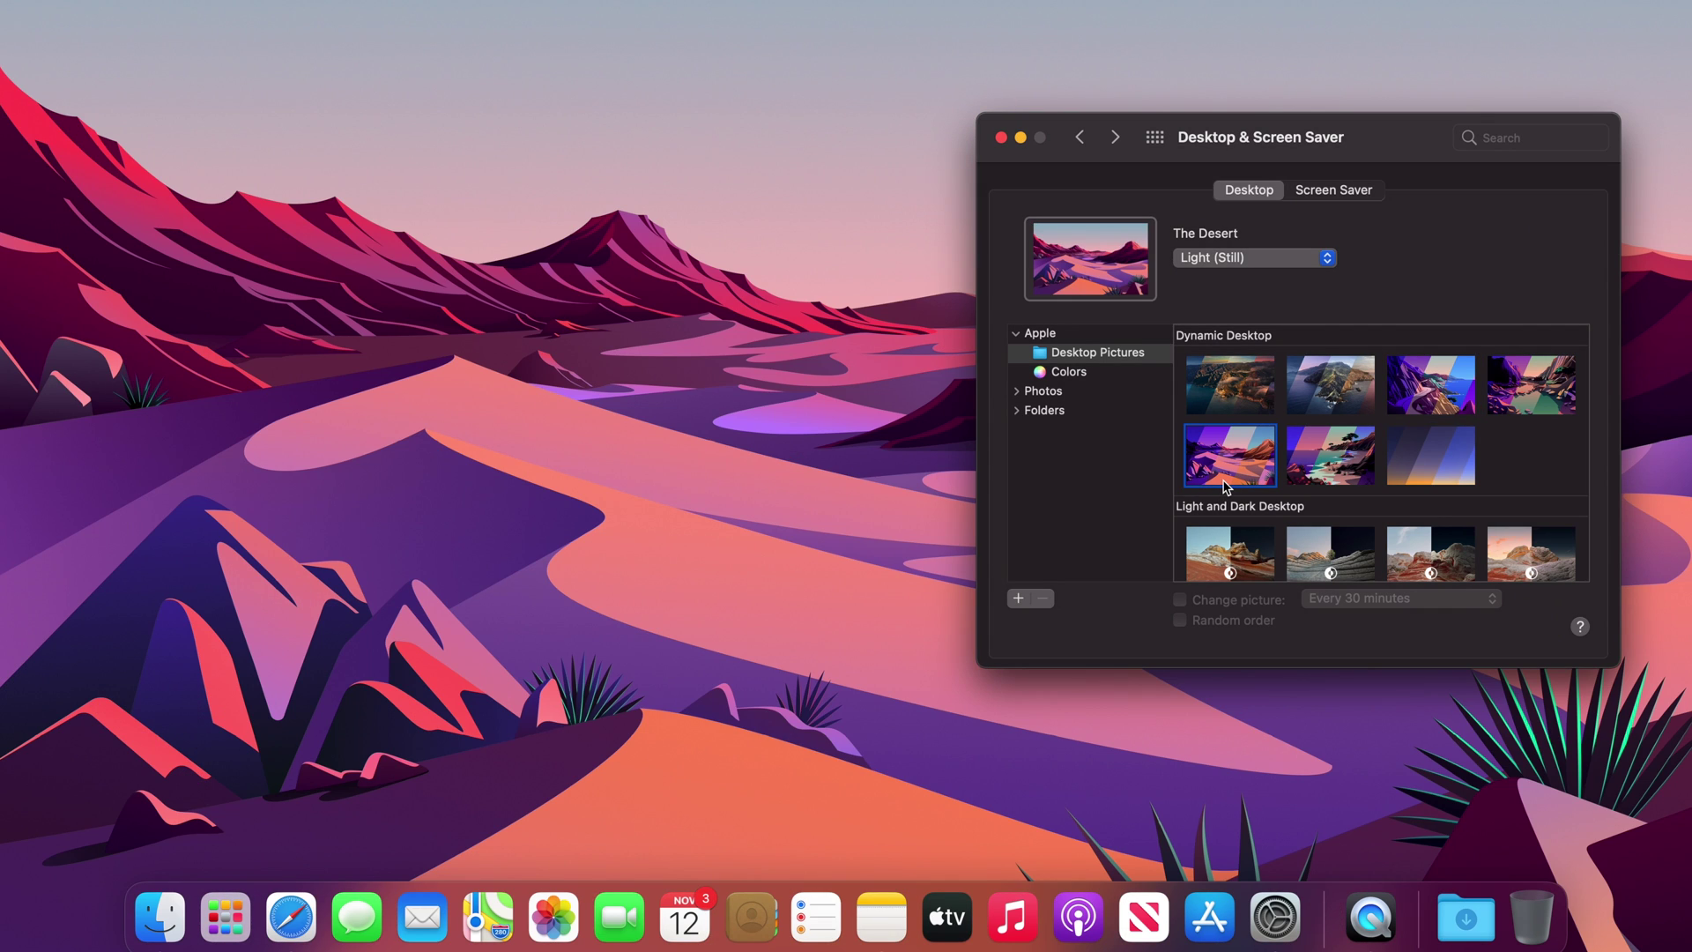
{"action": "left_click", "coordinate": [1344, 477]}
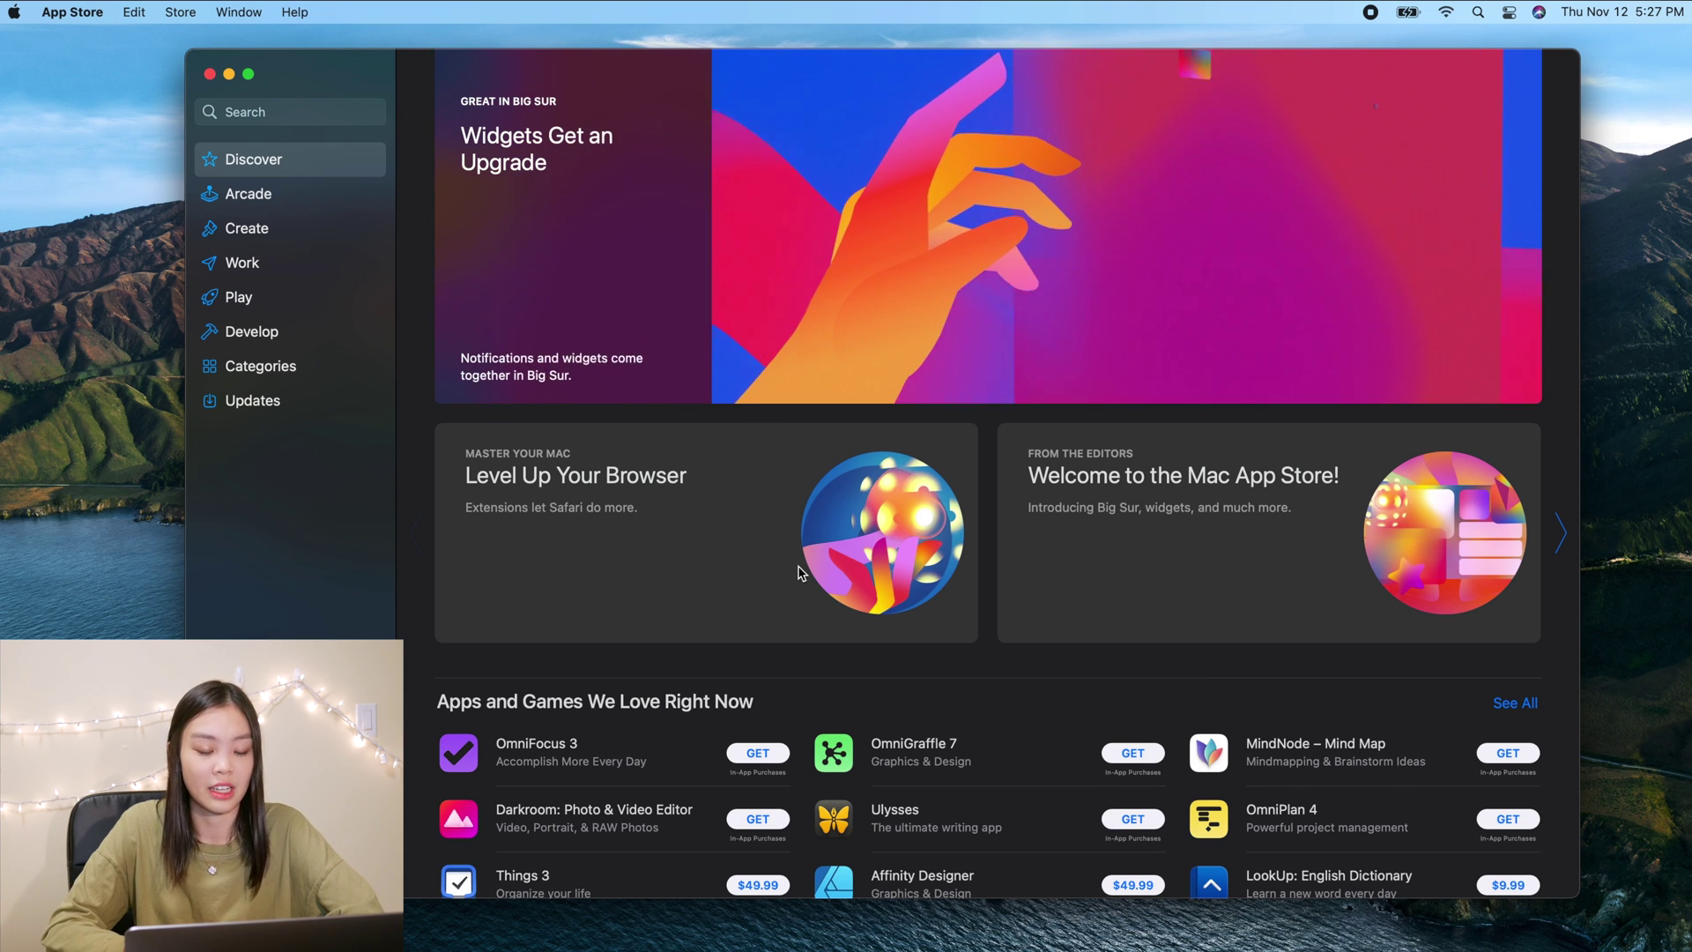
- Open the Level Up Your Browser story and scroll through its recommended Safari extensions
{"action": "left_click", "coordinate": [737, 567]}
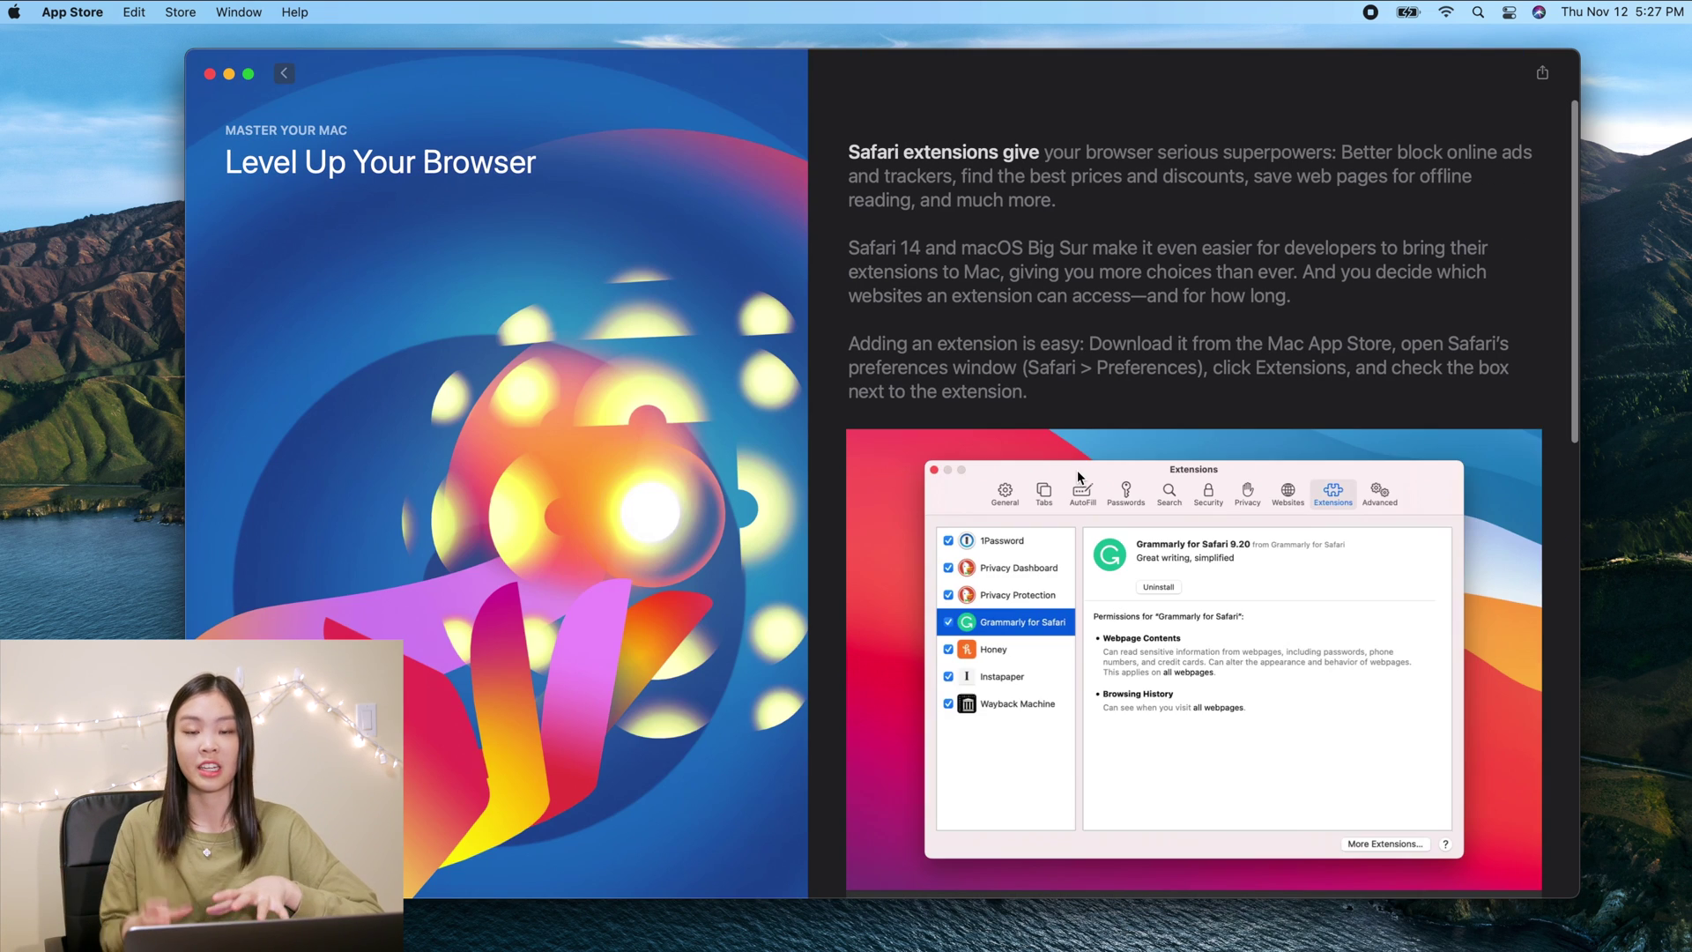
{"action": "scroll", "coordinate": [1077, 469], "scroll_direction": "down", "scroll_amount": 10}
{"action": "scroll", "coordinate": [1077, 477], "scroll_direction": "up", "scroll_amount": 2}
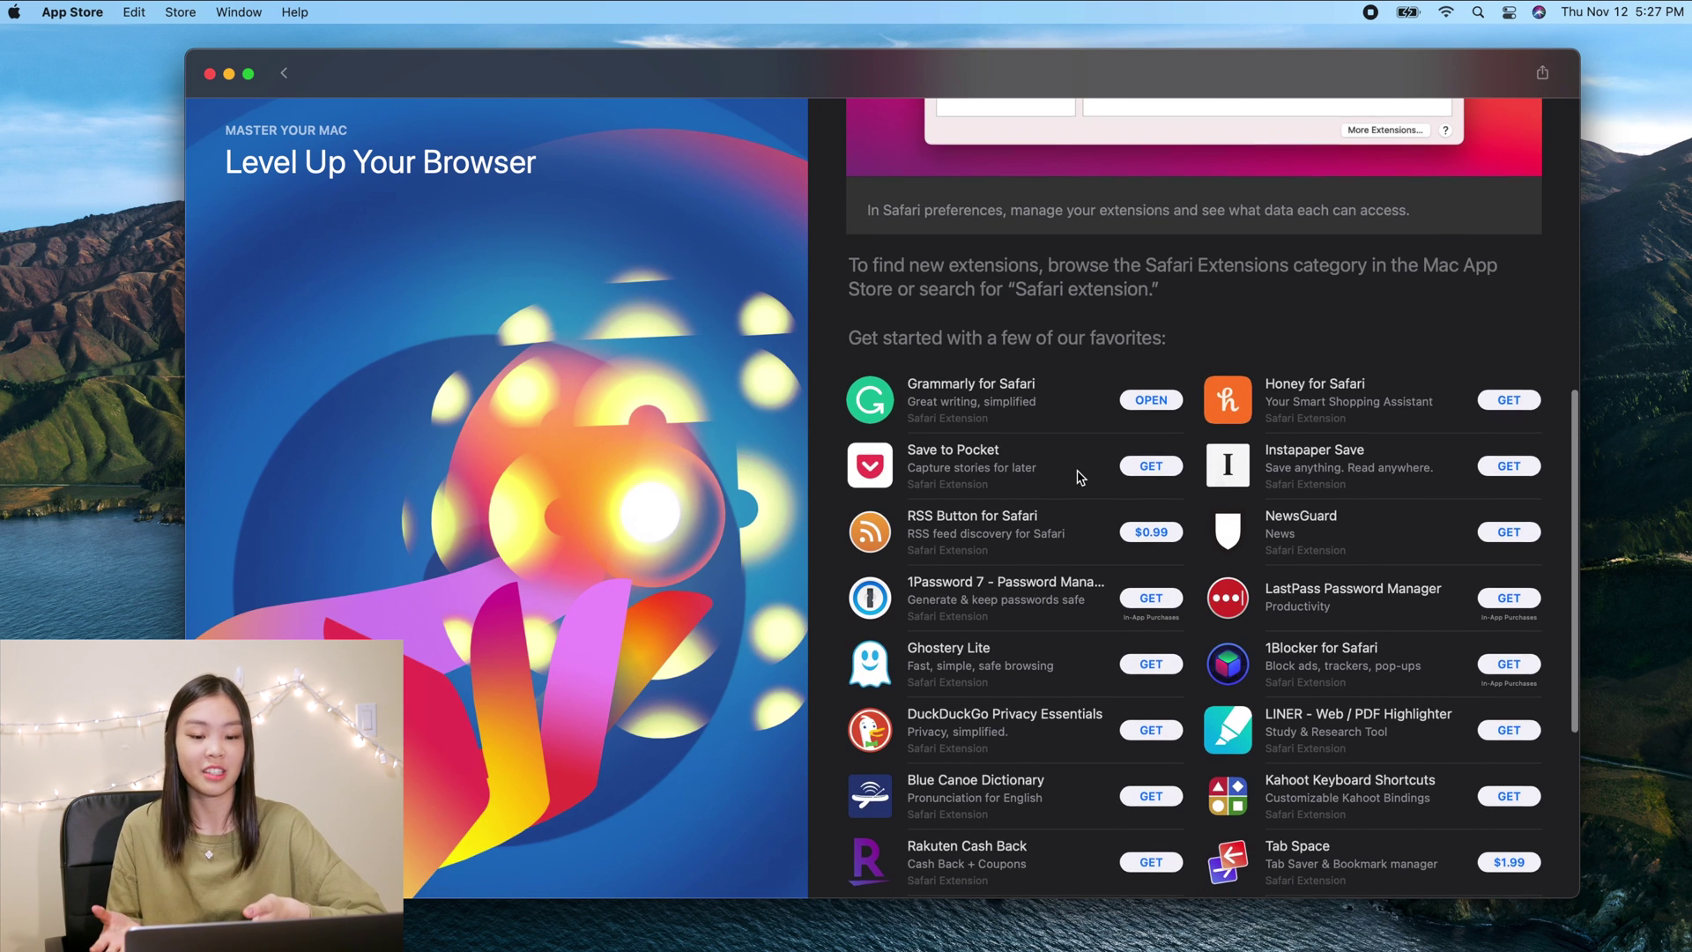
{"action": "scroll", "coordinate": [1081, 477], "scroll_direction": "down", "scroll_amount": 2}
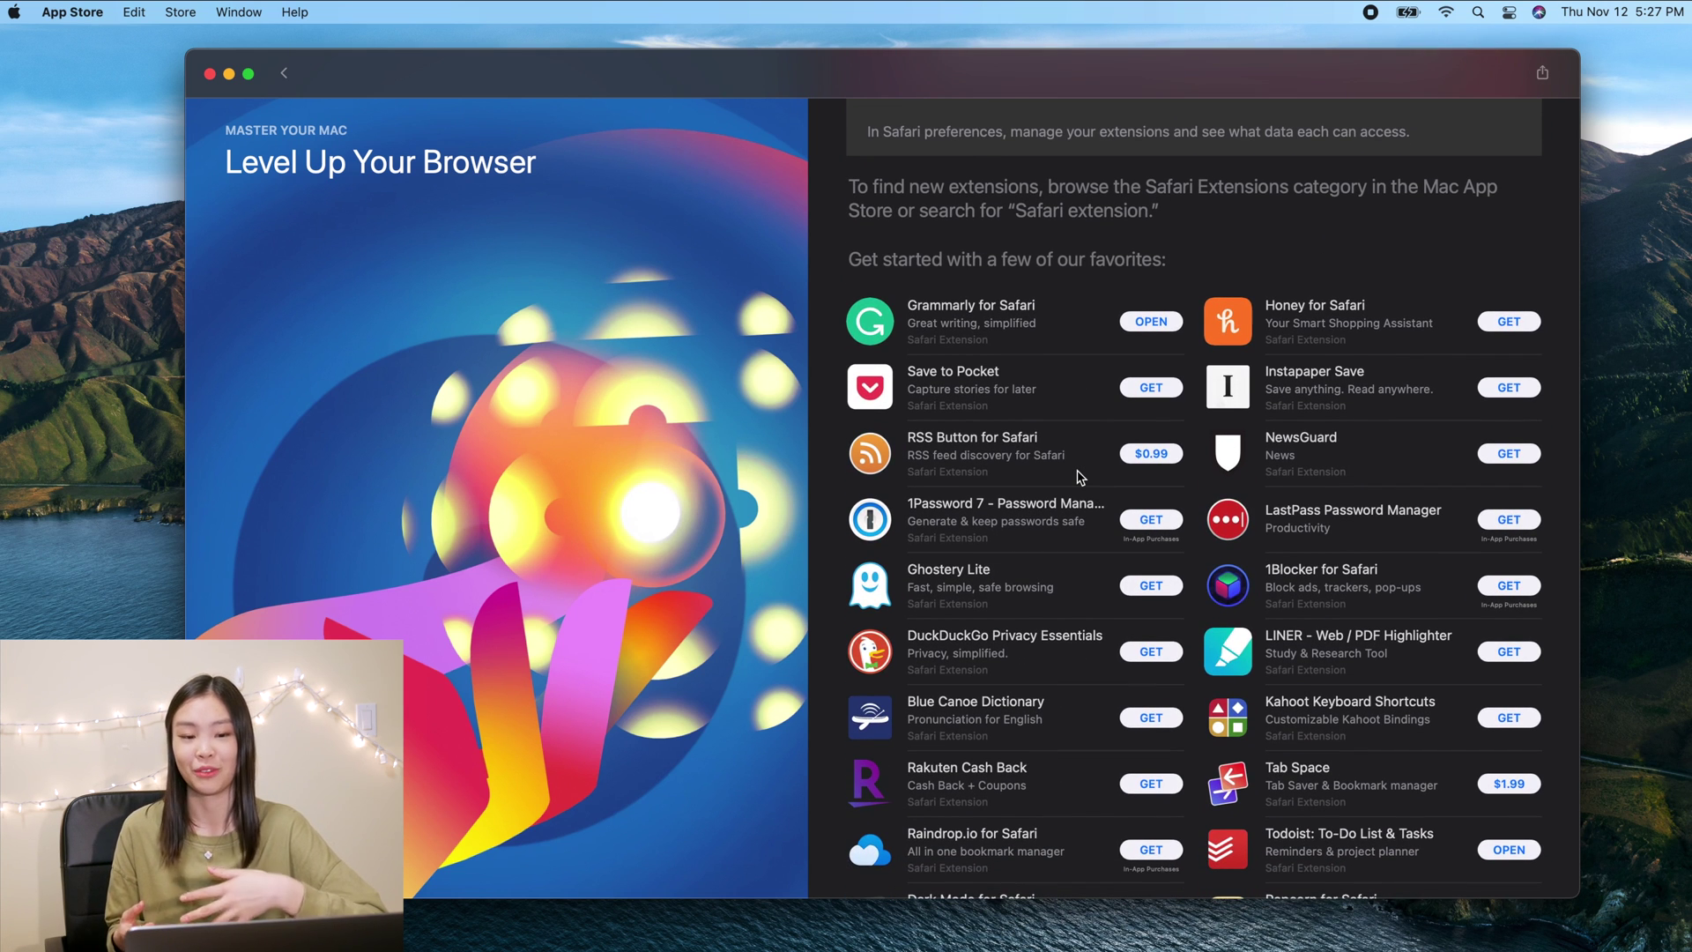
{"action": "scroll", "coordinate": [1079, 476], "scroll_direction": "up", "scroll_amount": 15}
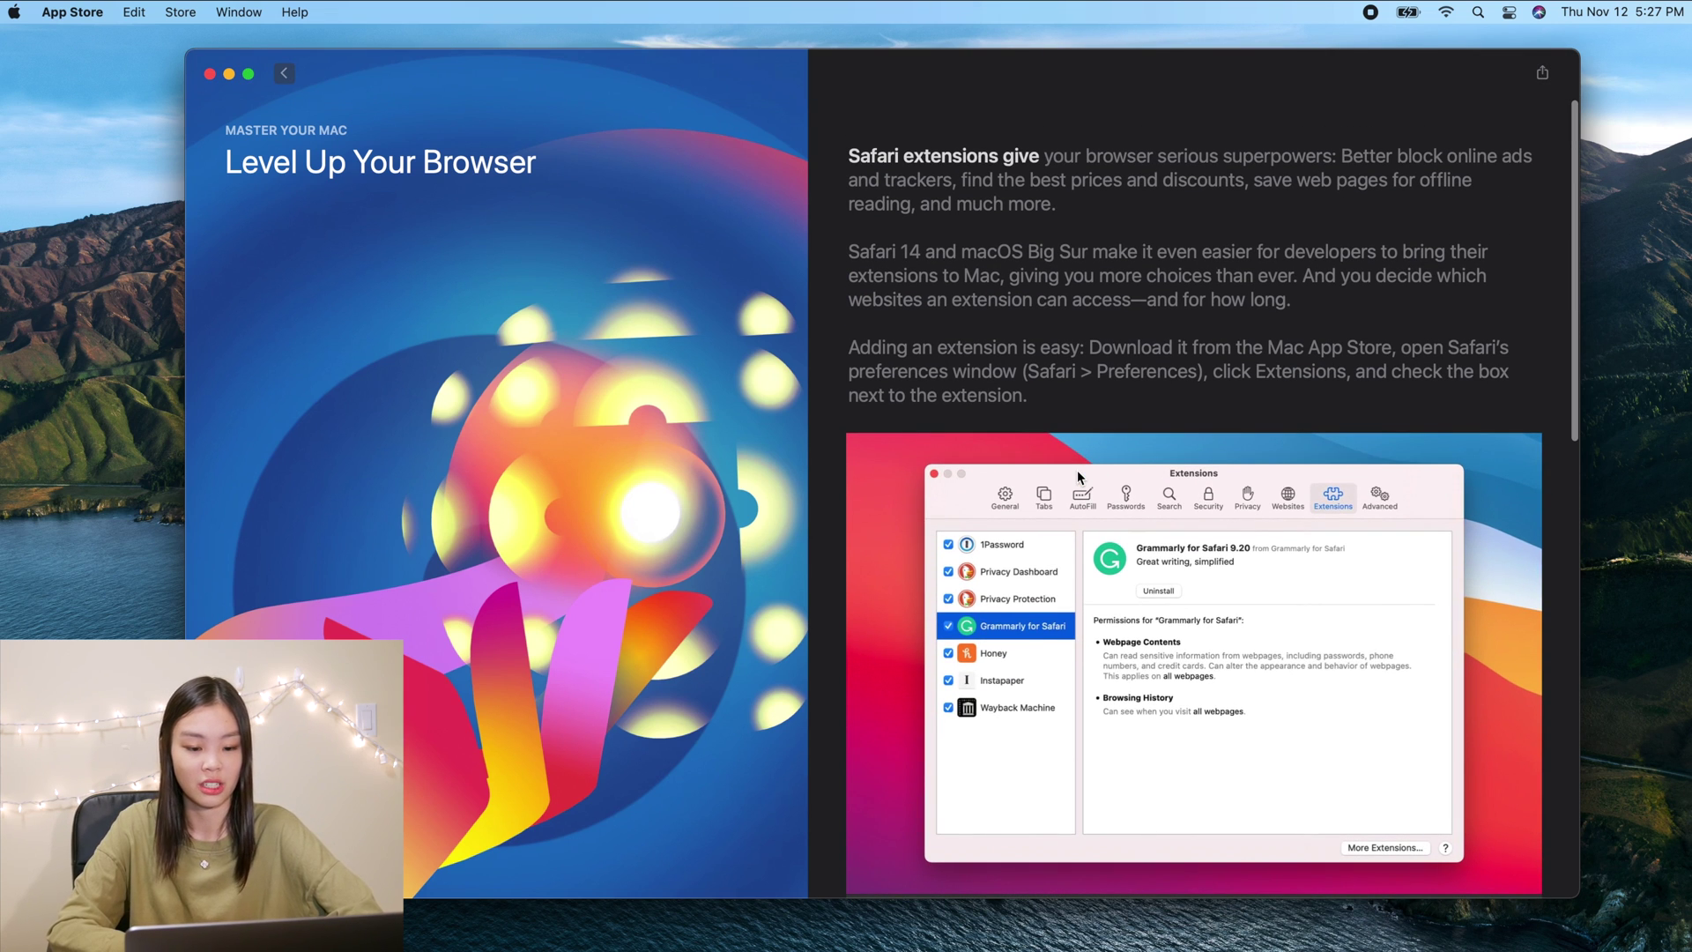
{"action": "scroll", "coordinate": [1077, 473], "scroll_direction": "down", "scroll_amount": 15}
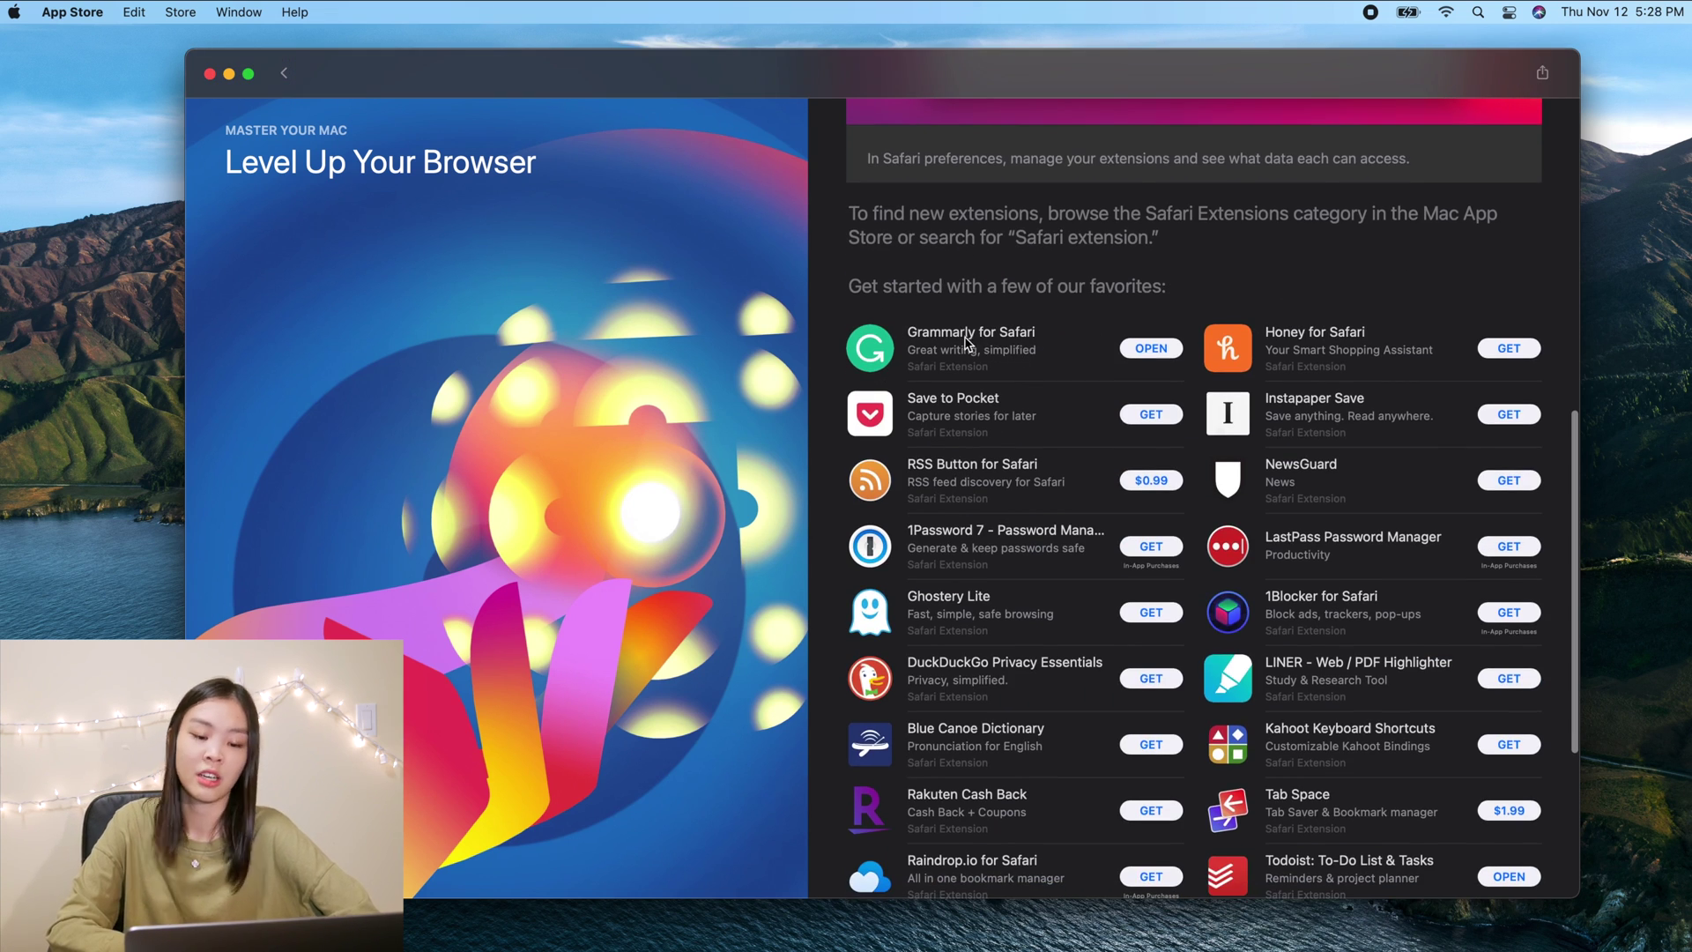
{"action": "scroll", "coordinate": [1062, 368], "scroll_direction": "down", "scroll_amount": 3}
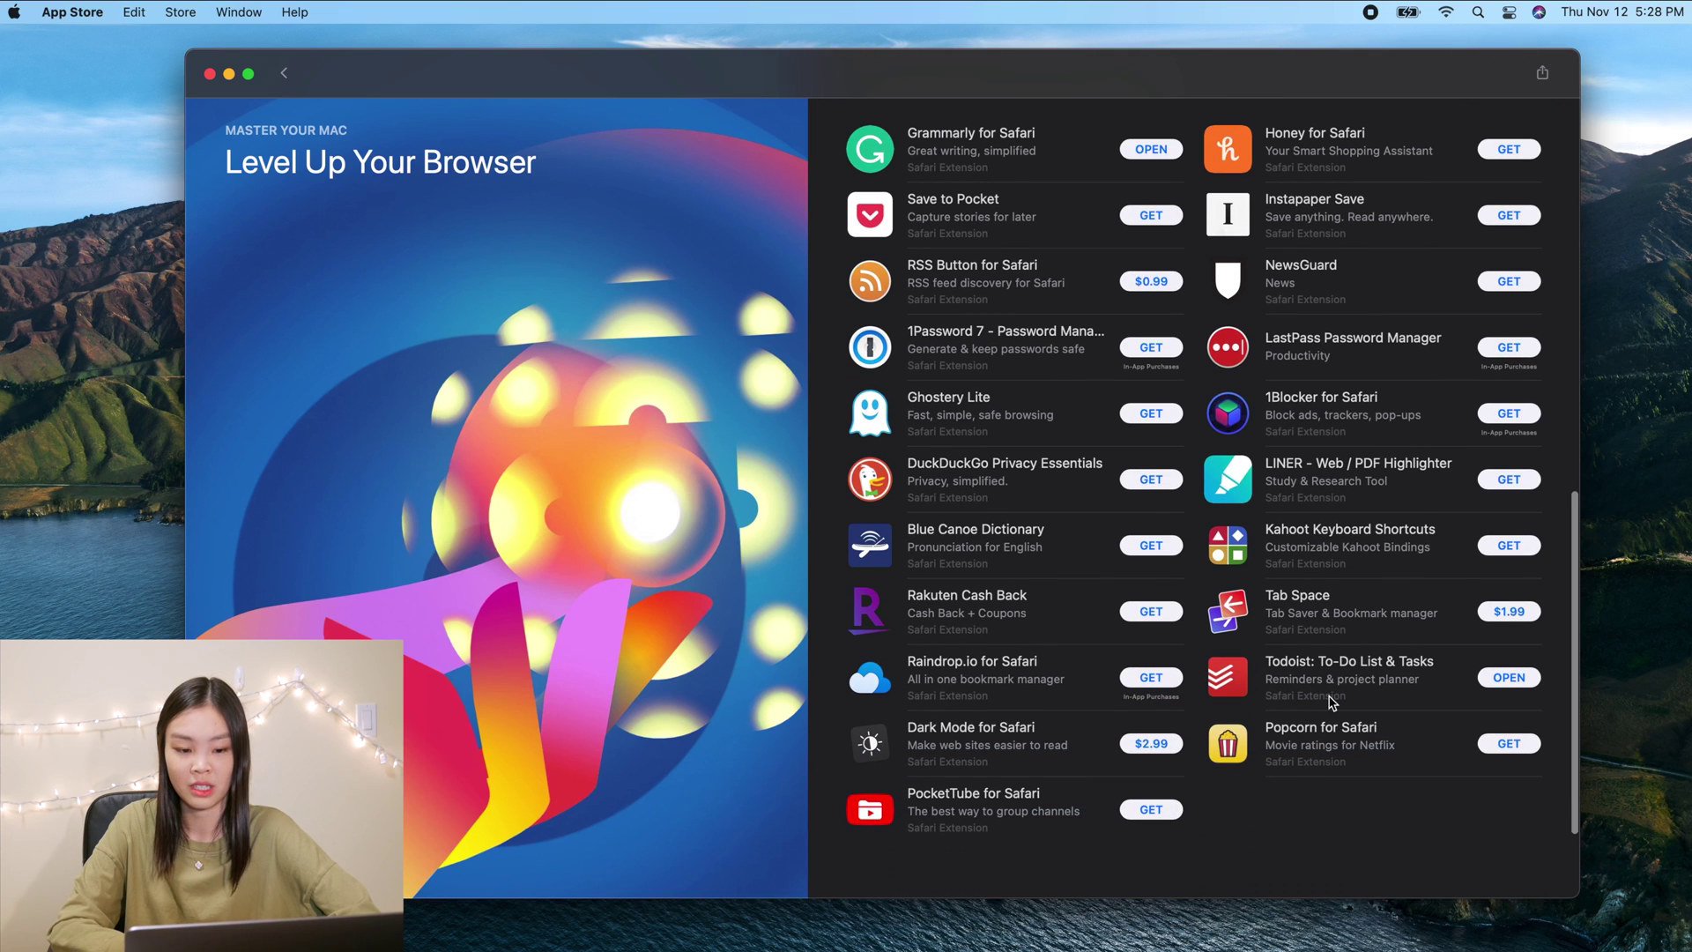
{"action": "scroll", "coordinate": [1331, 703], "scroll_direction": "up", "scroll_amount": 1}
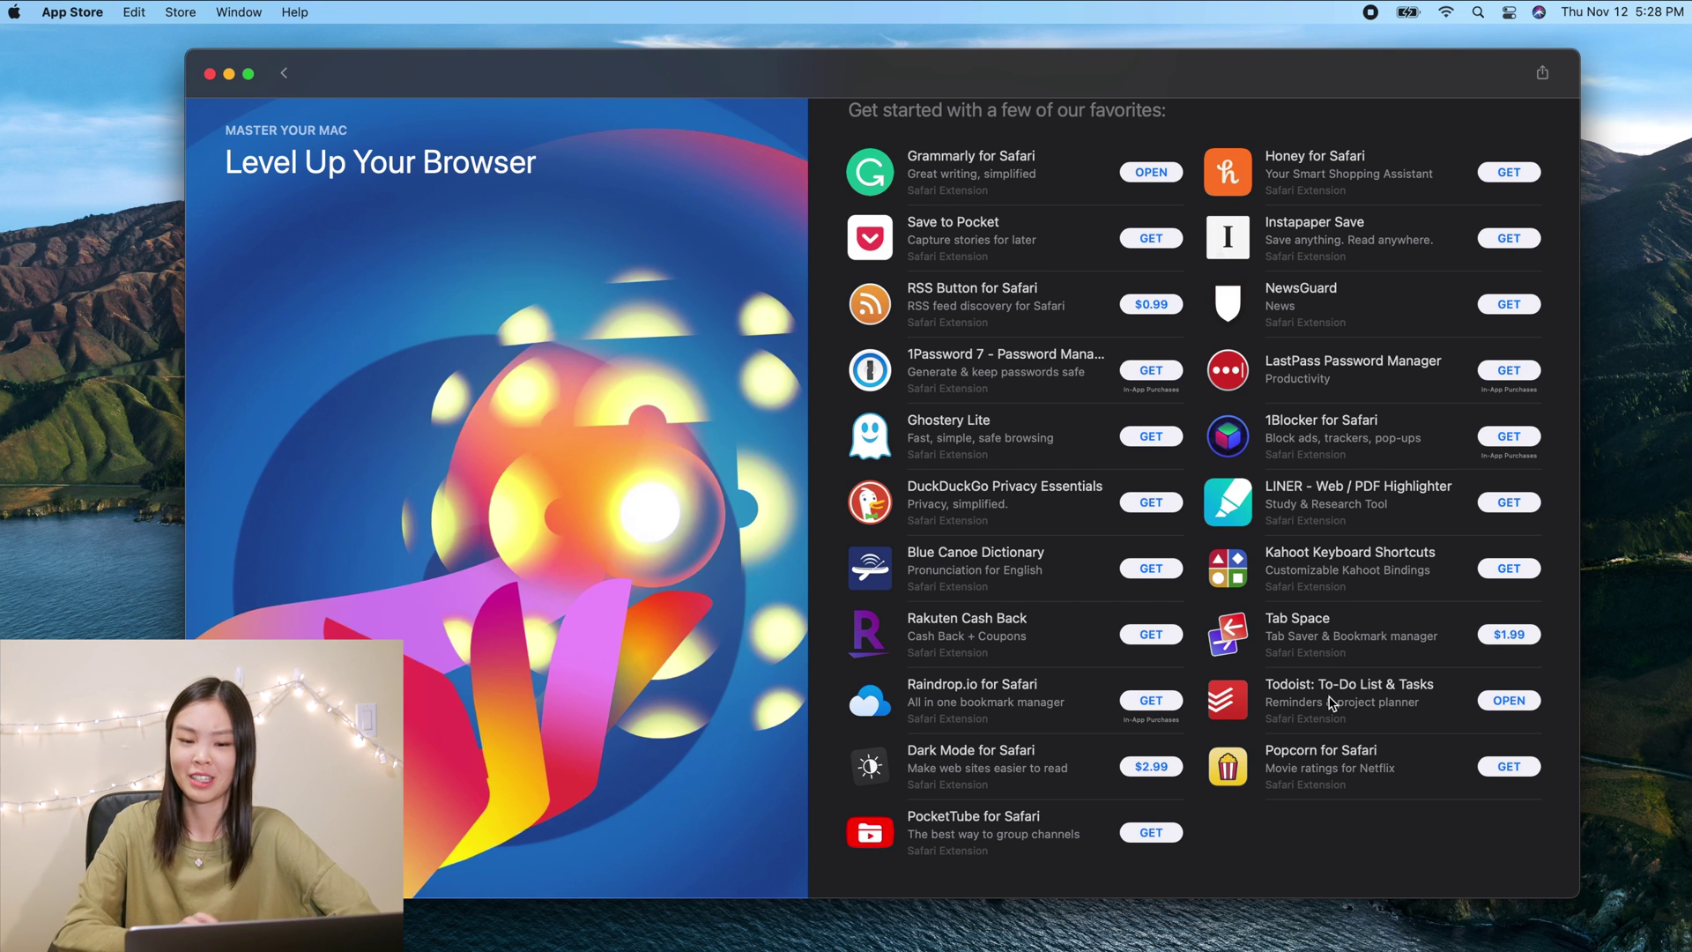
{"action": "scroll", "coordinate": [1330, 703], "scroll_direction": "up", "scroll_amount": 2}
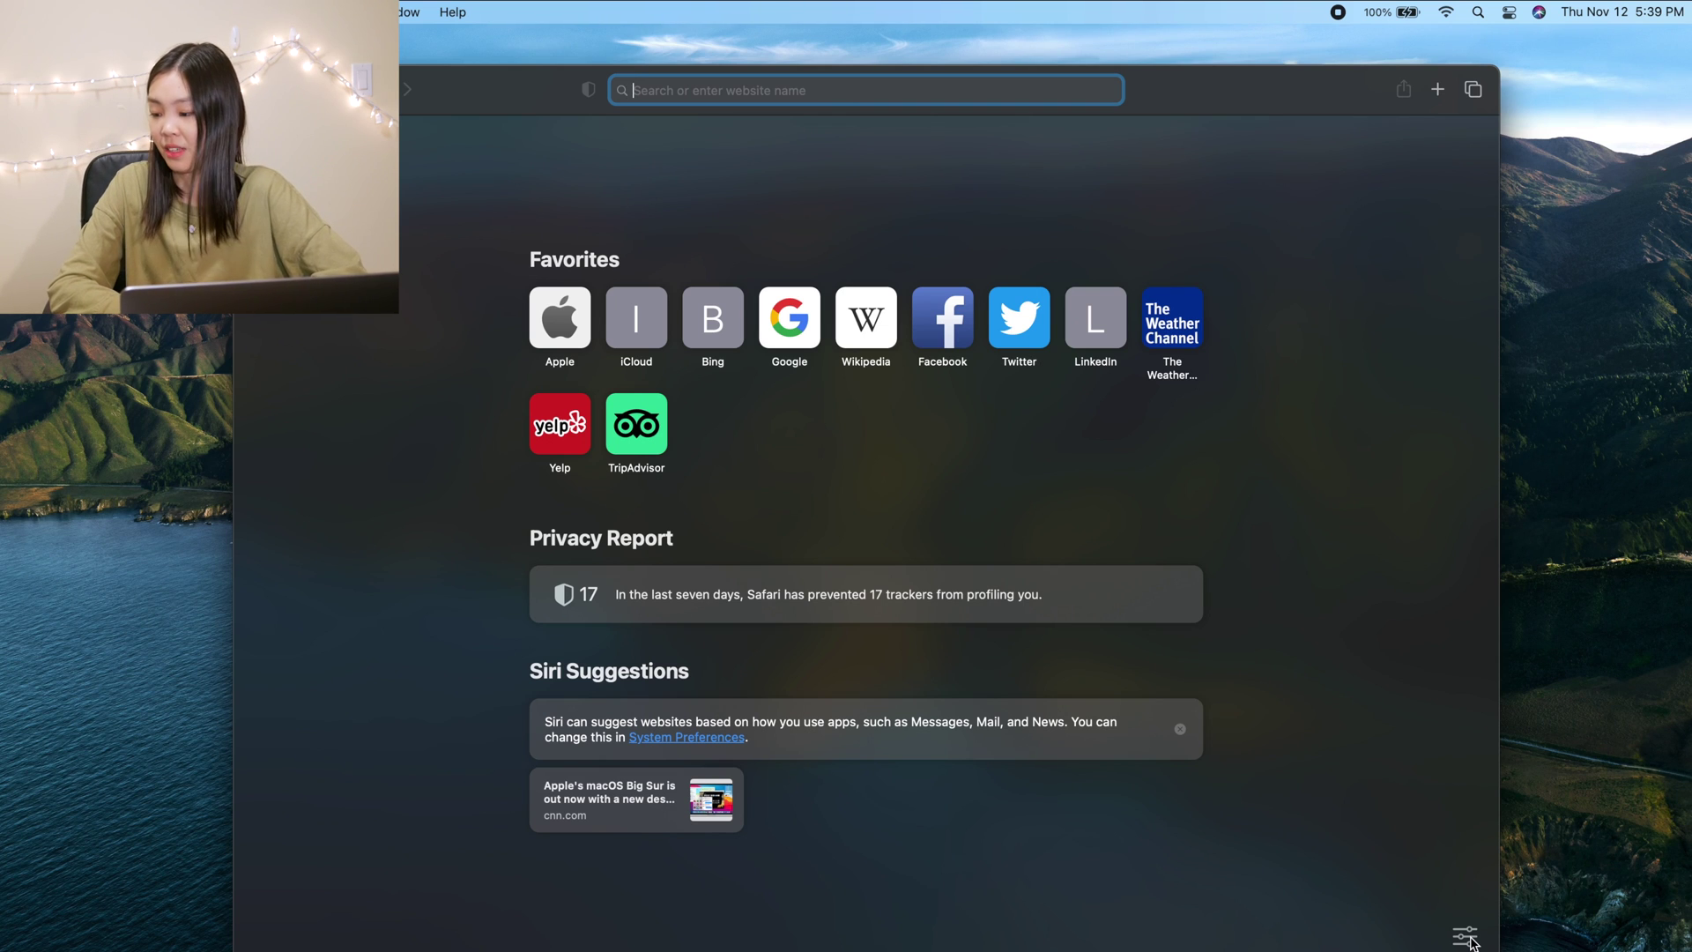
- Try the butterfly and yellow-and-teal artwork as the start page background image
{"action": "left_click", "coordinate": [1467, 939]}
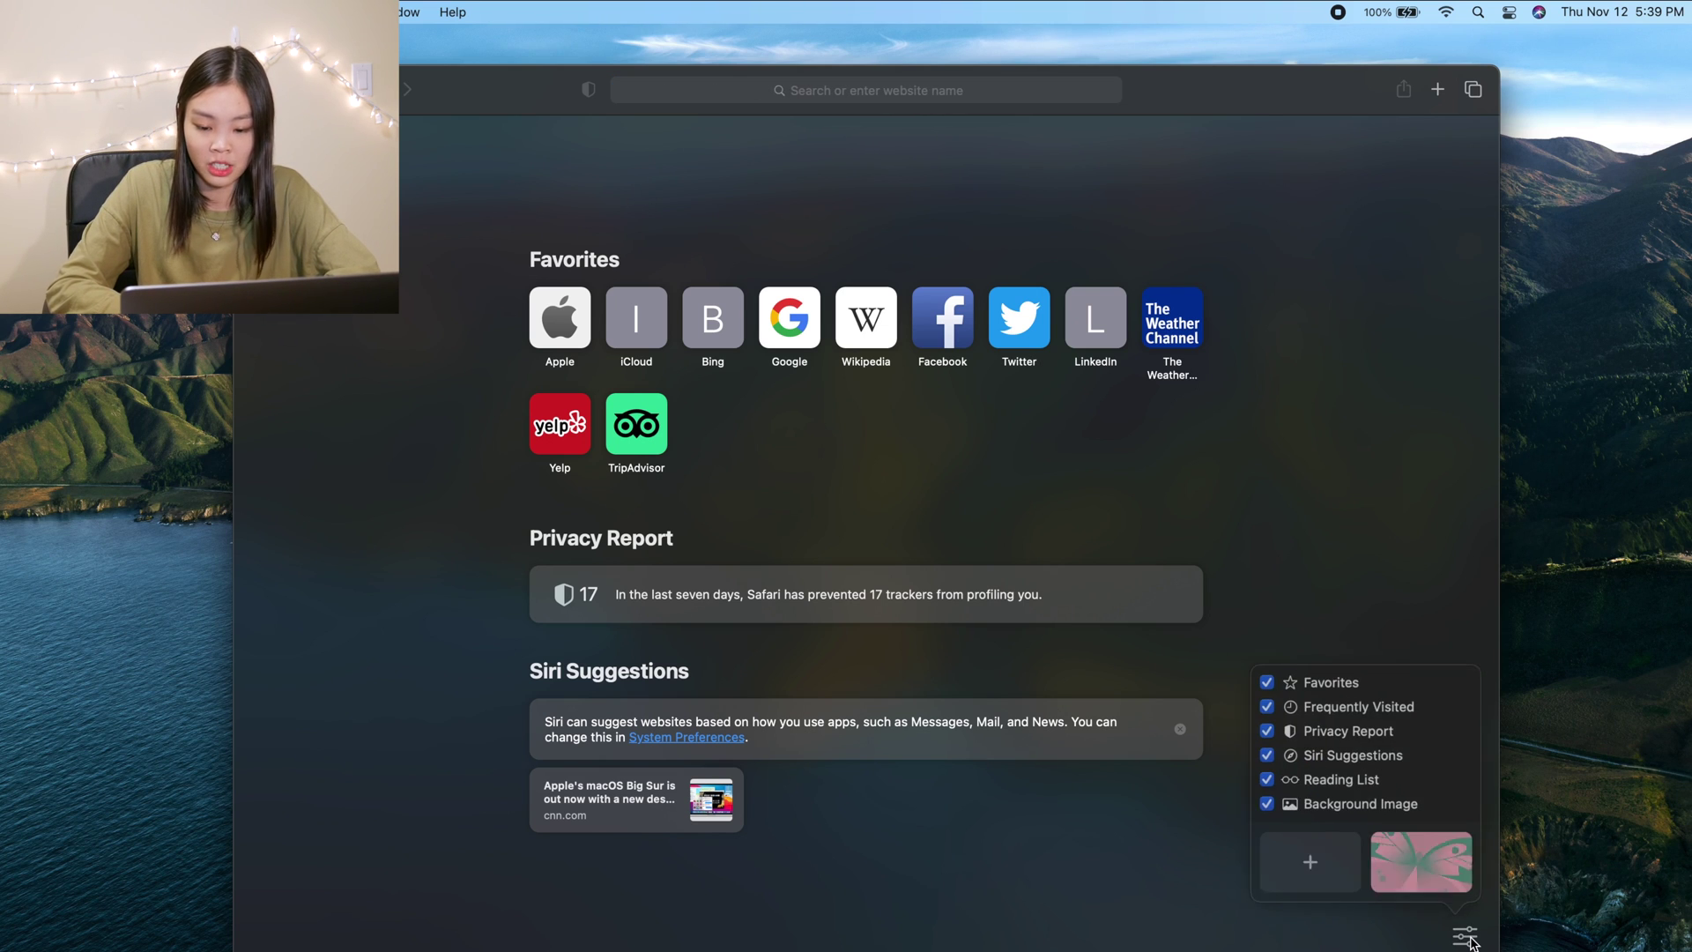
{"action": "left_click", "coordinate": [1419, 873]}
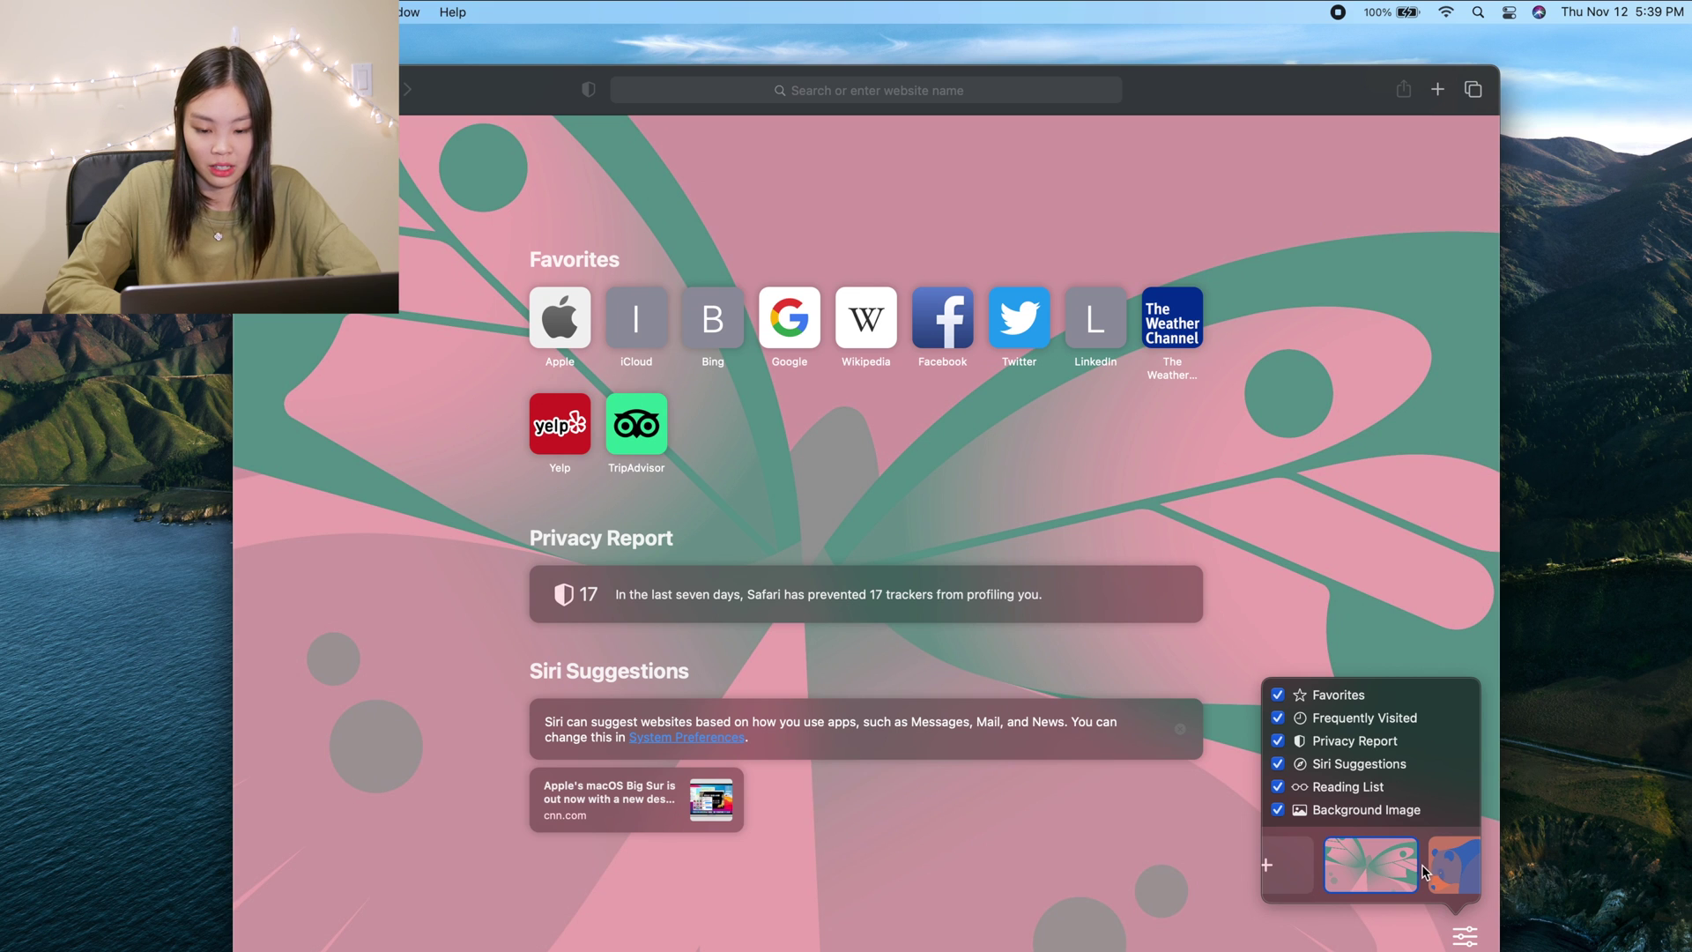
{"action": "scroll", "coordinate": [1422, 872], "scroll_direction": "right", "scroll_amount": 2}
{"action": "left_click", "coordinate": [1422, 874]}
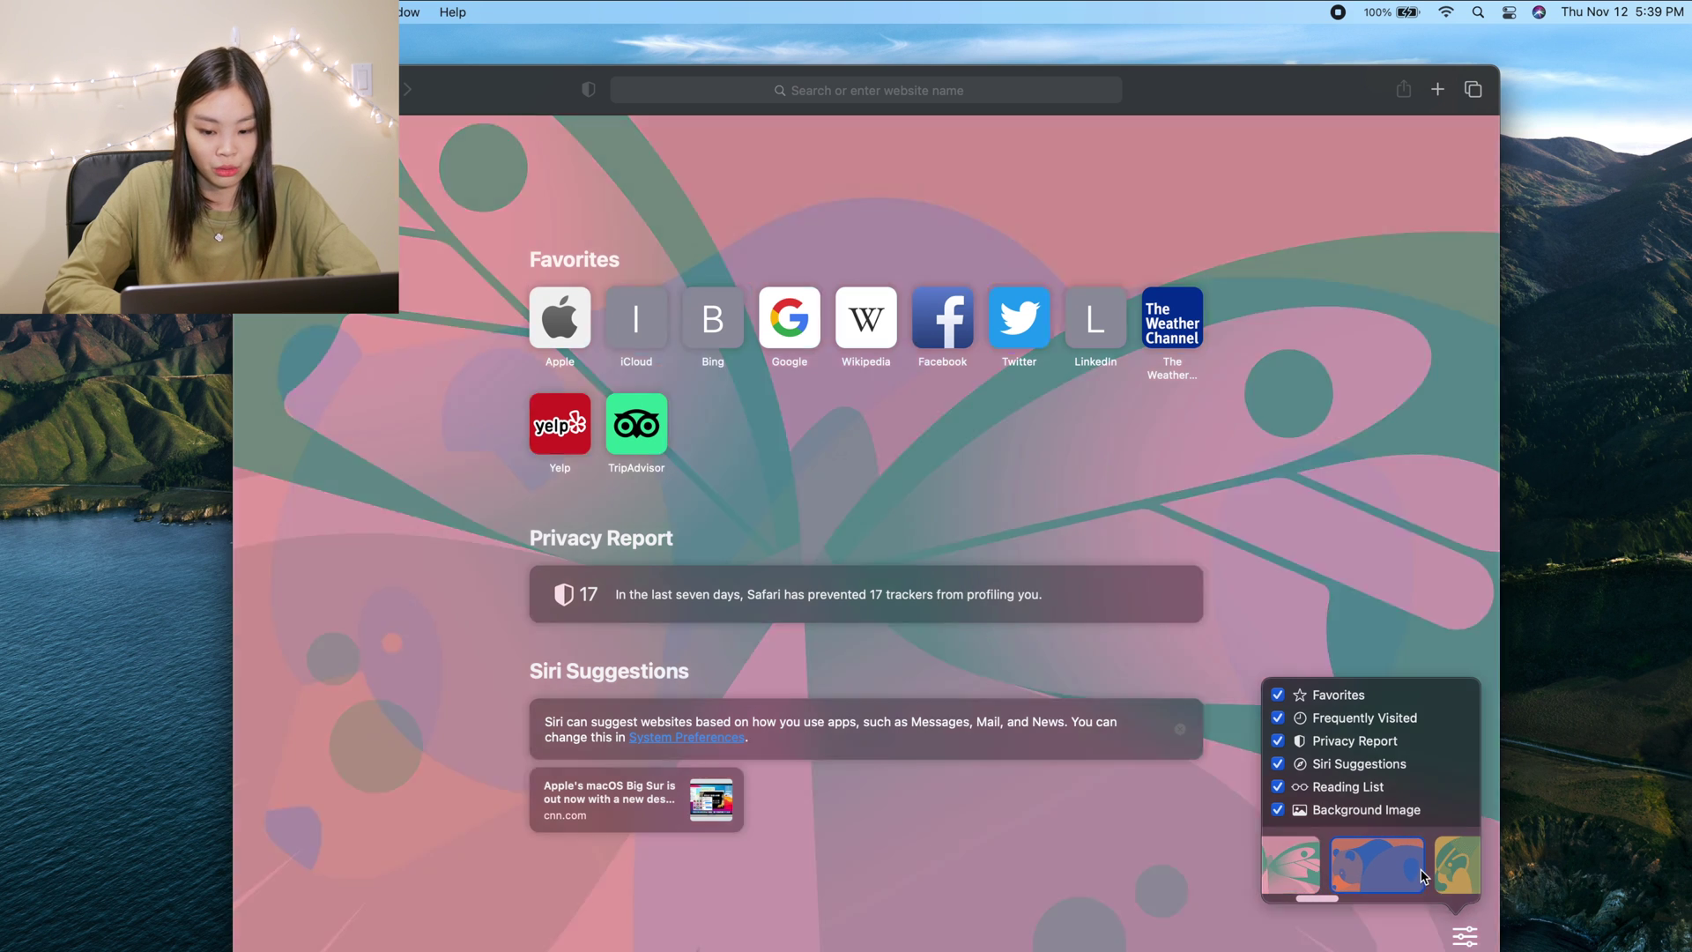
{"action": "left_click", "coordinate": [1442, 873]}
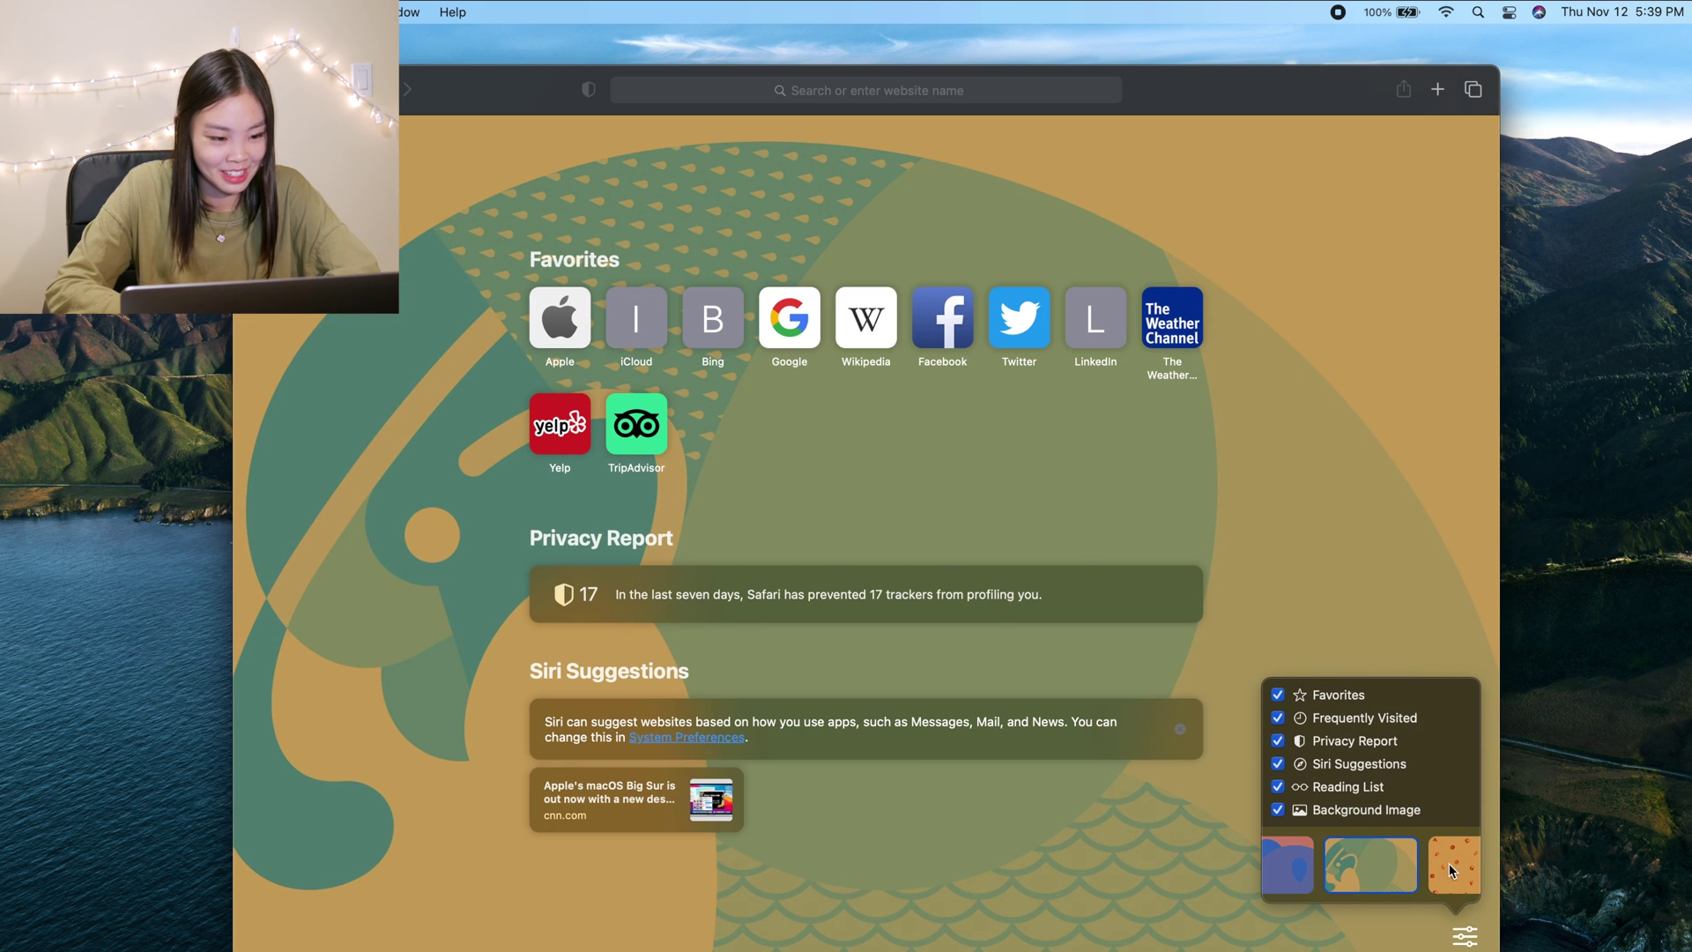
- Preview the orange food, green animal, blue ocean, and diagonal artwork backgrounds
{"action": "left_click", "coordinate": [1453, 871]}
{"action": "left_click", "coordinate": [1435, 873]}
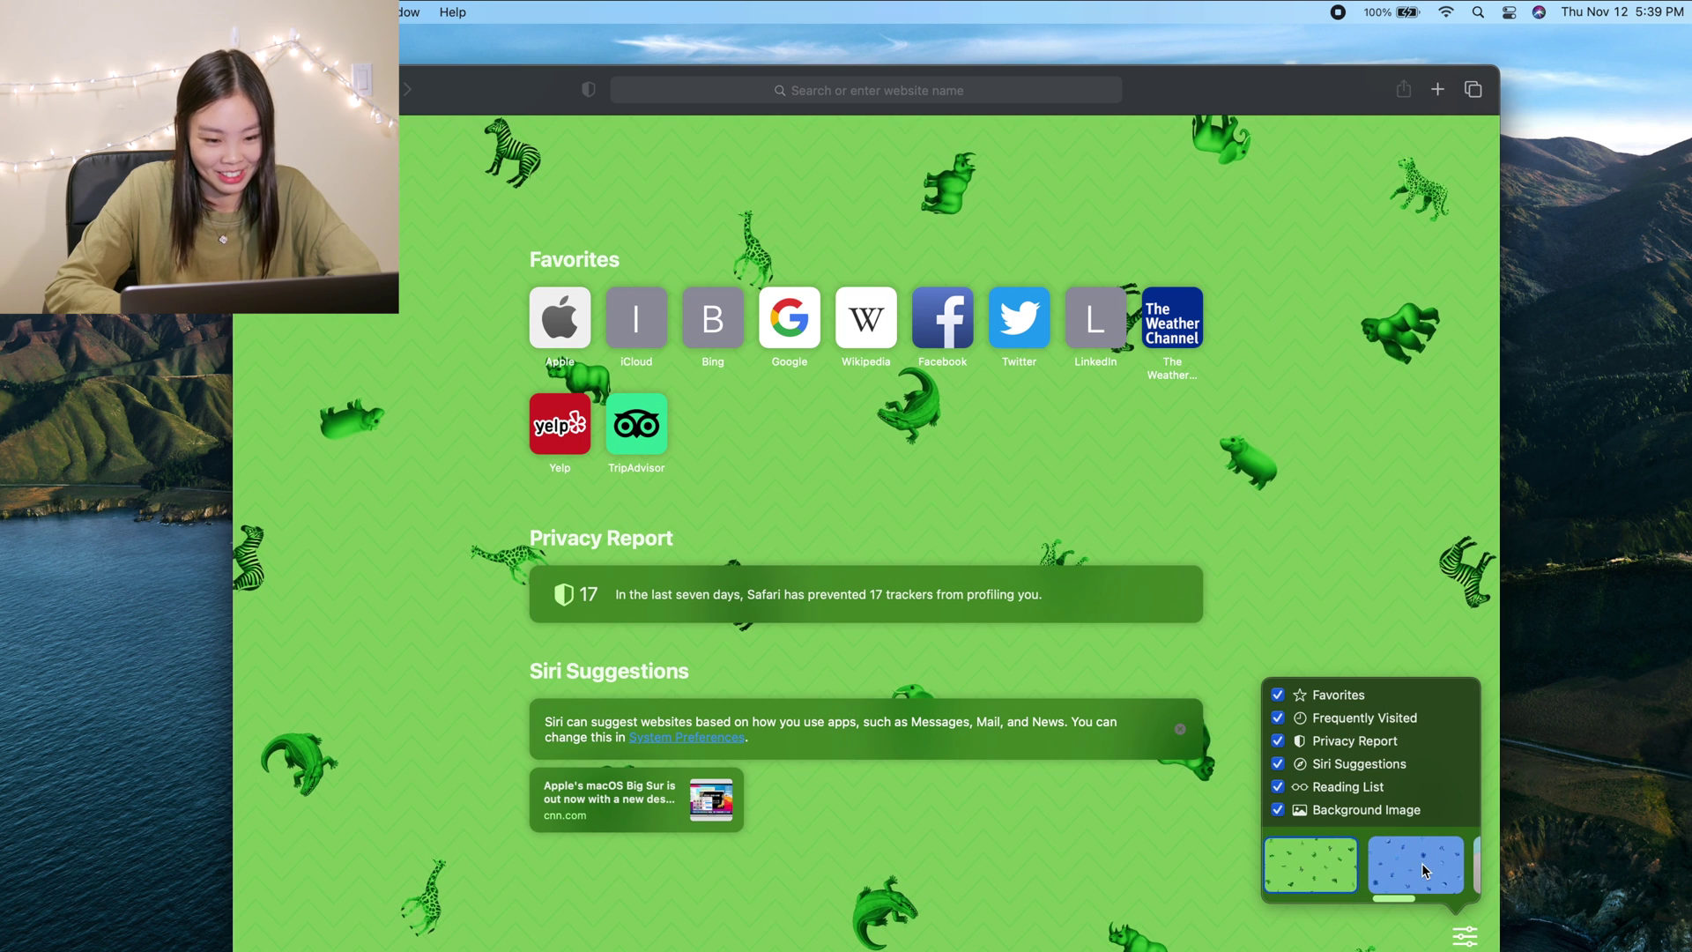
{"action": "left_click", "coordinate": [1435, 867]}
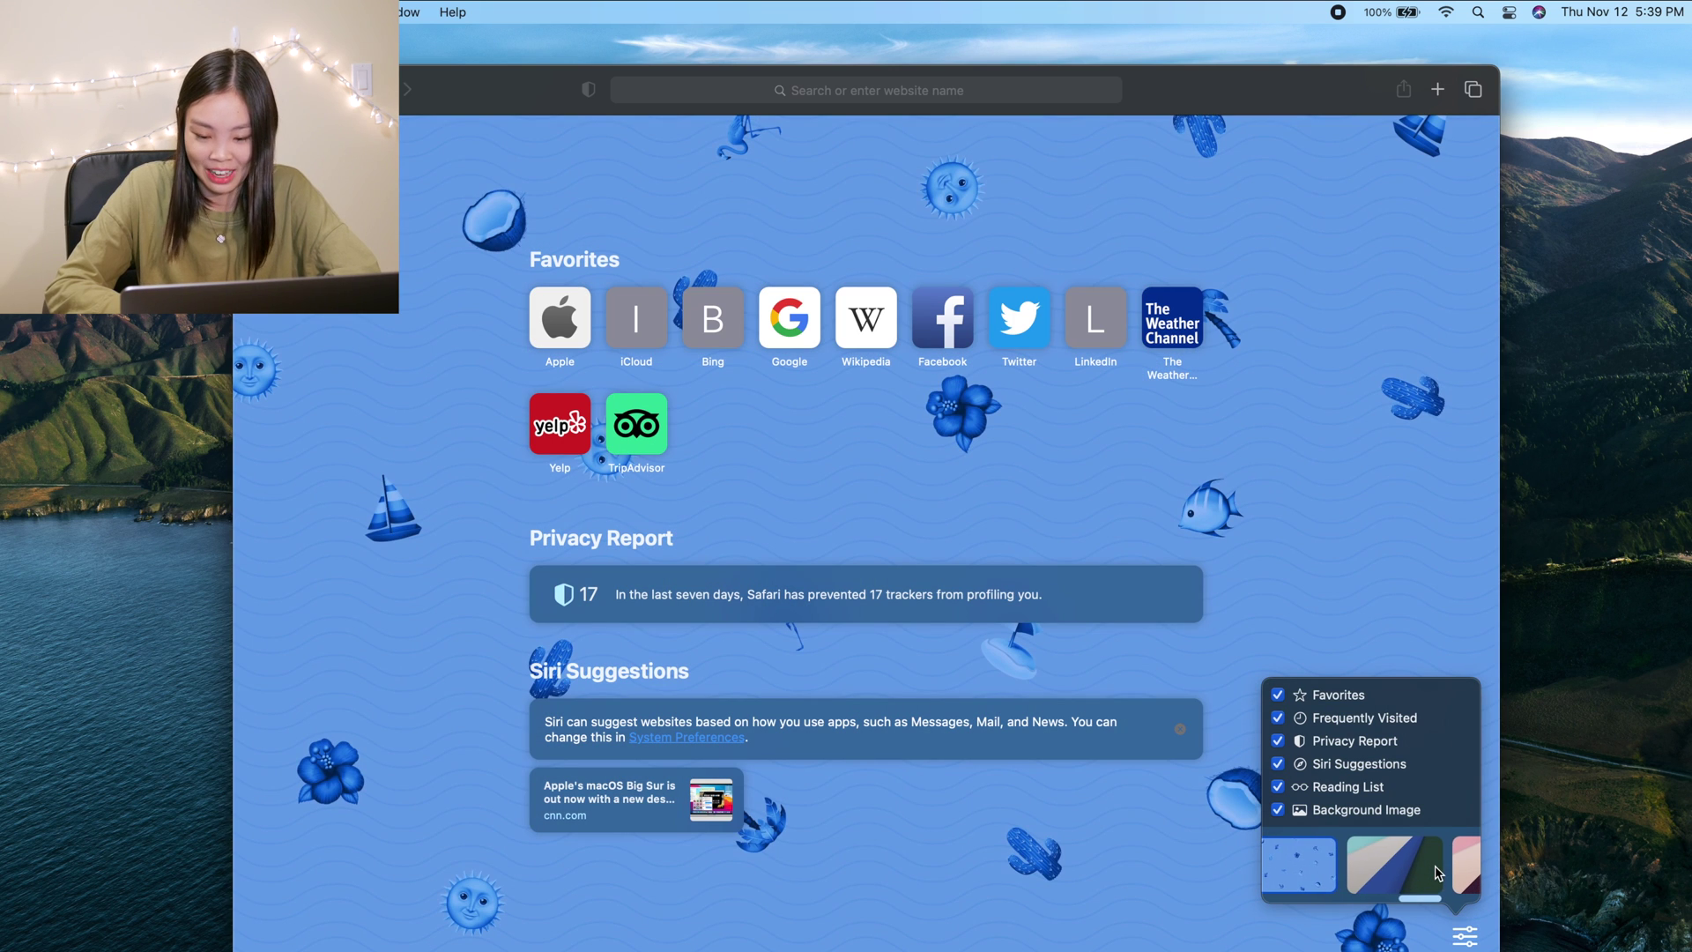
{"action": "left_click", "coordinate": [1414, 881]}
{"action": "left_click", "coordinate": [1431, 874]}
{"action": "left_click", "coordinate": [1431, 874]}
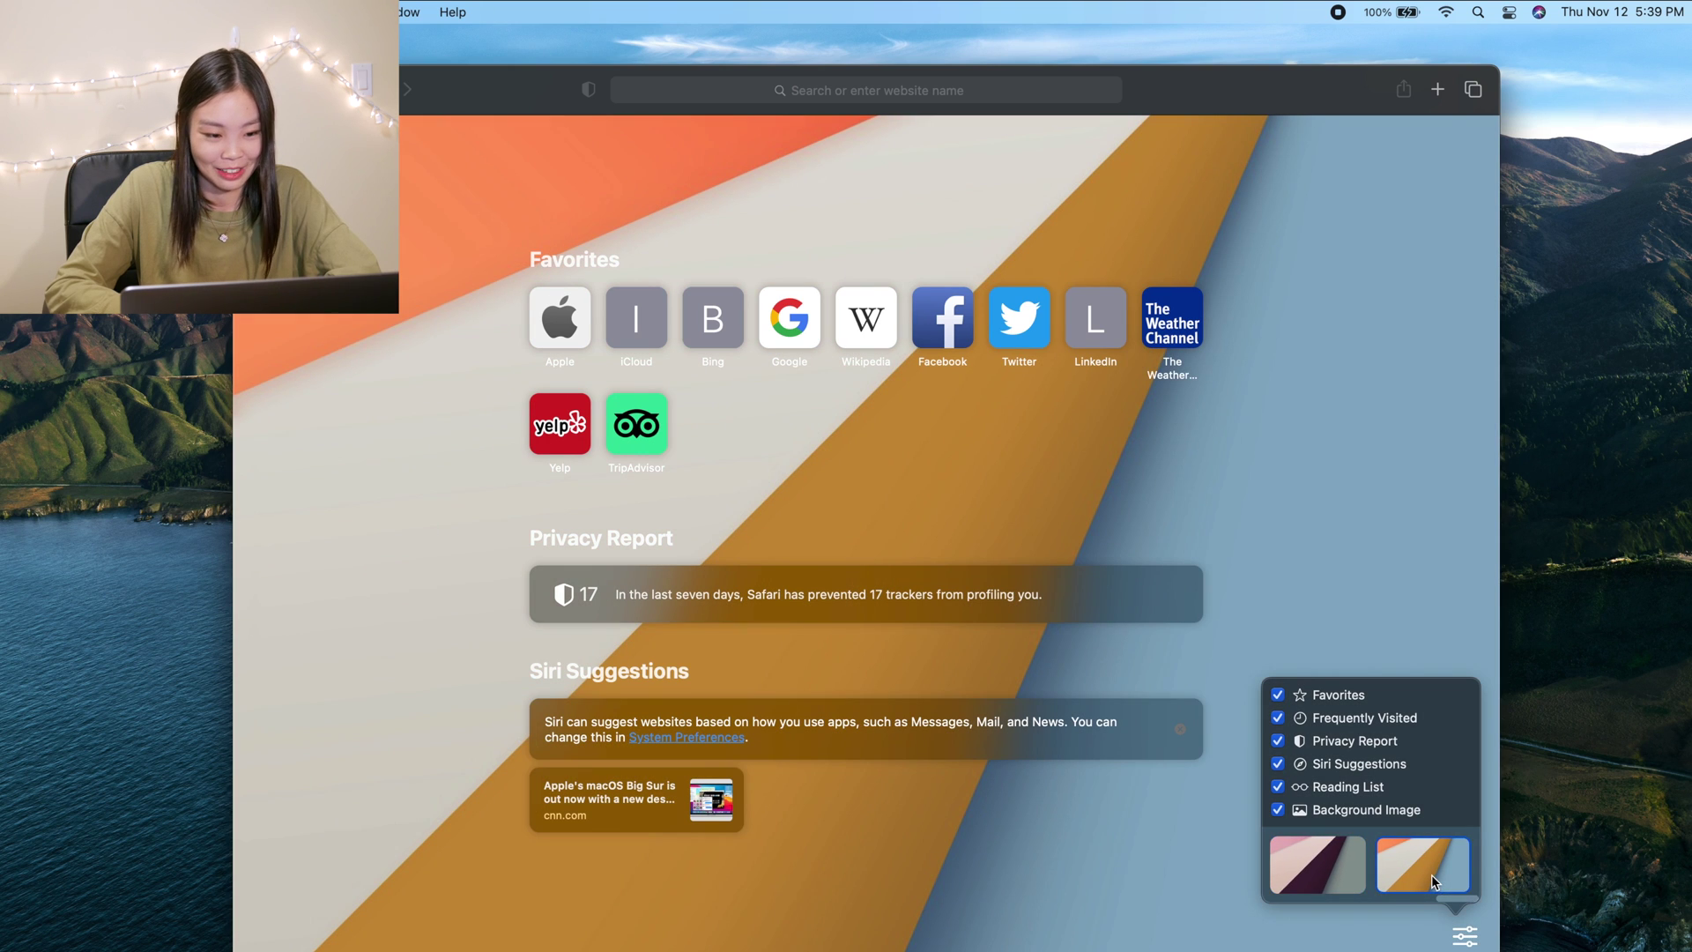
{"action": "scroll", "coordinate": [1431, 874], "scroll_direction": "left", "scroll_amount": 10}
{"action": "scroll", "coordinate": [1431, 874], "scroll_direction": "right", "scroll_amount": 5}
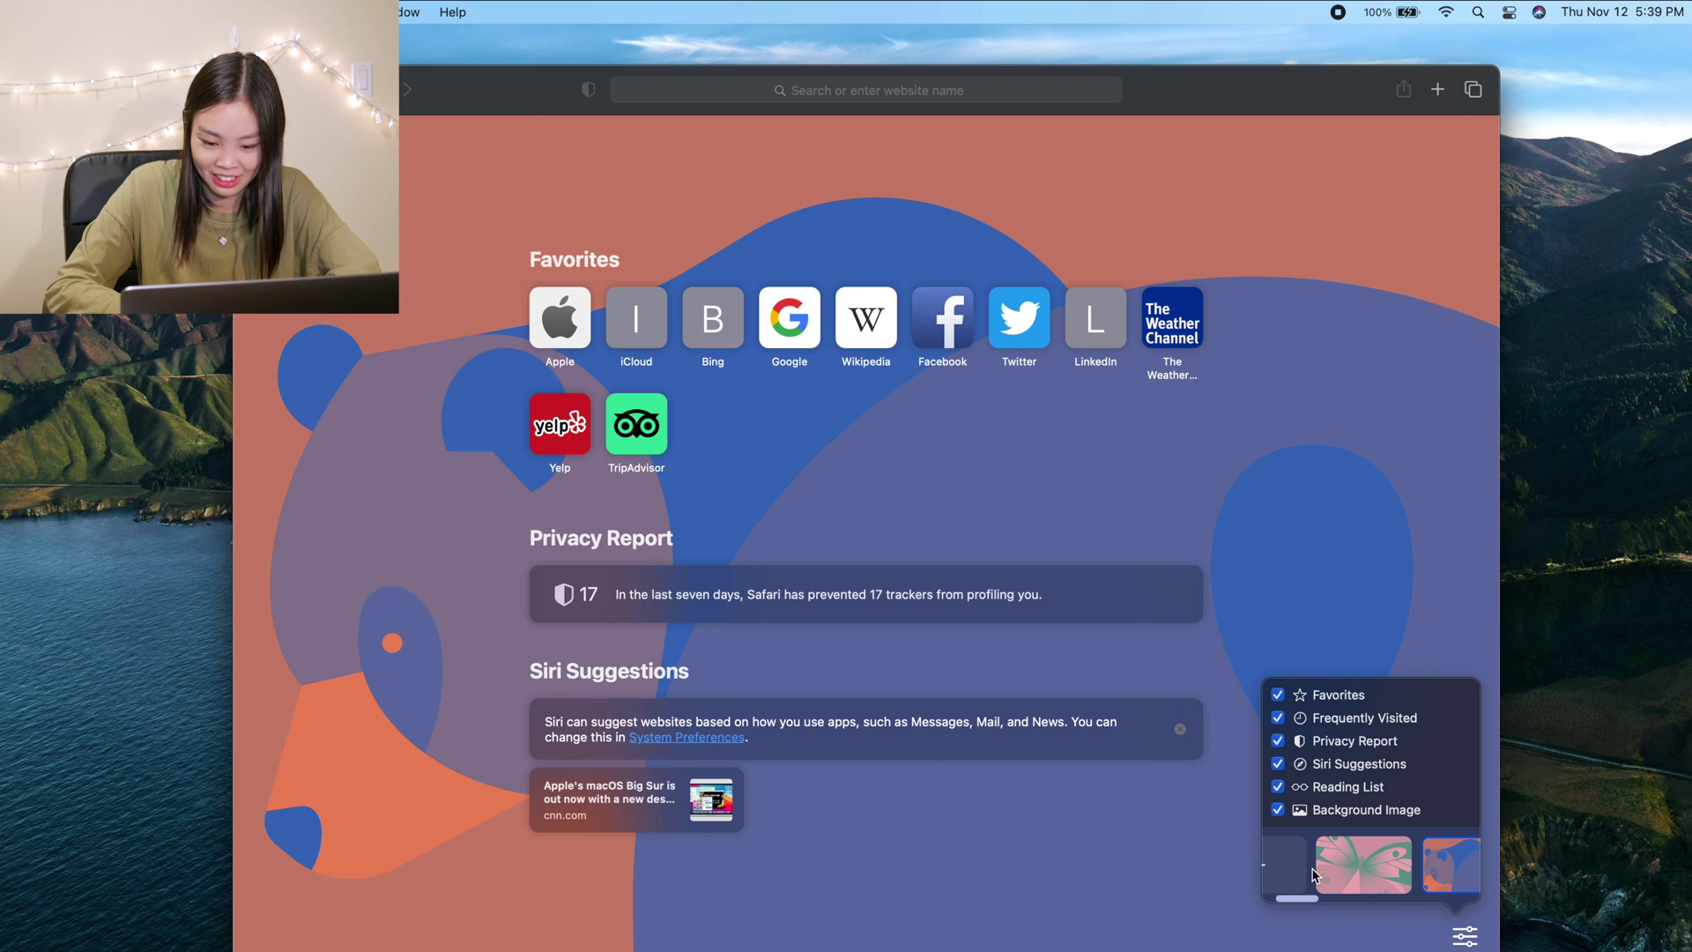
{"action": "scroll", "coordinate": [1313, 873], "scroll_direction": "left", "scroll_amount": 5}
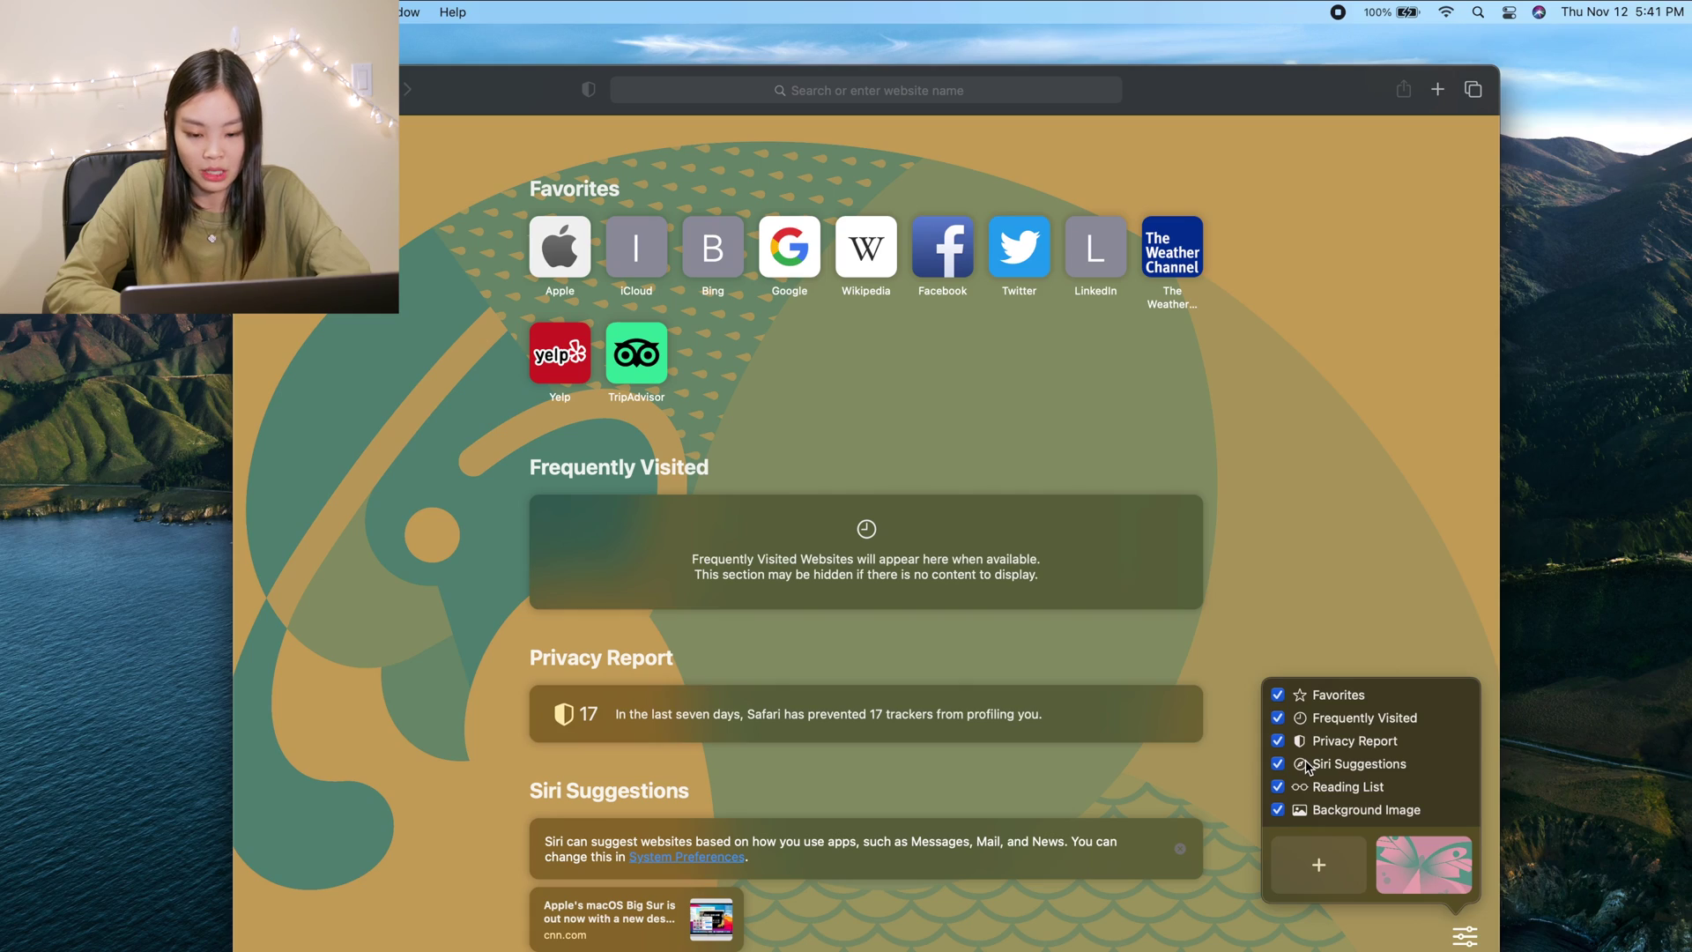
- Scroll the start page to check Frequently Visited above the Privacy Report
{"action": "scroll", "coordinate": [981, 616], "scroll_direction": "down", "scroll_amount": 3}
{"action": "scroll", "coordinate": [981, 616], "scroll_direction": "up", "scroll_amount": 3}
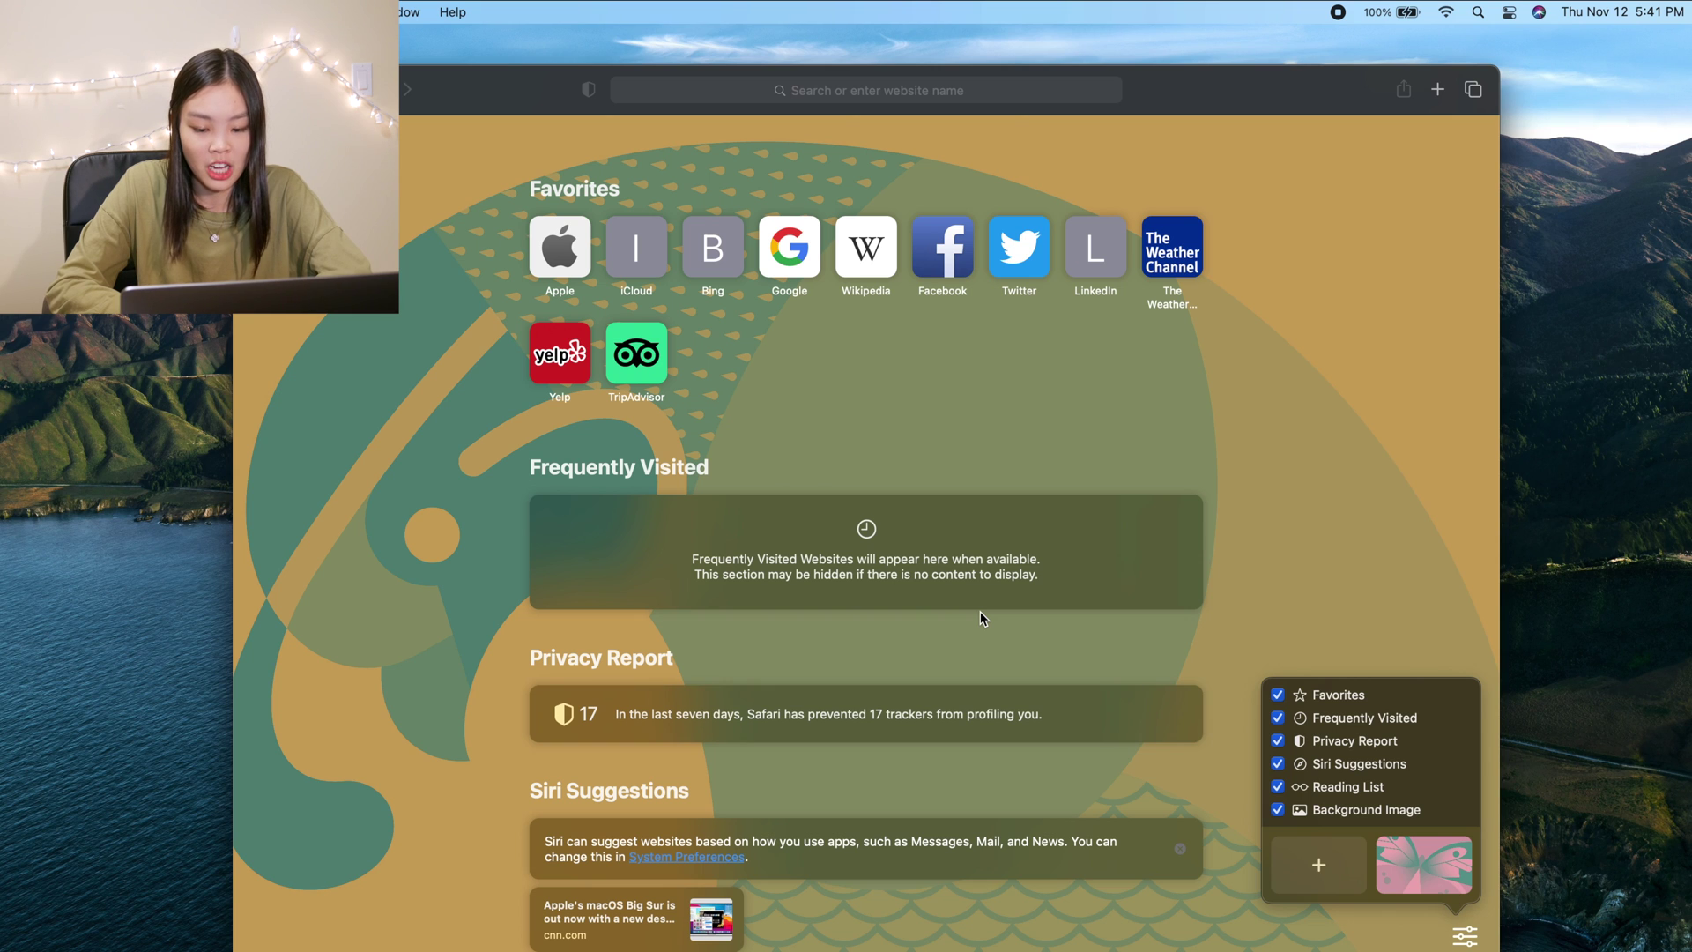
{"action": "scroll", "coordinate": [980, 611], "scroll_direction": "down", "scroll_amount": 3}
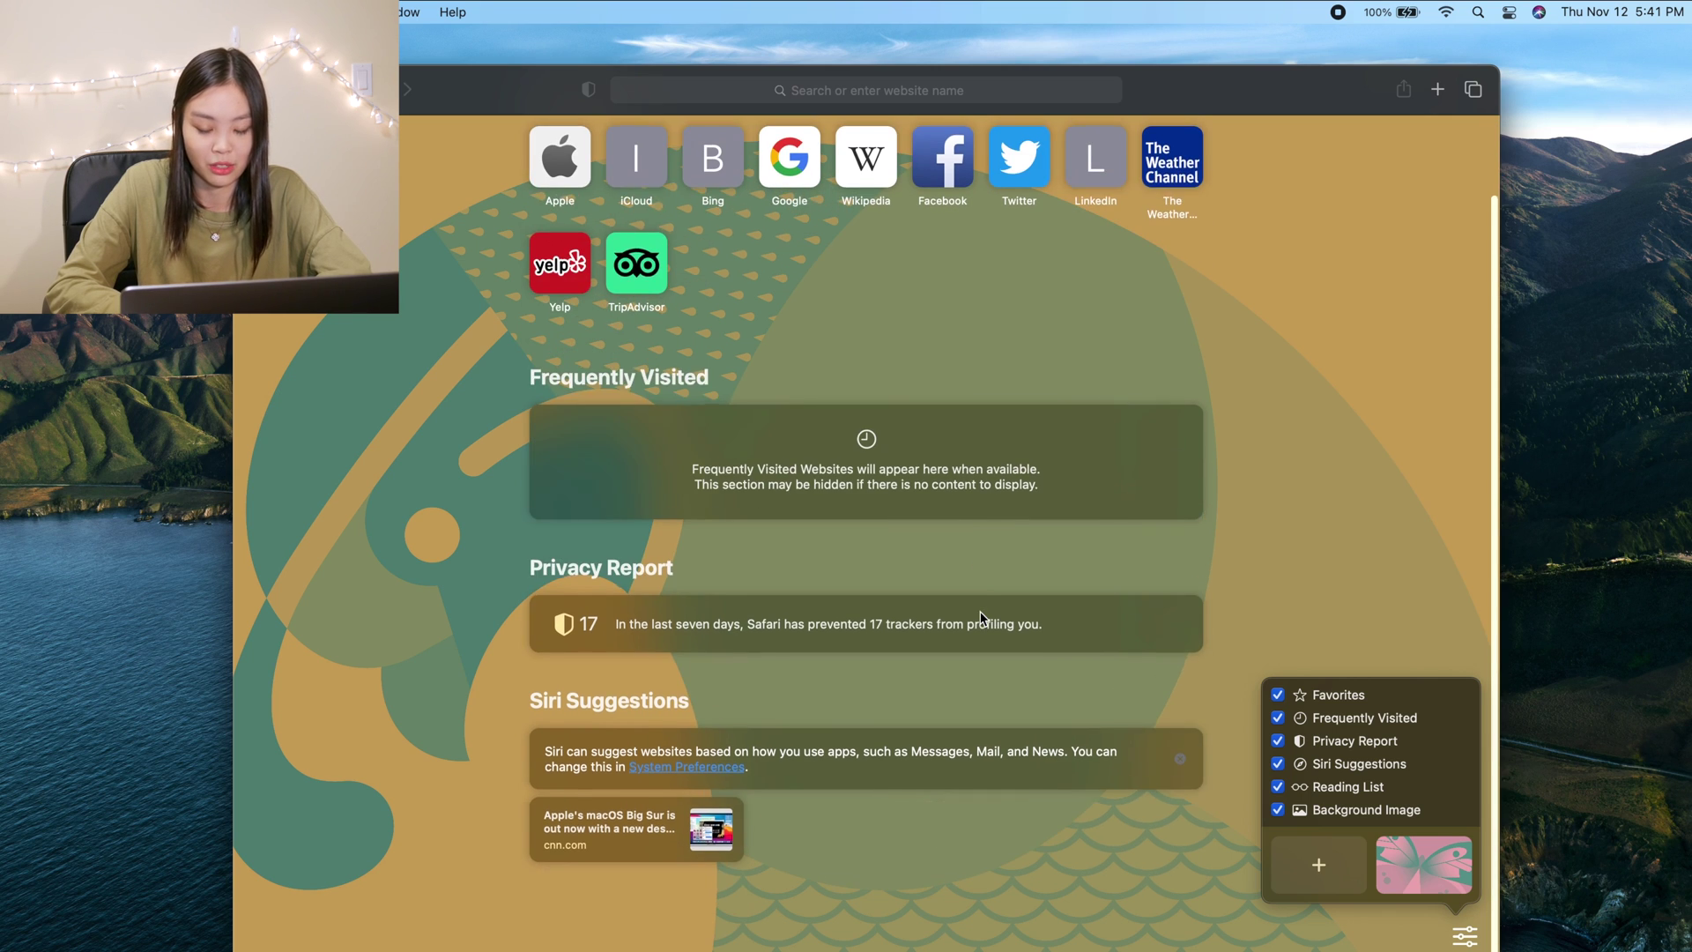
{"action": "scroll", "coordinate": [982, 623], "scroll_direction": "up", "scroll_amount": 3}
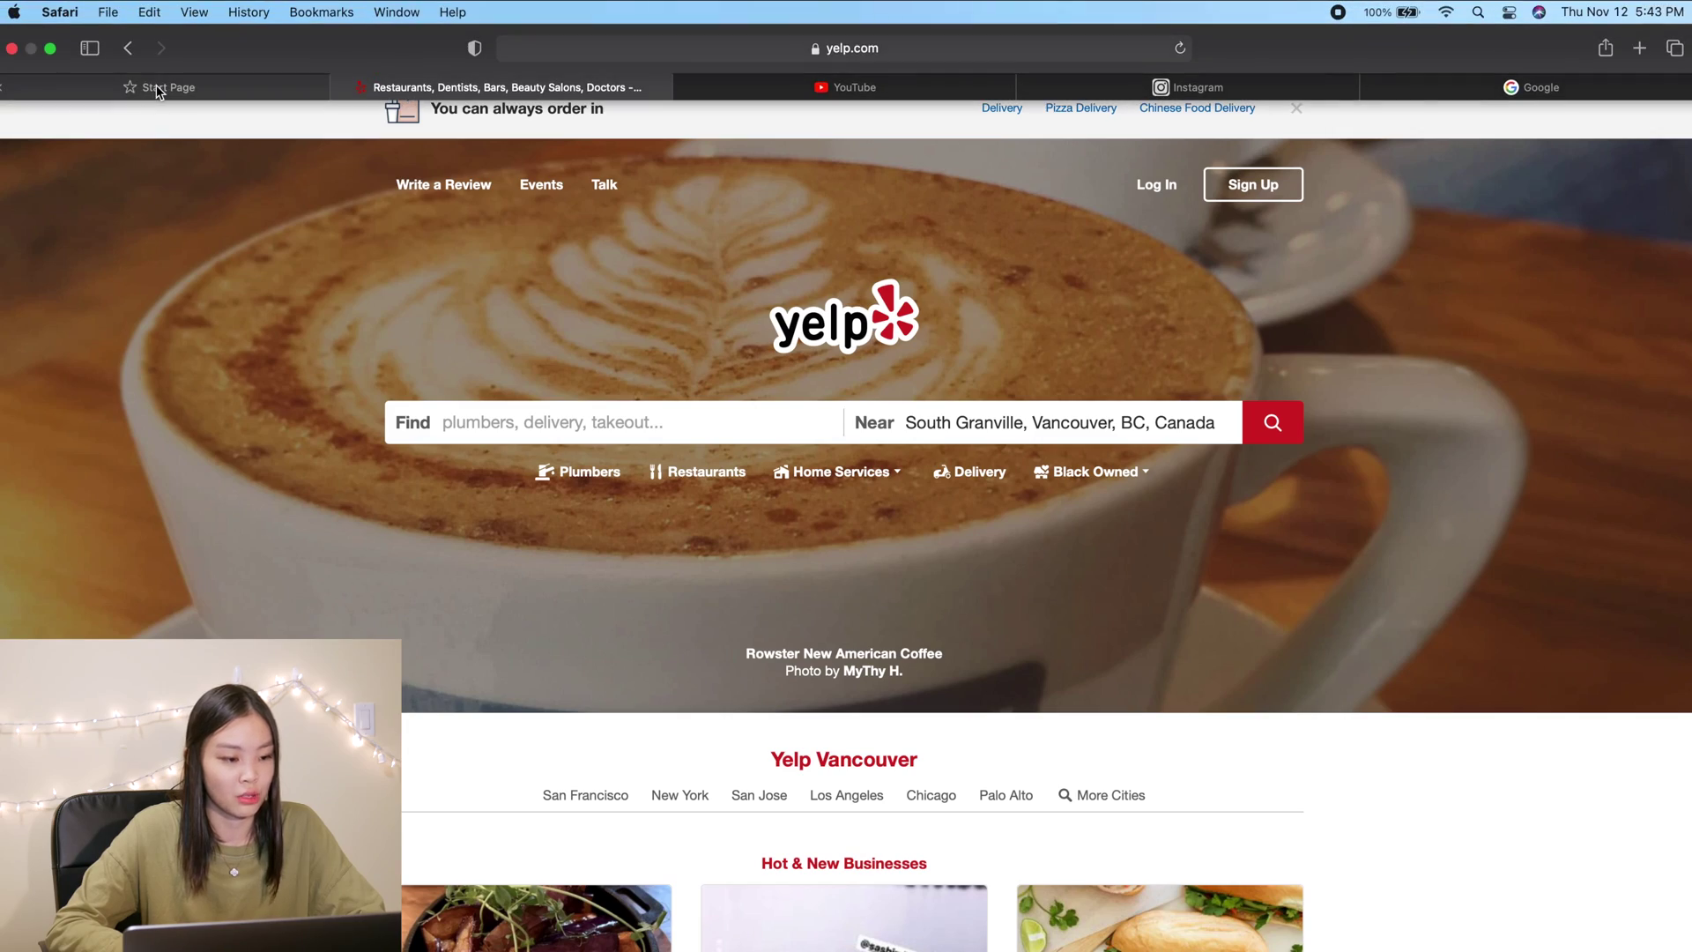
- Close the Yelp tab, leaving the Start Page, YouTube, Instagram and Google tabs
{"action": "mouse_move", "coordinate": [158, 91]}
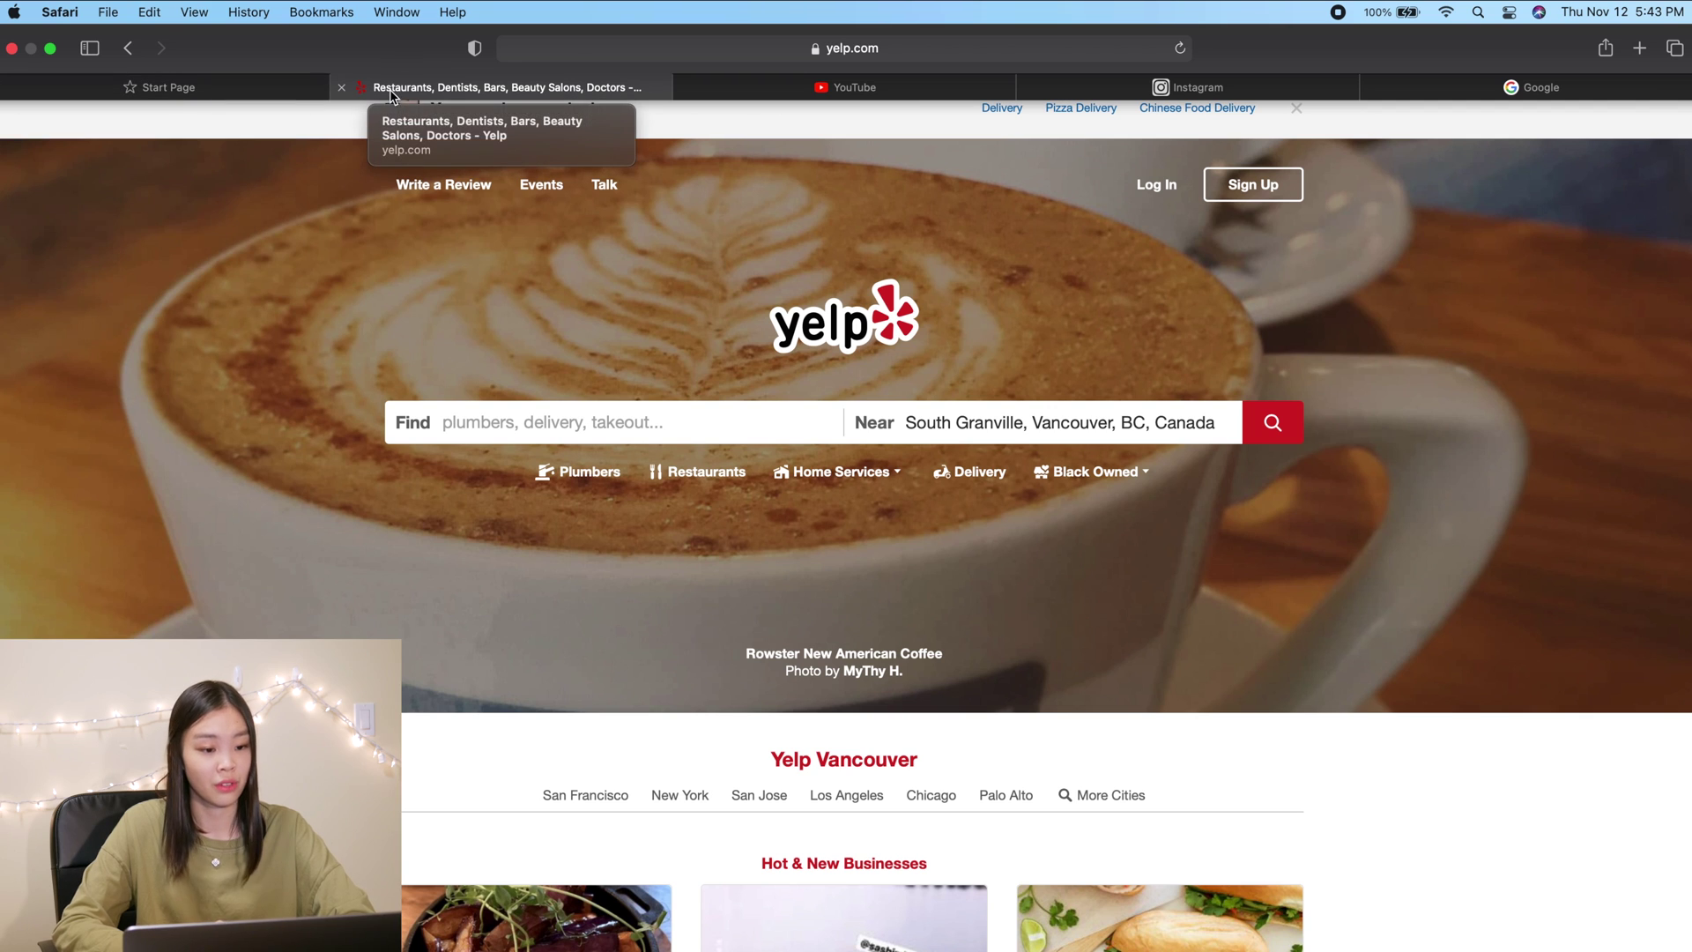
{"action": "mouse_move", "coordinate": [758, 80]}
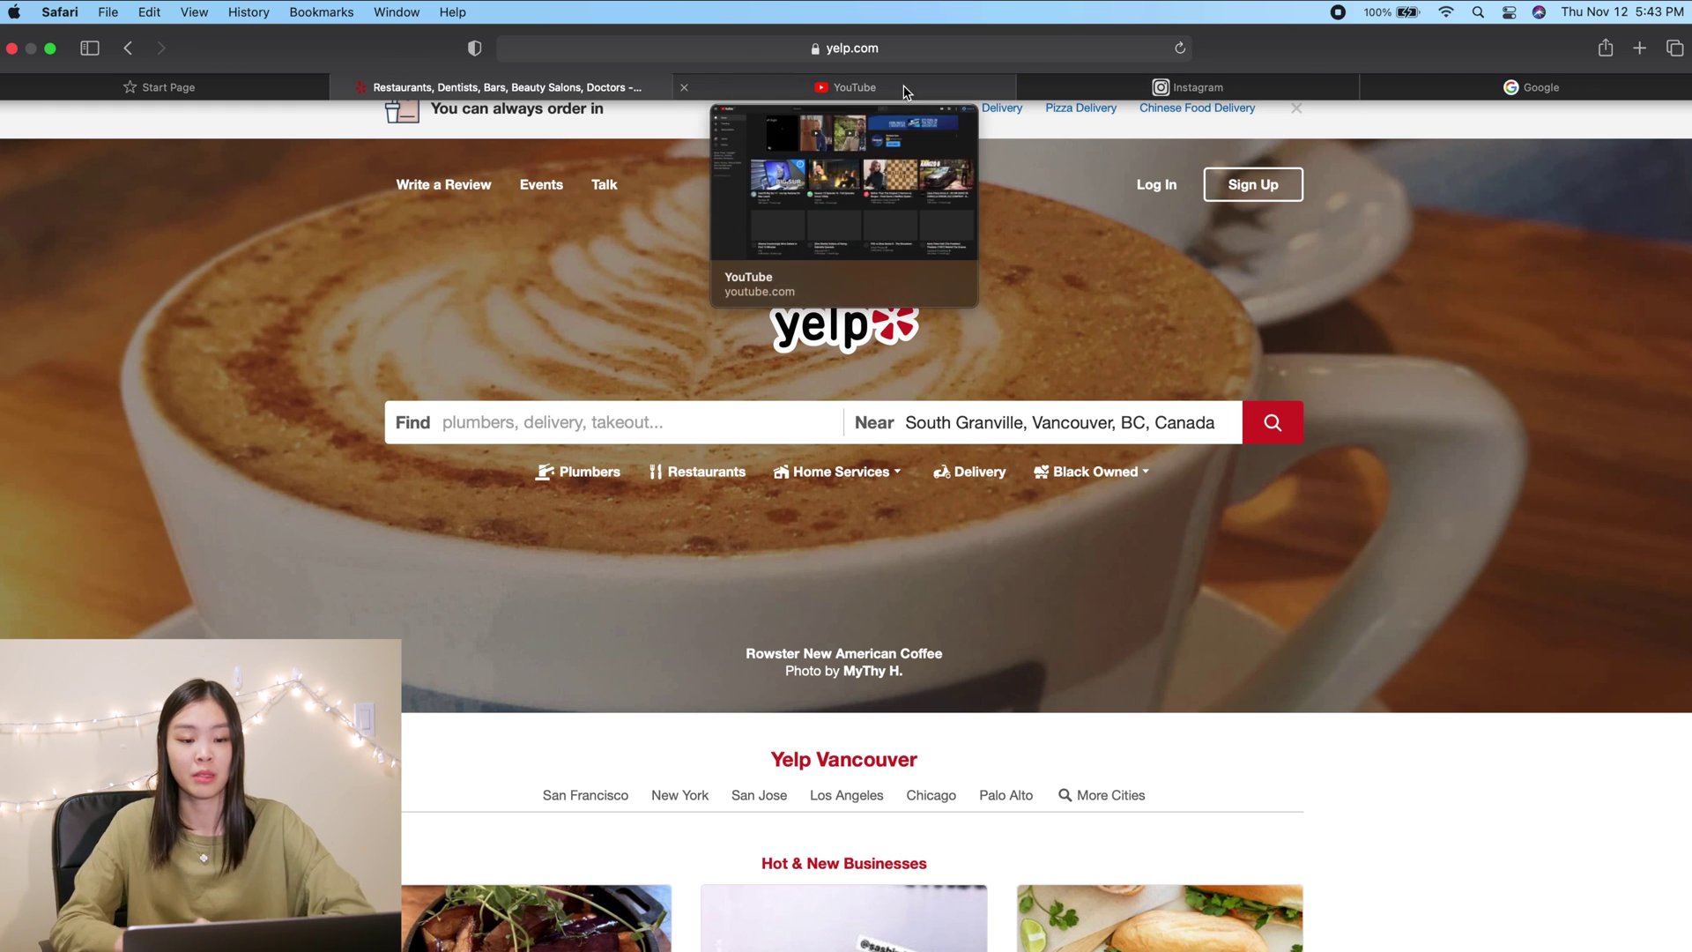
{"action": "mouse_move", "coordinate": [1132, 94]}
{"action": "mouse_move", "coordinate": [910, 92]}
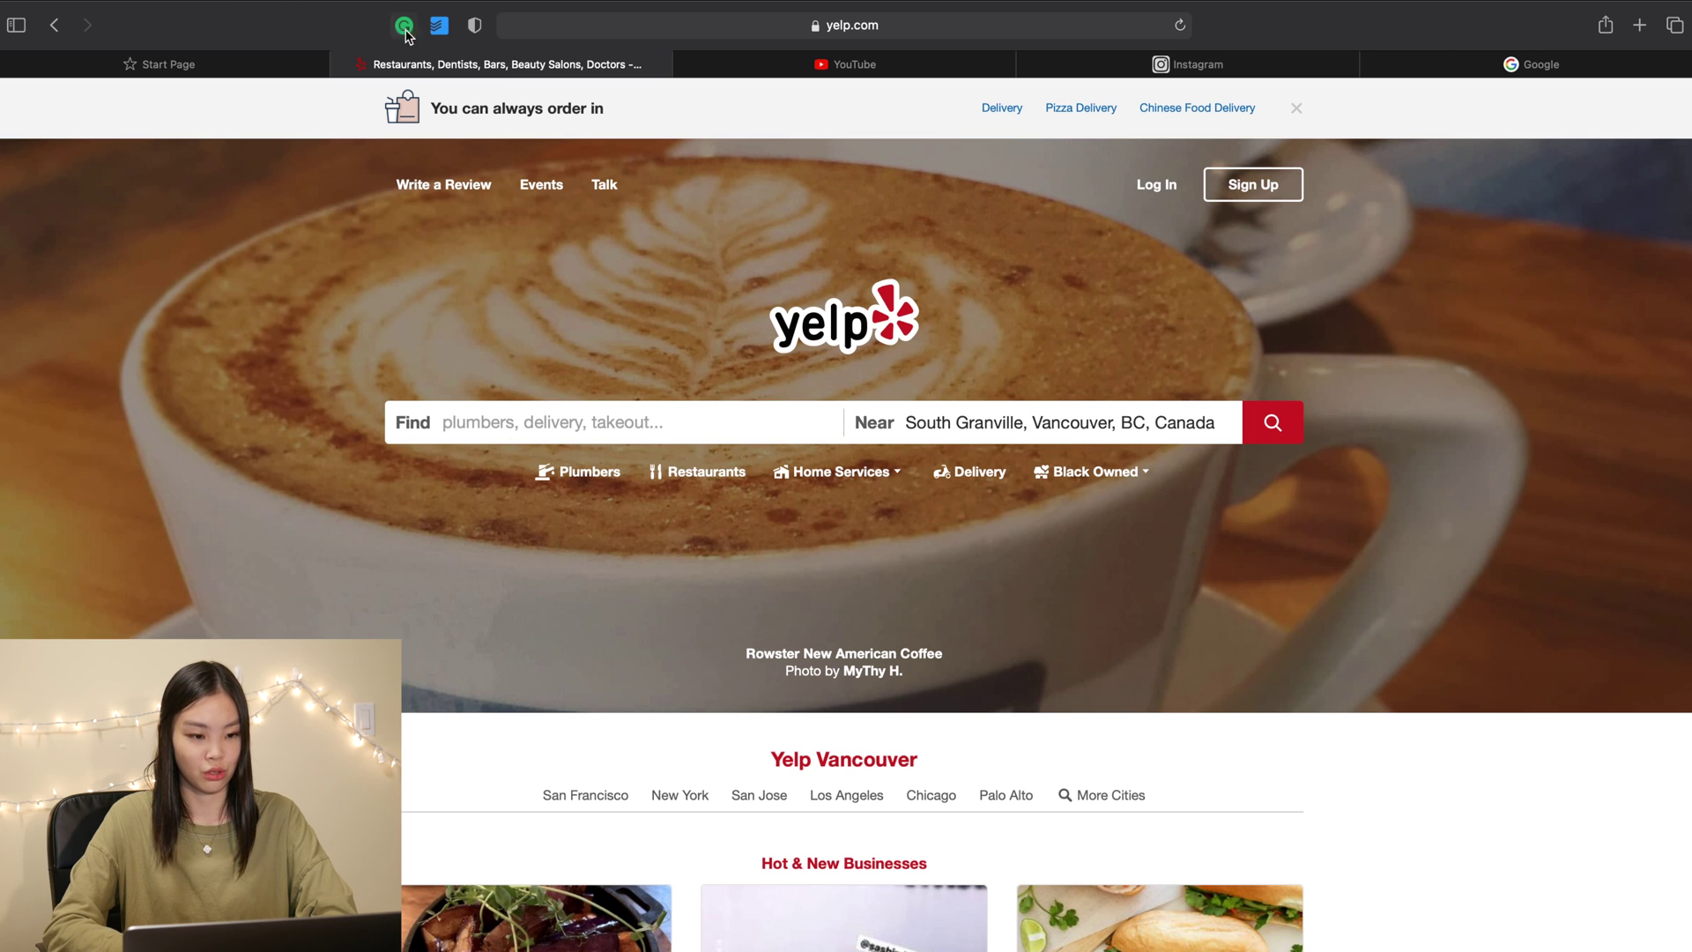
{"action": "left_click", "coordinate": [441, 31]}
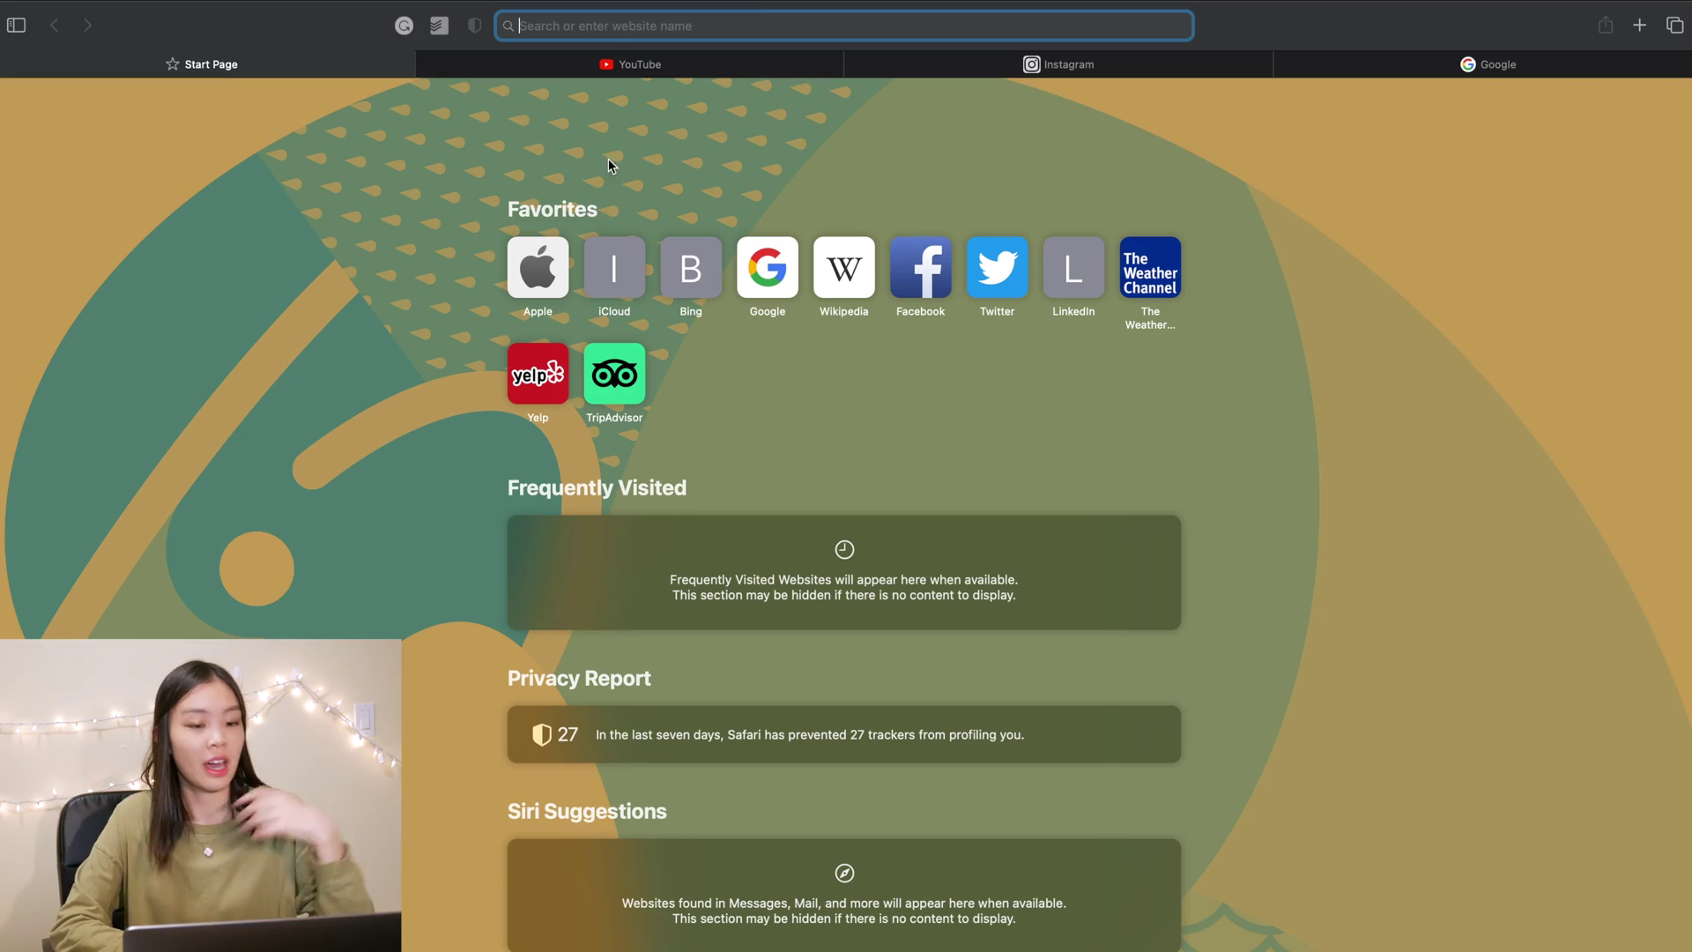
- Show YouTube's Privacy Report and its blocked trackers, doubleclick.net and googlesyndication.com
{"action": "left_click", "coordinate": [617, 66]}
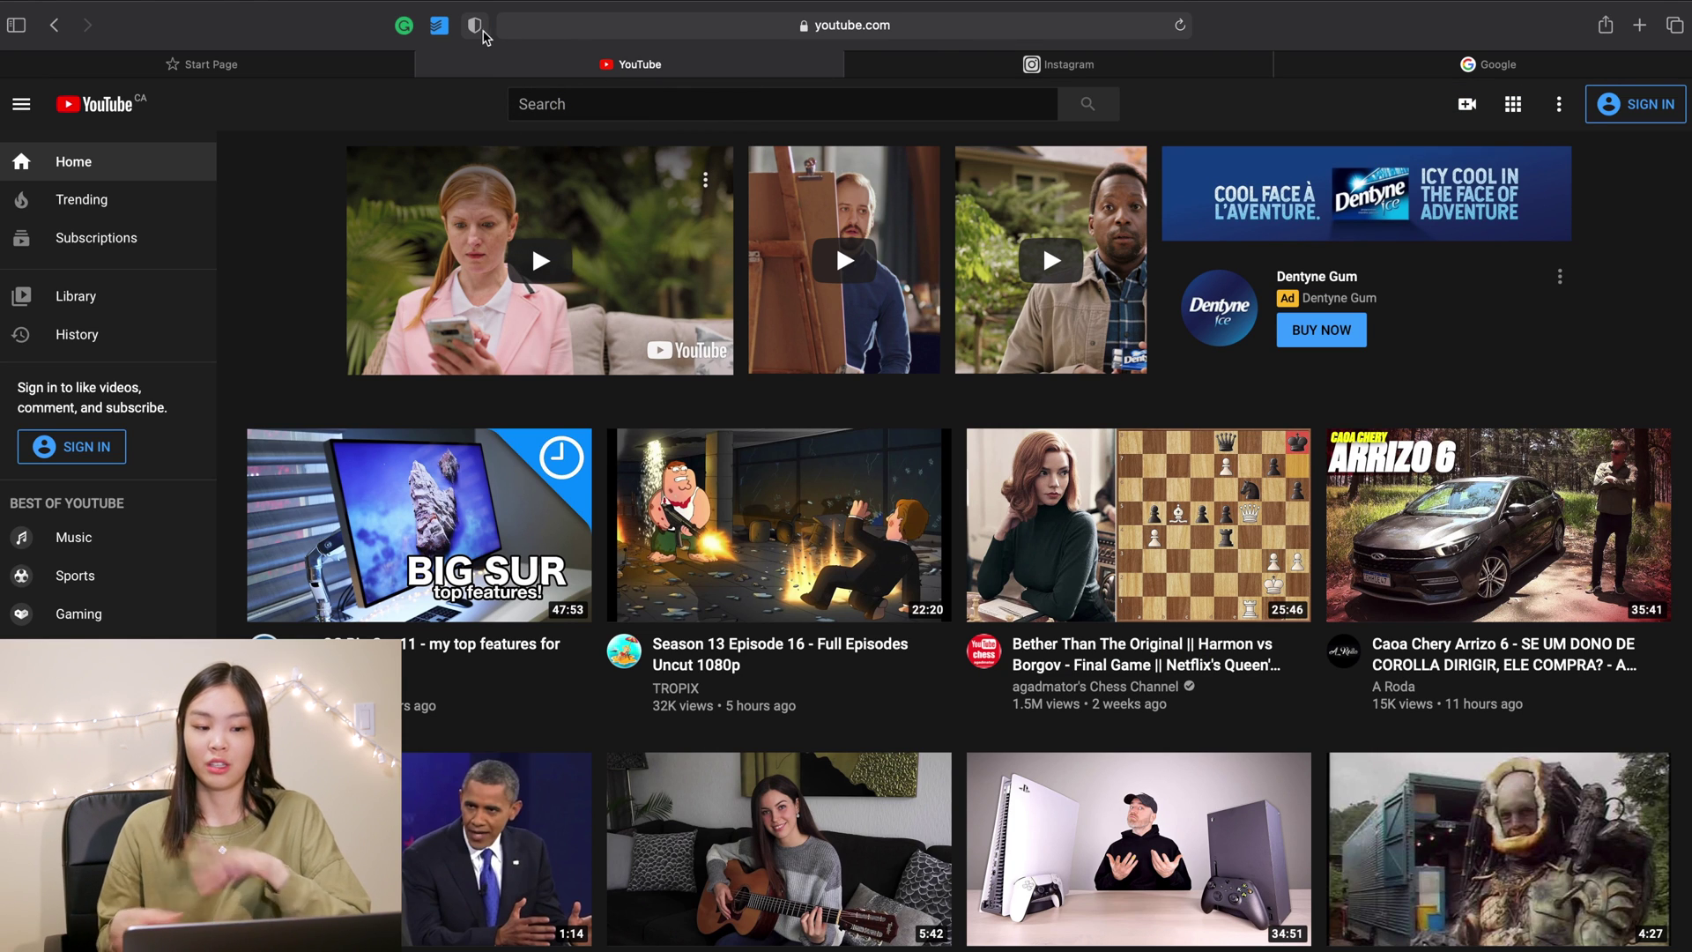
{"action": "left_click", "coordinate": [480, 34]}
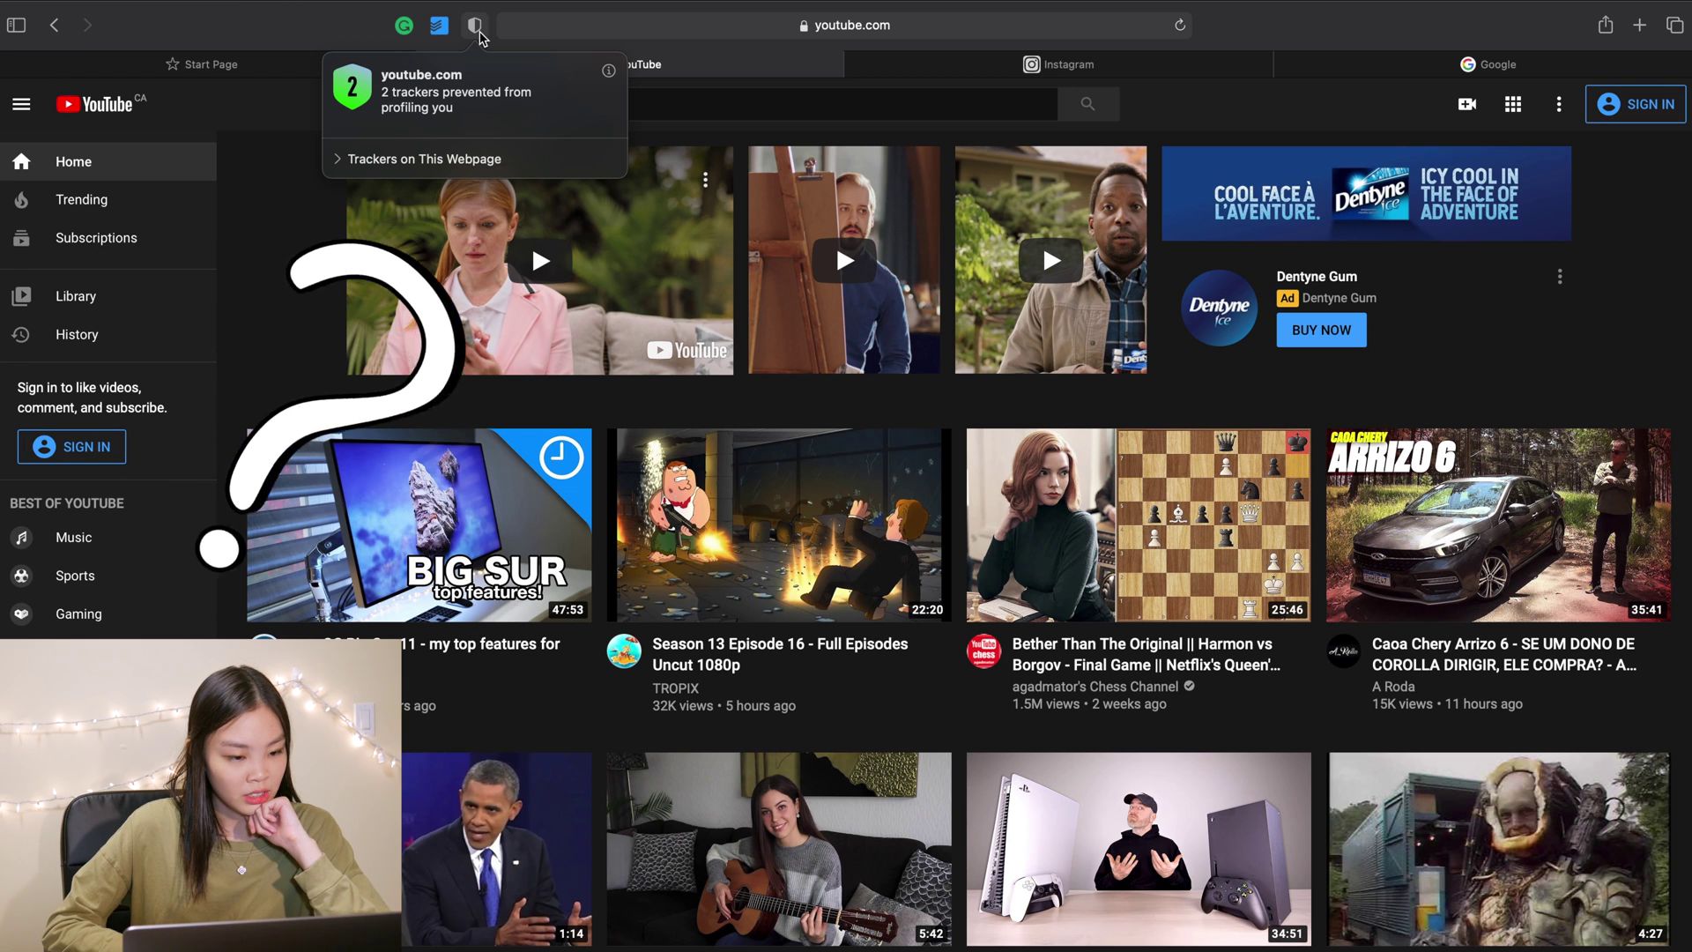
{"action": "left_click", "coordinate": [394, 163]}
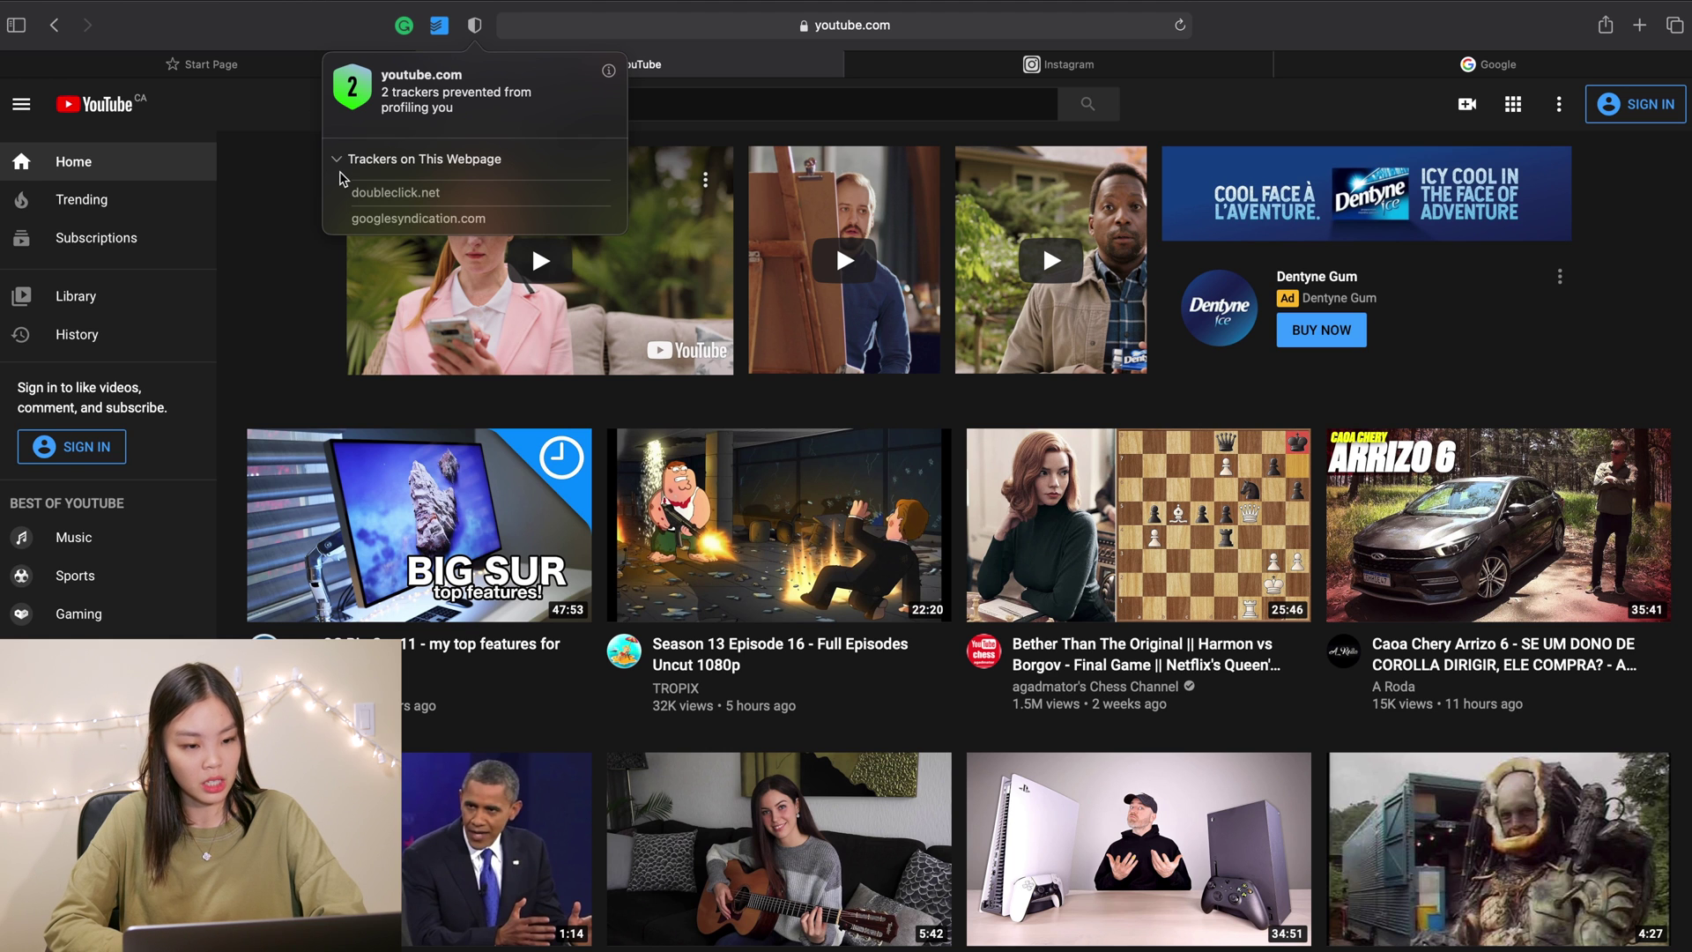
{"action": "left_click", "coordinate": [350, 163]}
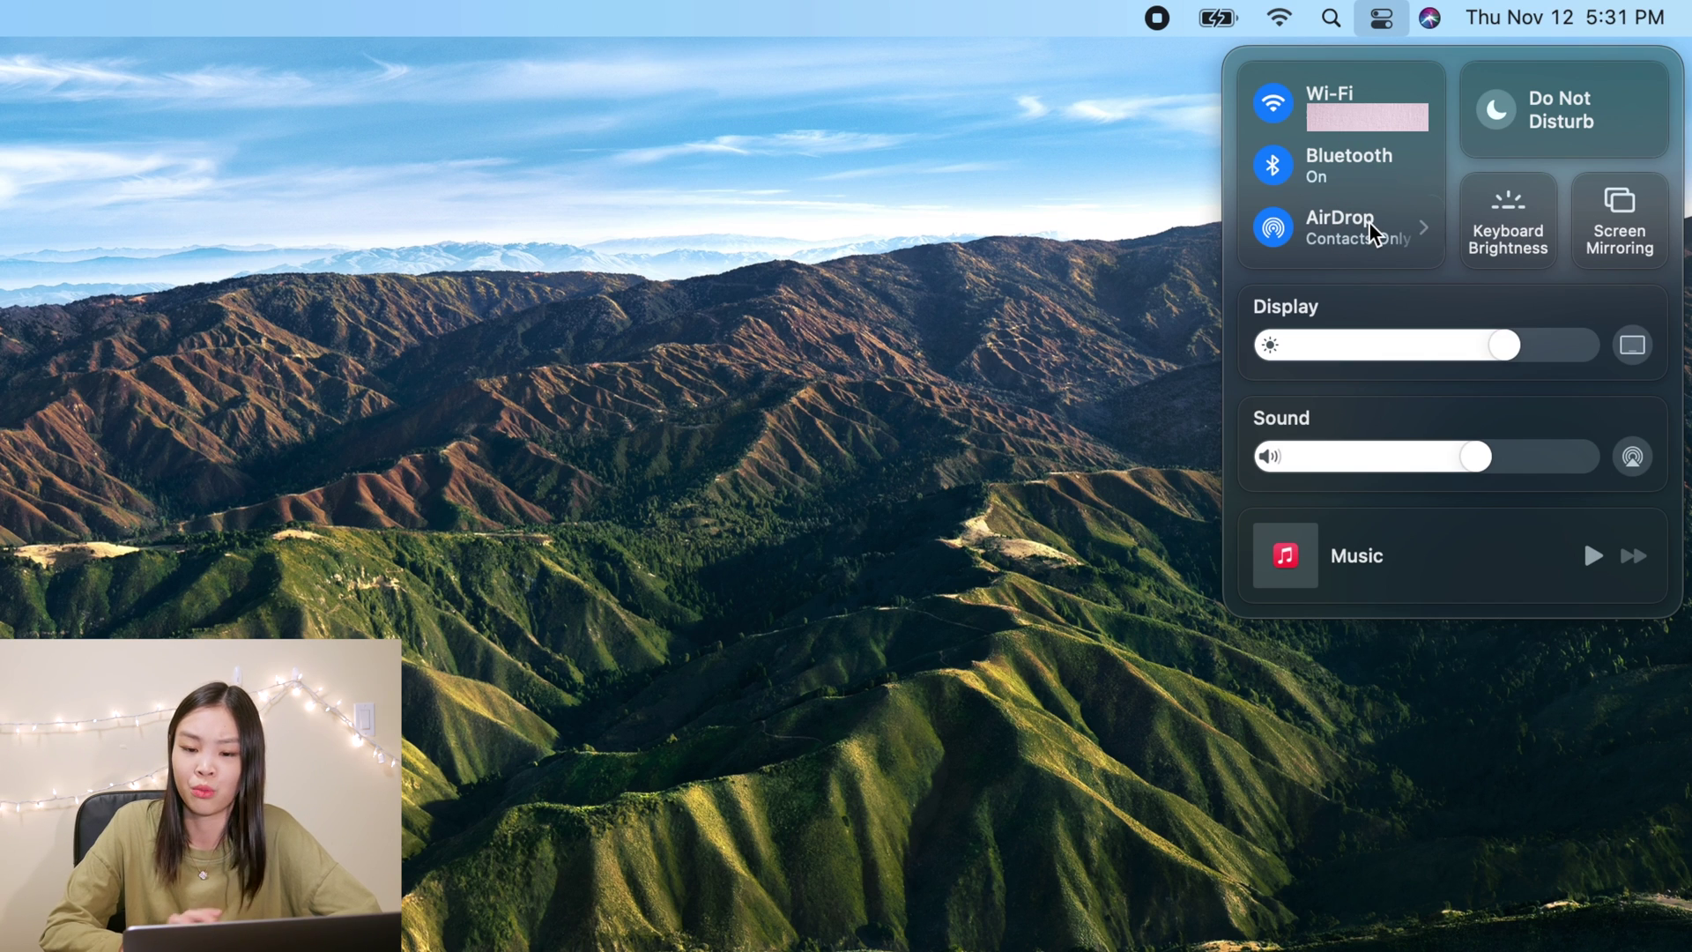
- Change the display brightness and turn up the sound volume with the Control Center sliders
{"action": "left_click_drag", "start_coordinate": [1504, 345], "coordinate": [1361, 363]}
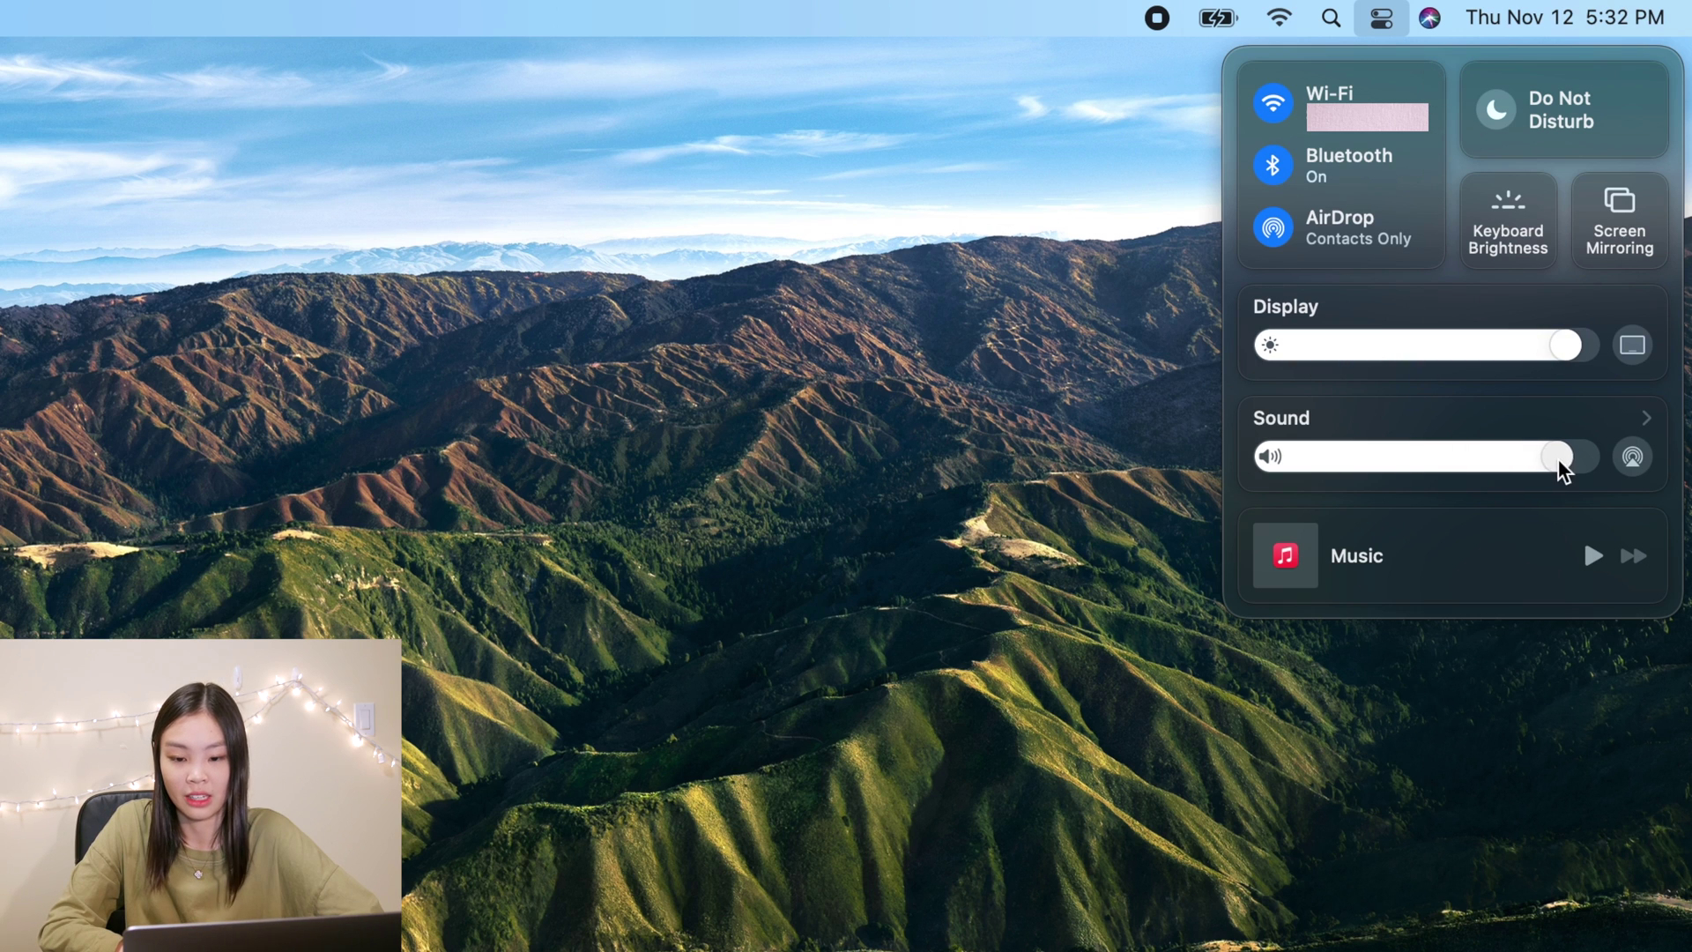
{"action": "left_click_drag", "start_coordinate": [1346, 458], "coordinate": [1446, 476]}
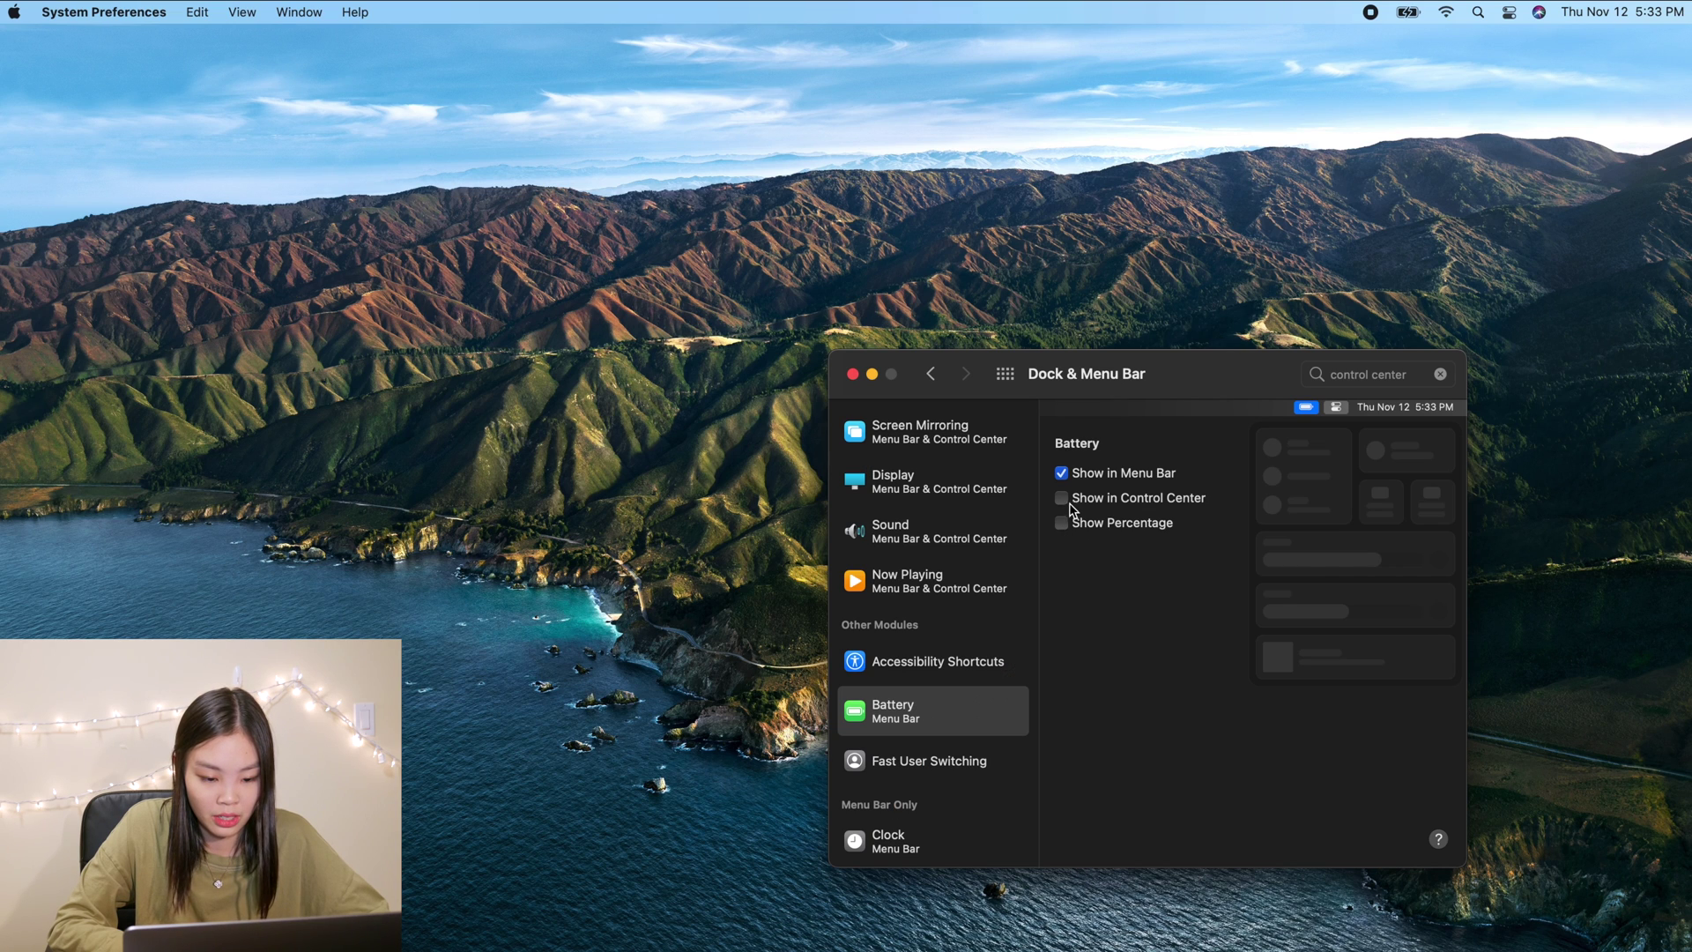
- Turn on battery Show Percentage, then view the Accessibility Shortcuts and Fast User Switching options
{"action": "left_click", "coordinate": [1063, 525]}
{"action": "scroll", "coordinate": [944, 652], "scroll_direction": "down", "scroll_amount": 3}
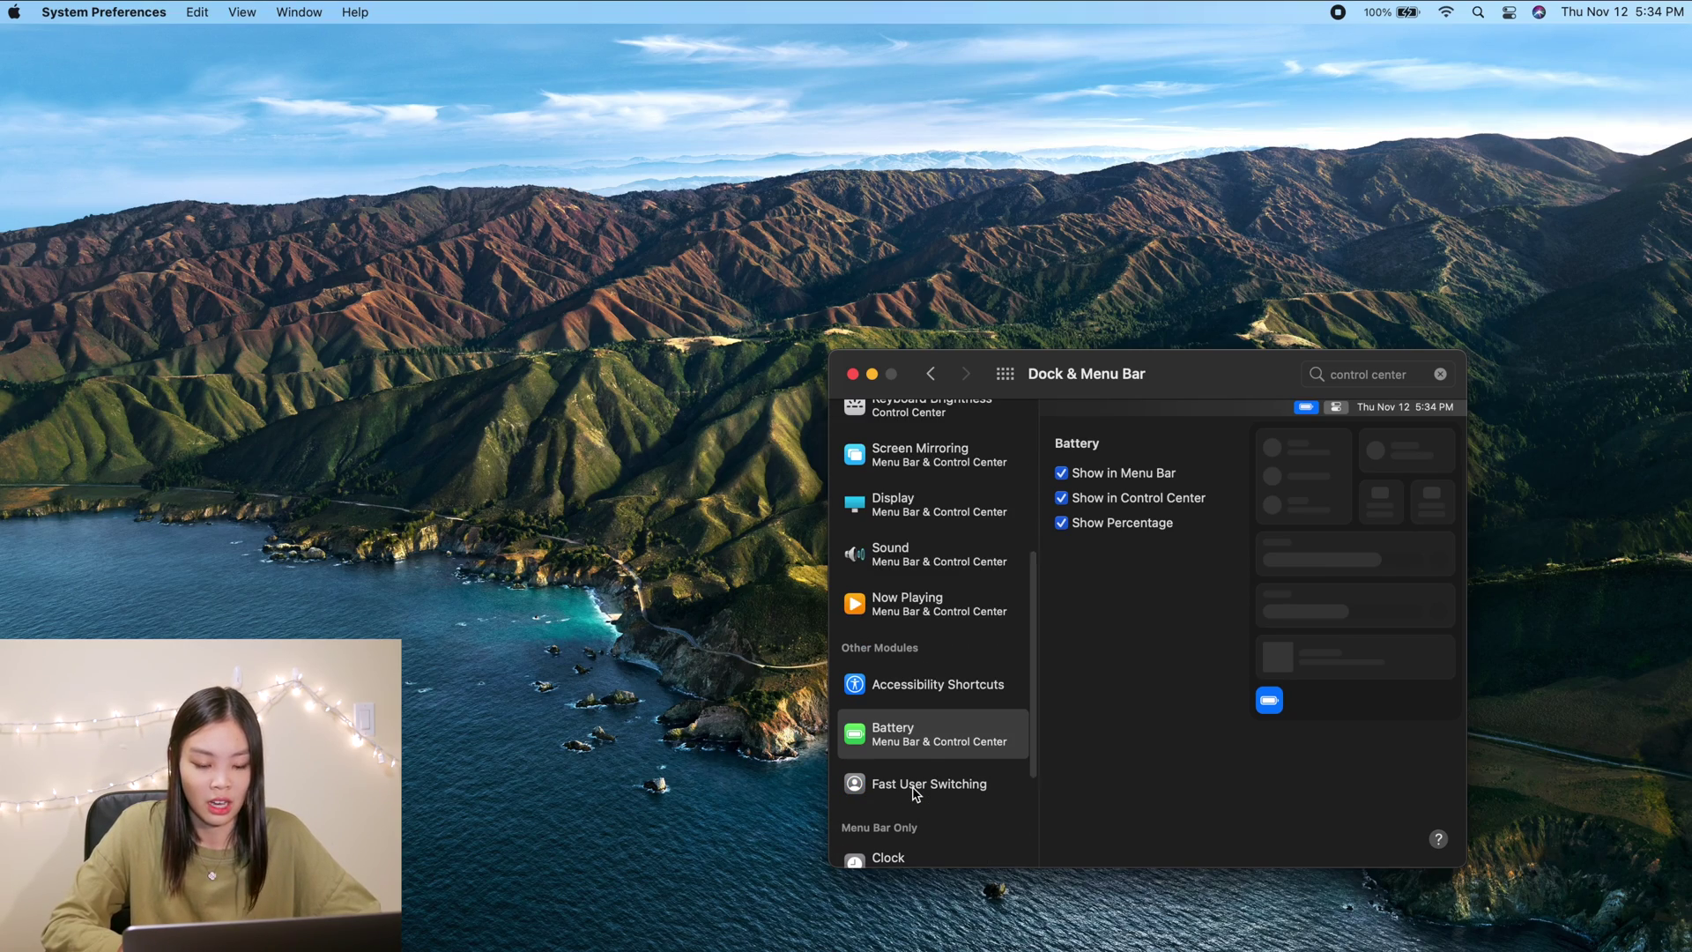
{"action": "scroll", "coordinate": [915, 794], "scroll_direction": "down", "scroll_amount": 1}
{"action": "left_click", "coordinate": [927, 659]}
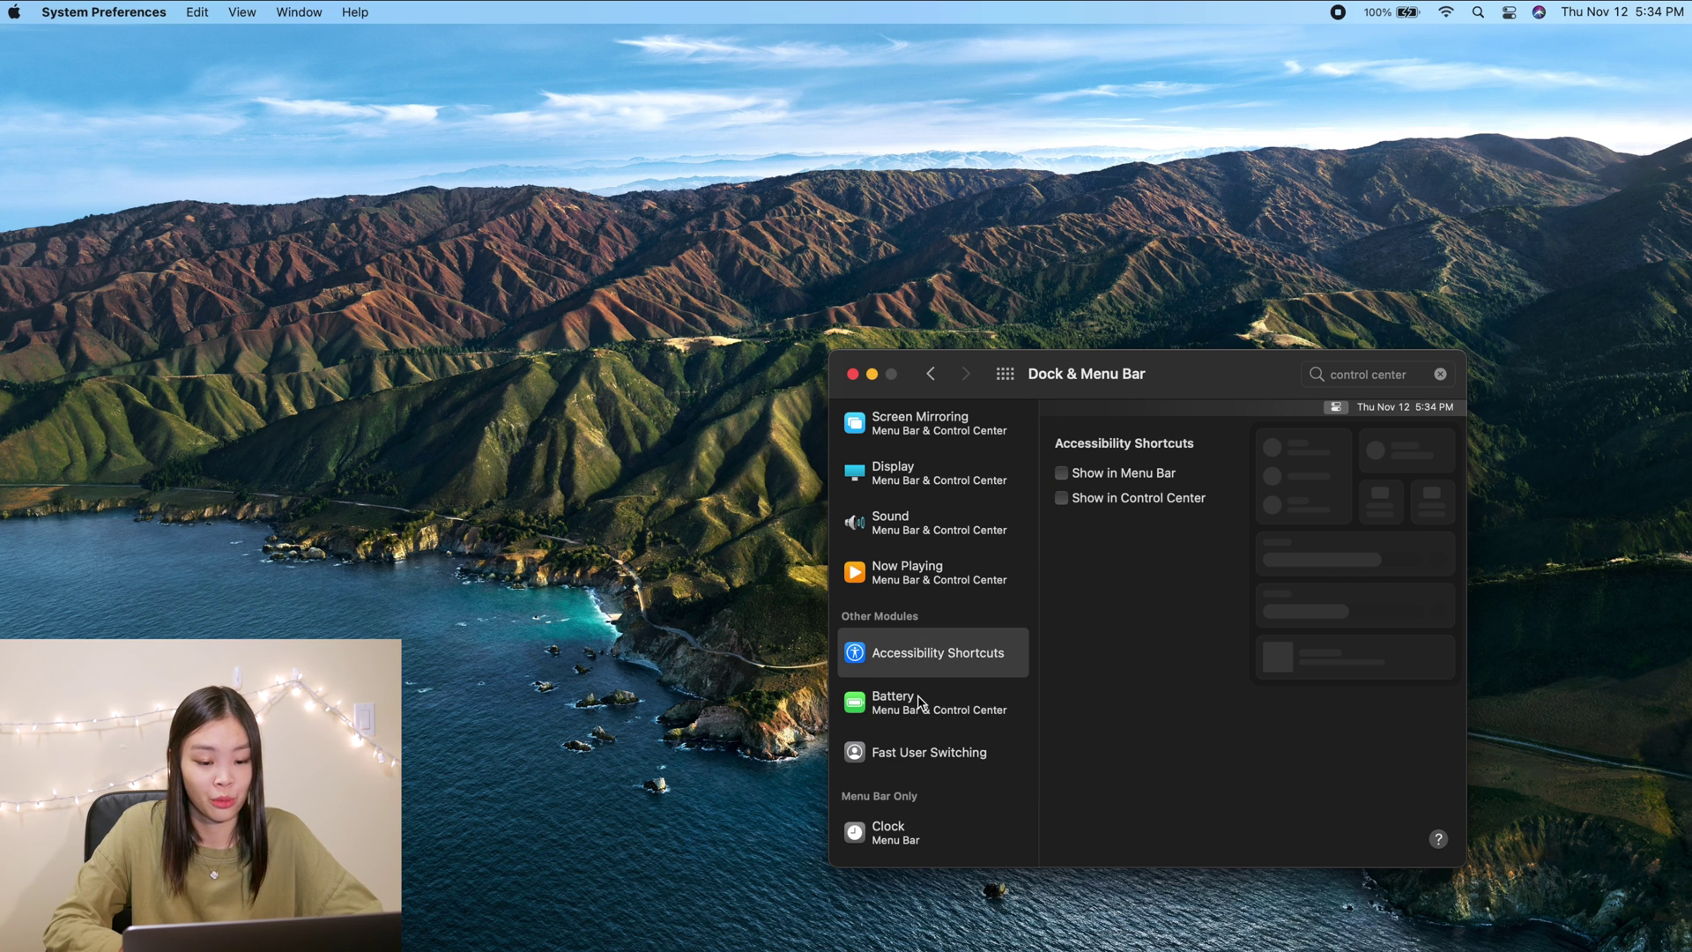
{"action": "left_click", "coordinate": [920, 703]}
{"action": "left_click", "coordinate": [917, 752]}
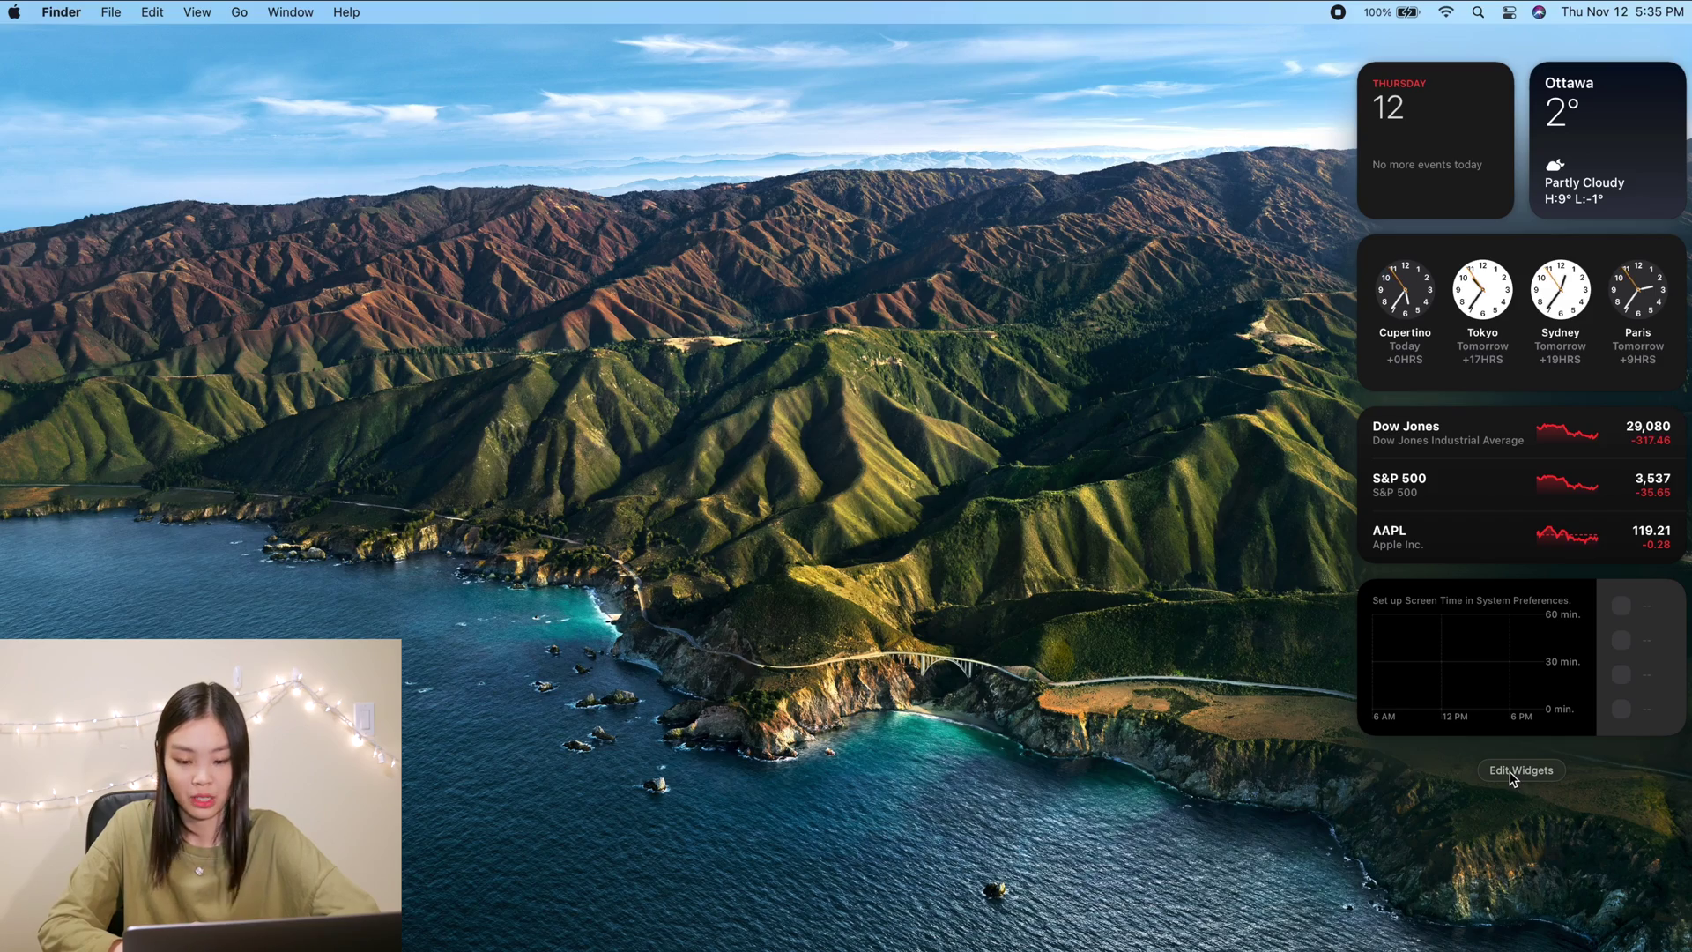
- Move World Clock to the top, put Weather beside Calendar, and remove the Stocks widget
{"action": "left_click", "coordinate": [1513, 770]}
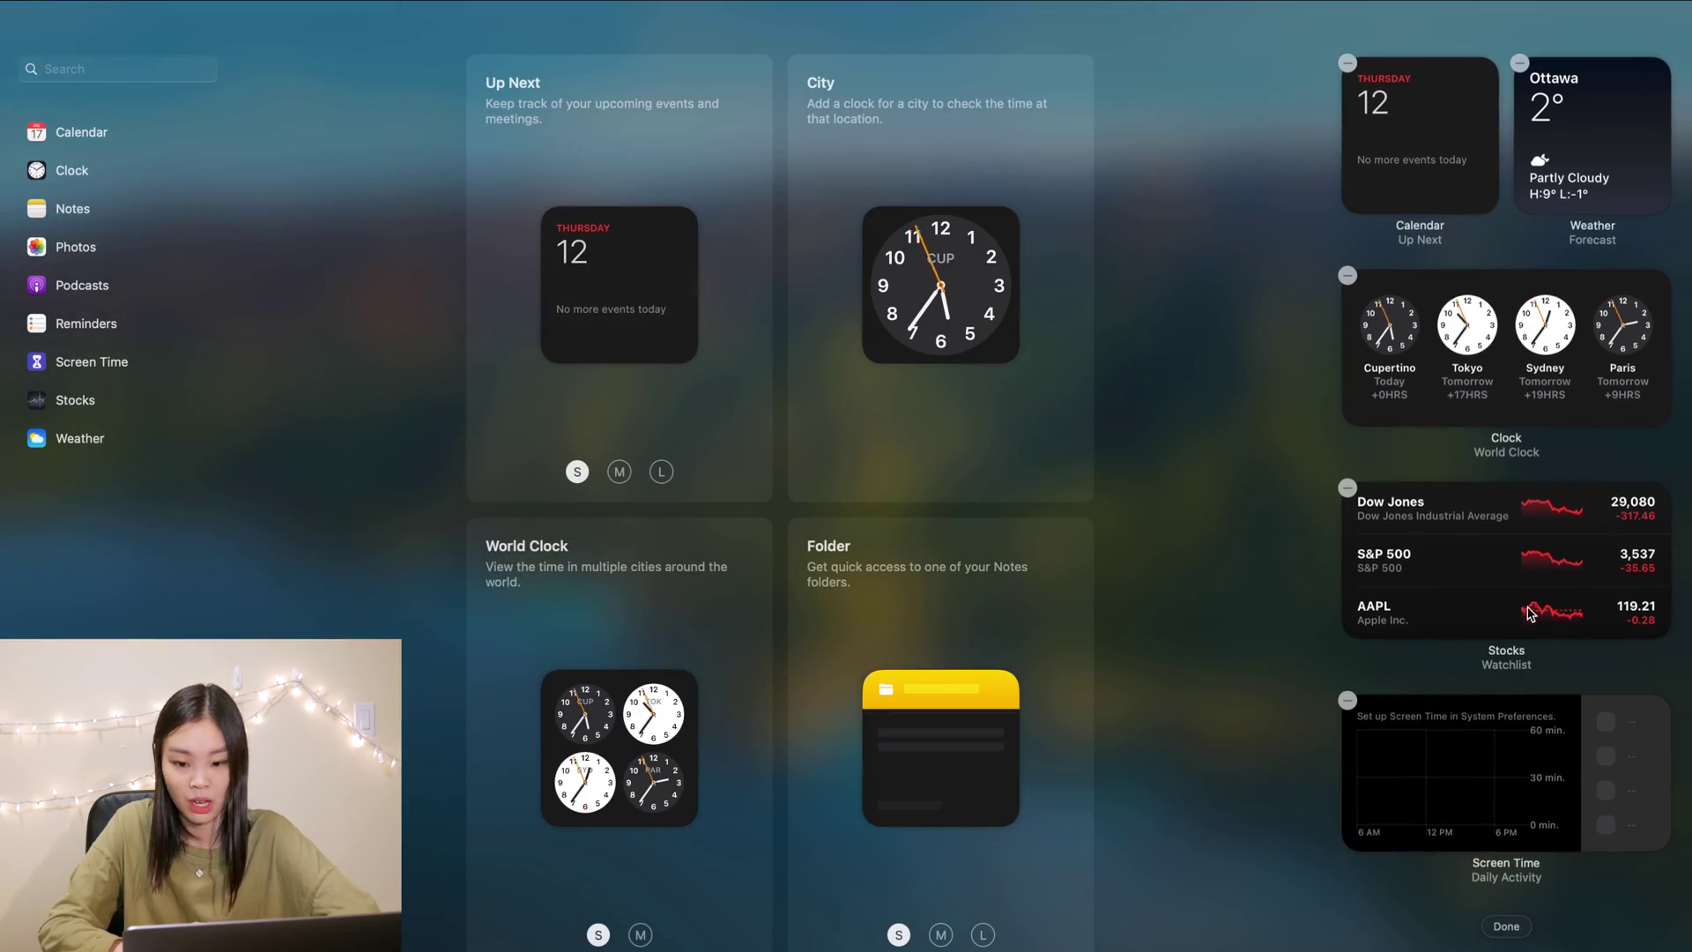
{"action": "scroll", "coordinate": [960, 568], "scroll_direction": "down", "scroll_amount": 2}
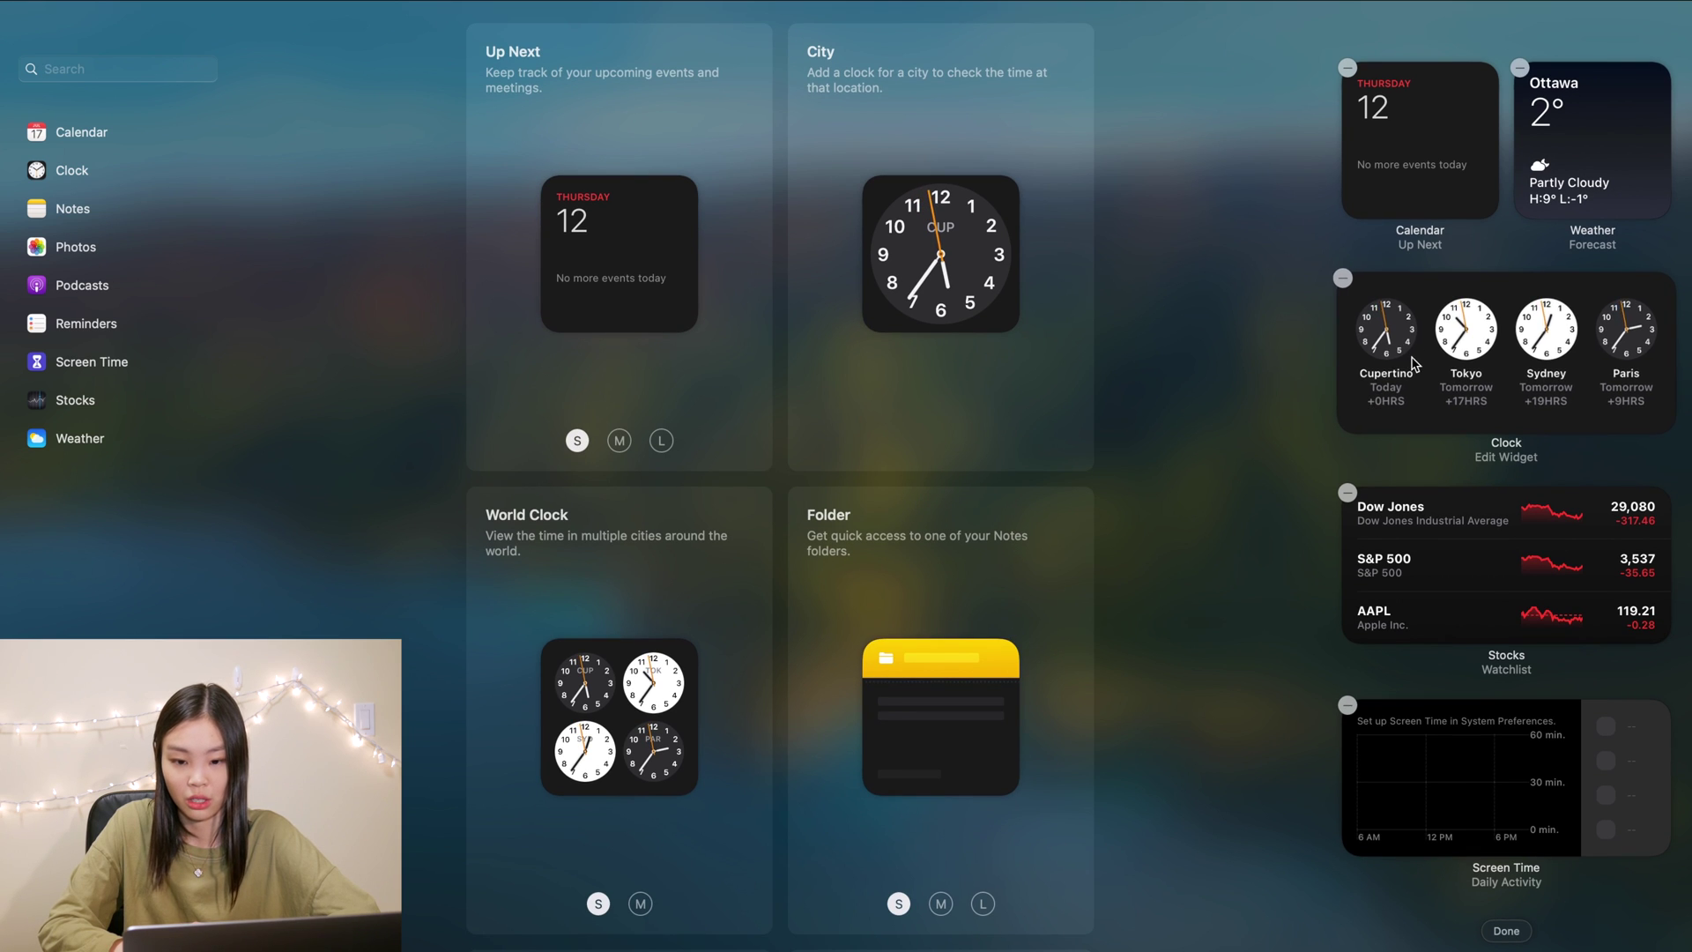
{"action": "left_click_drag", "start_coordinate": [1415, 357], "coordinate": [1414, 111]}
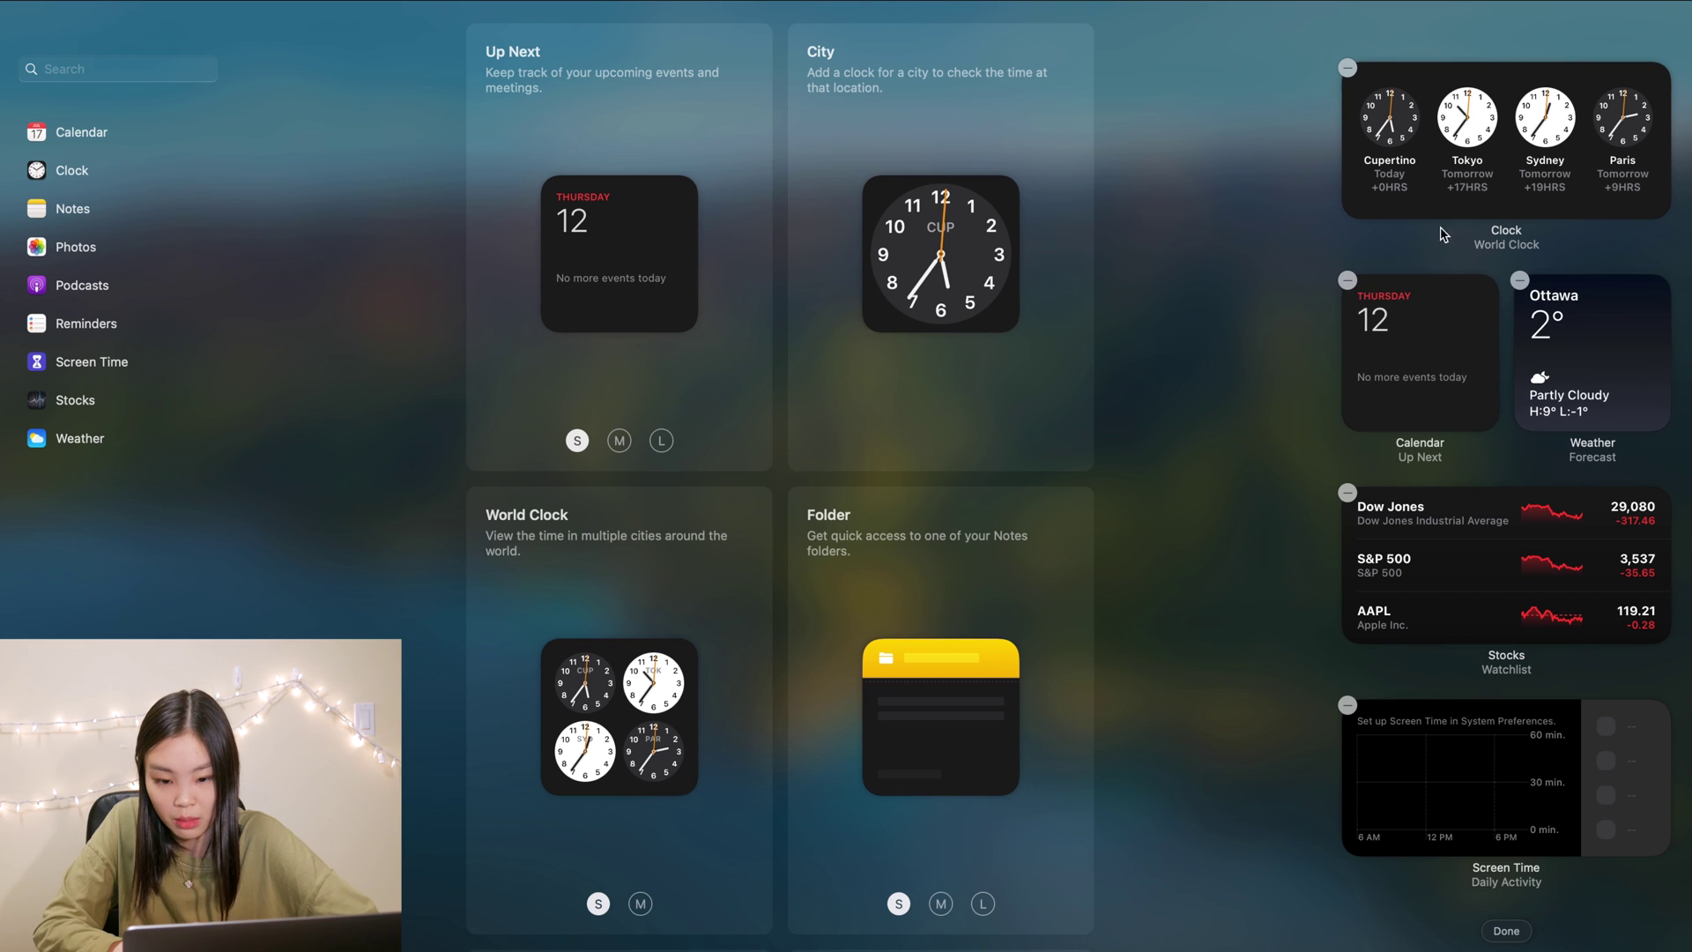
{"action": "left_click_drag", "start_coordinate": [1486, 383], "coordinate": [1341, 398]}
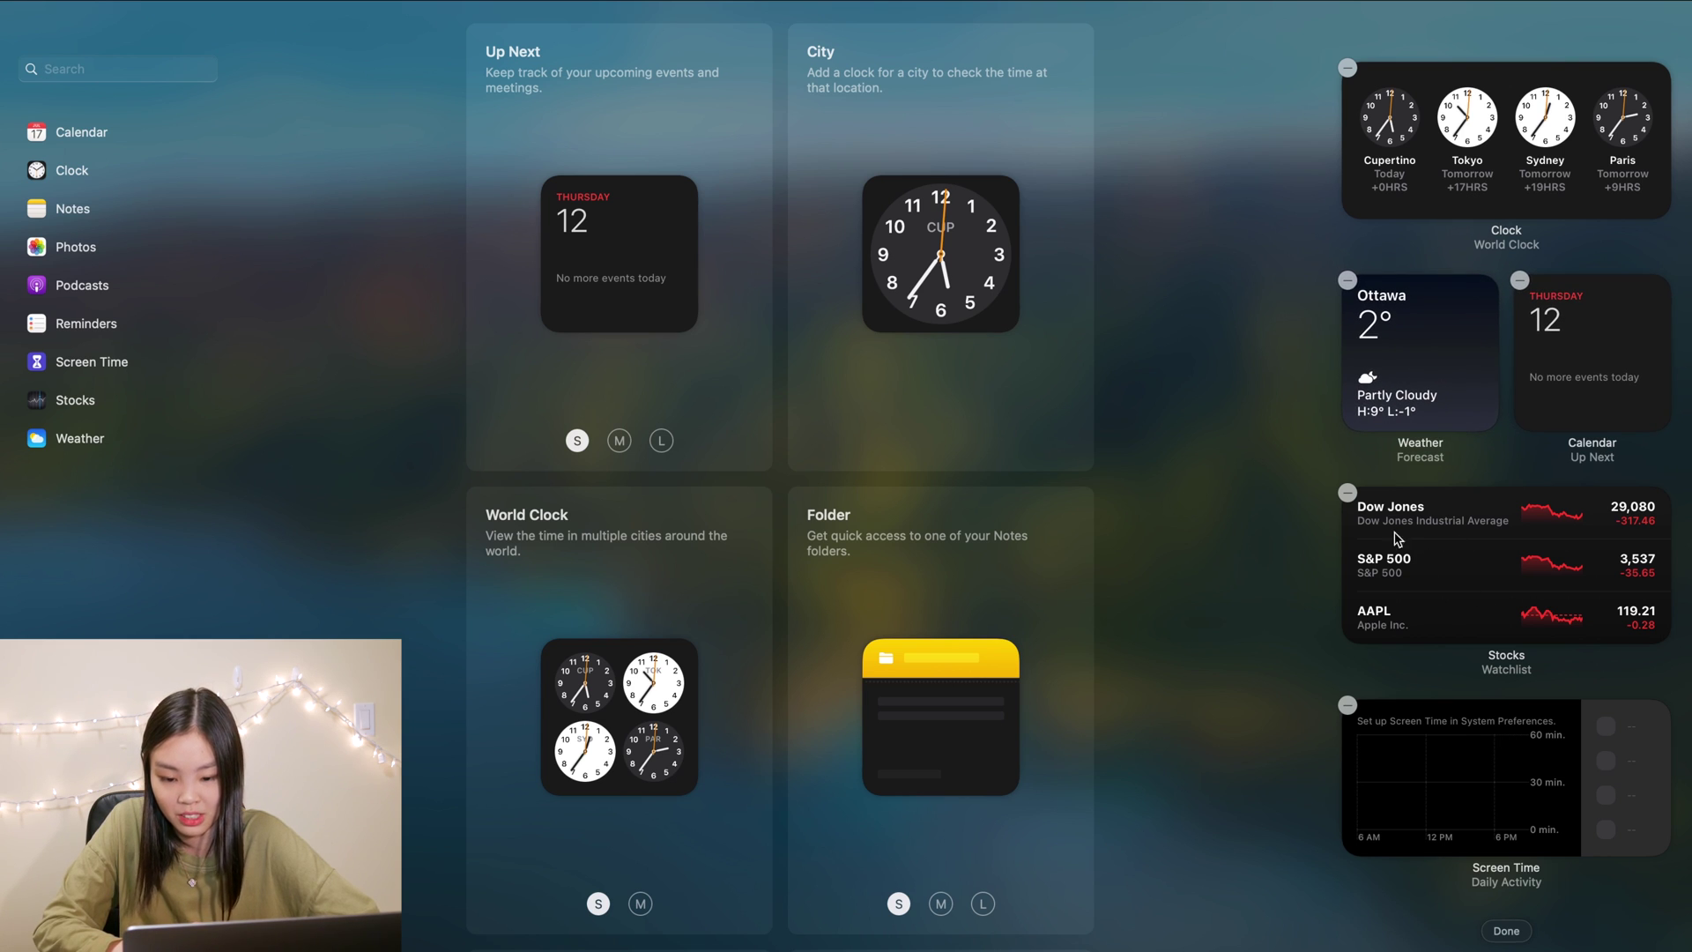
{"action": "left_click", "coordinate": [1350, 496]}
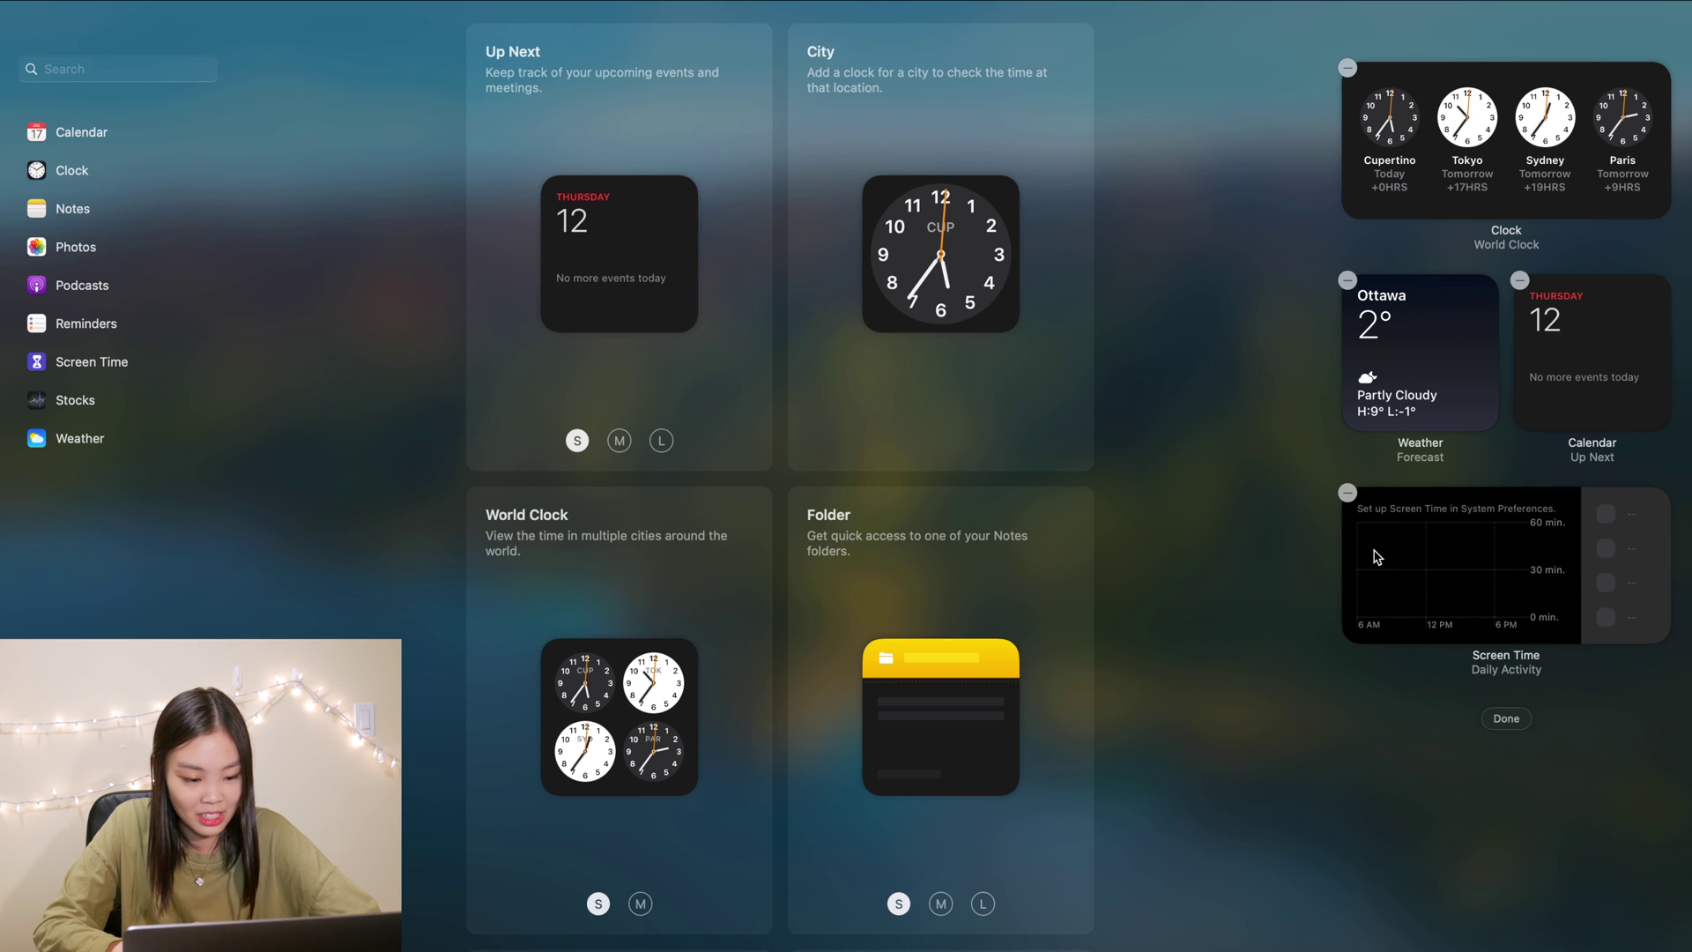
- Scroll through the widget gallery to browse the available widgets
{"action": "scroll", "coordinate": [982, 631], "scroll_direction": "down", "scroll_amount": 5}
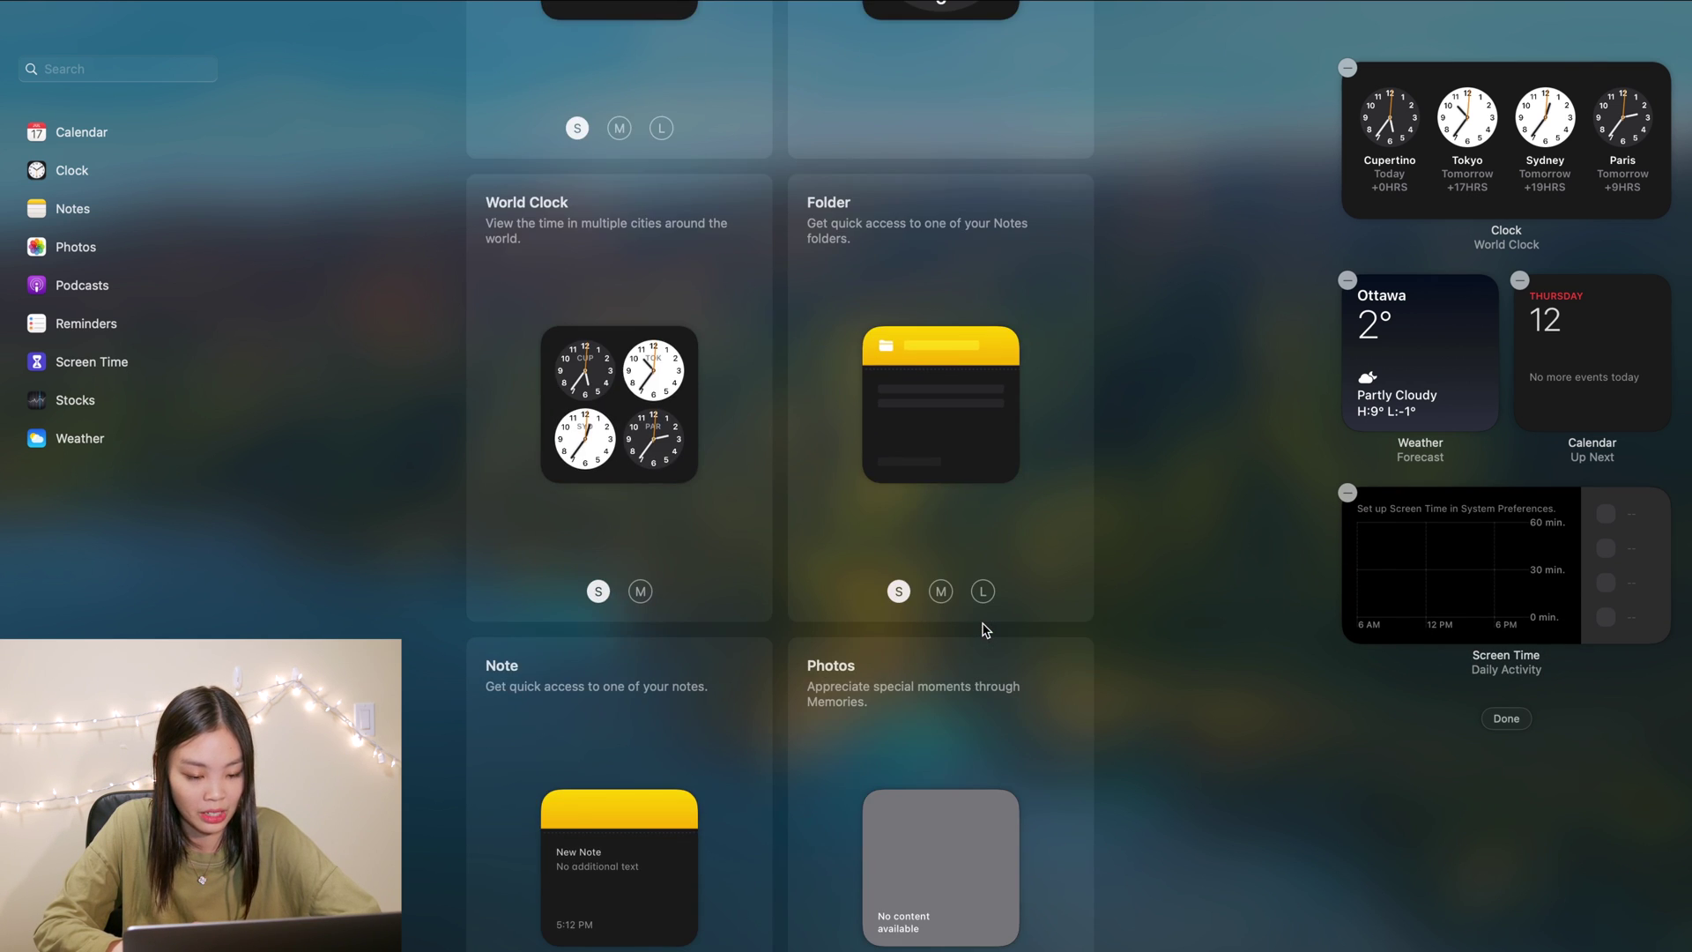
{"action": "scroll", "coordinate": [990, 631], "scroll_direction": "up", "scroll_amount": 6}
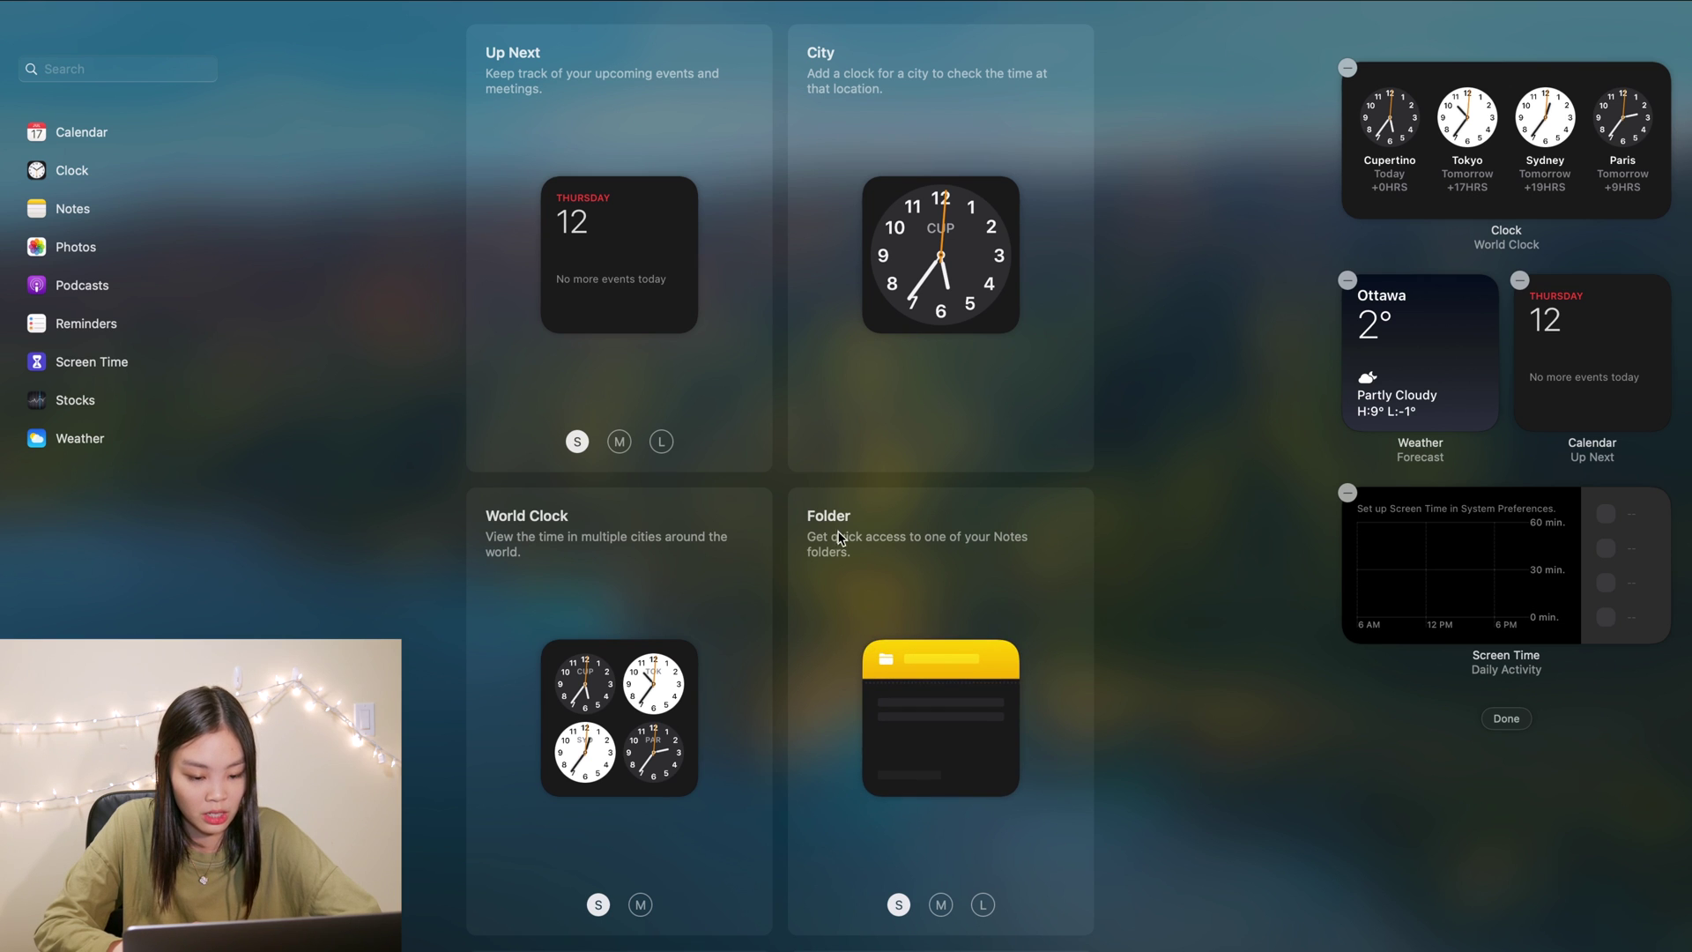
{"action": "scroll", "coordinate": [938, 725], "scroll_direction": "down", "scroll_amount": 5}
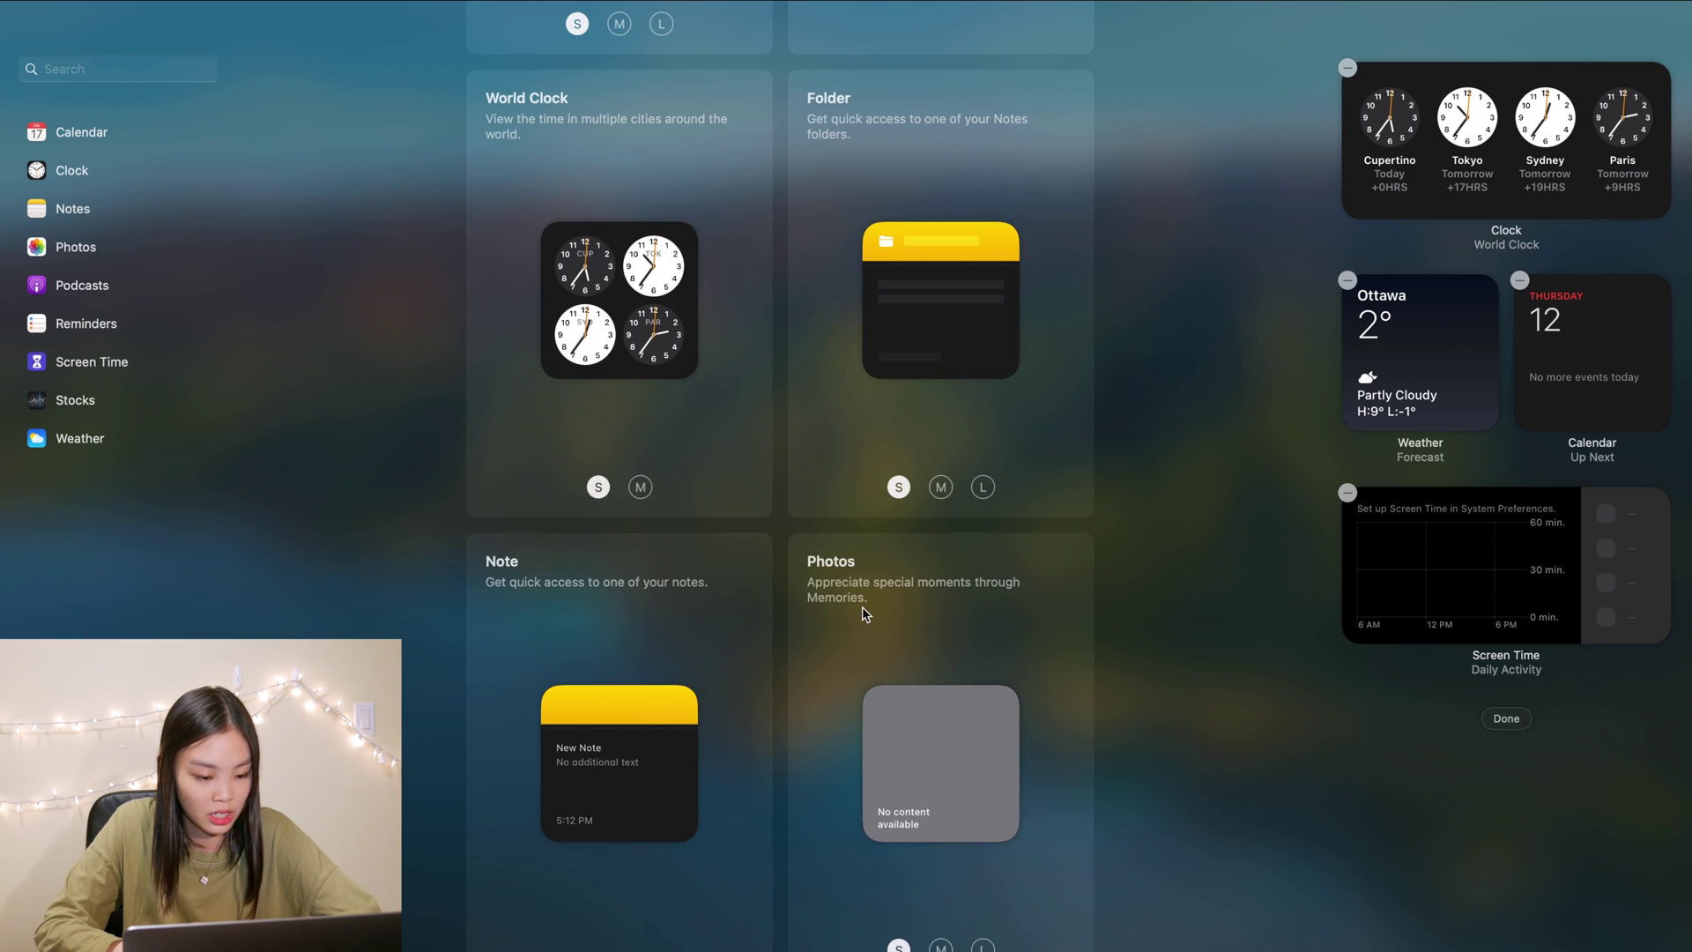
{"action": "scroll", "coordinate": [749, 529], "scroll_direction": "down", "scroll_amount": 2}
{"action": "scroll", "coordinate": [571, 518], "scroll_direction": "down", "scroll_amount": 5}
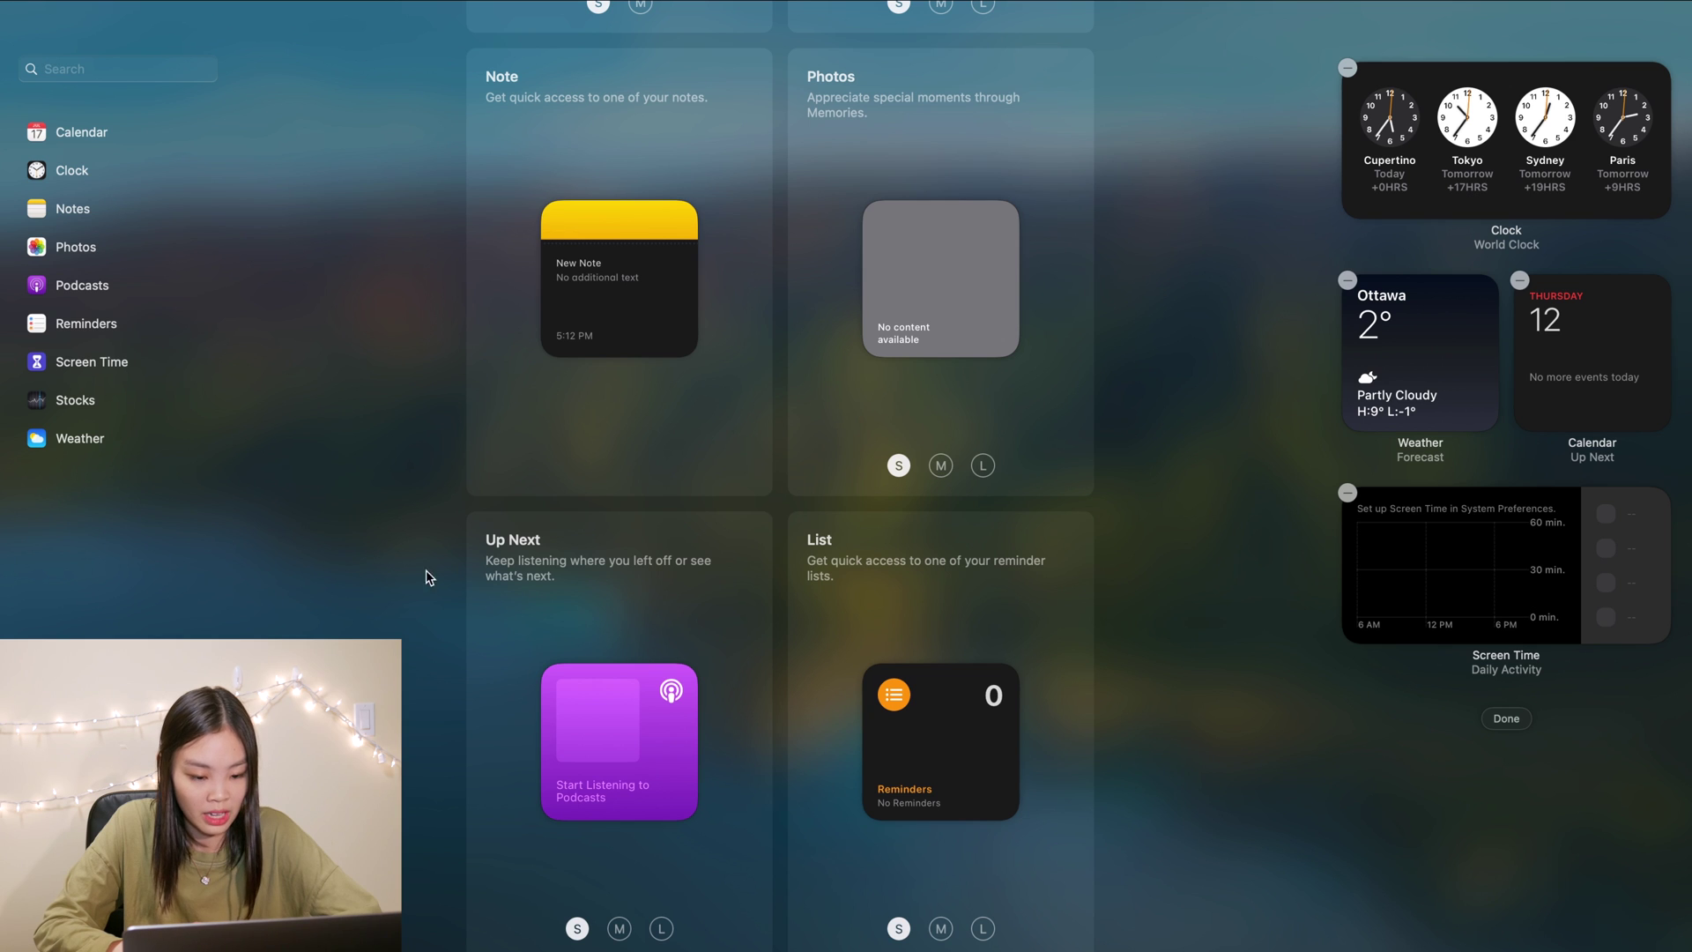
{"action": "scroll", "coordinate": [617, 821], "scroll_direction": "down", "scroll_amount": 2}
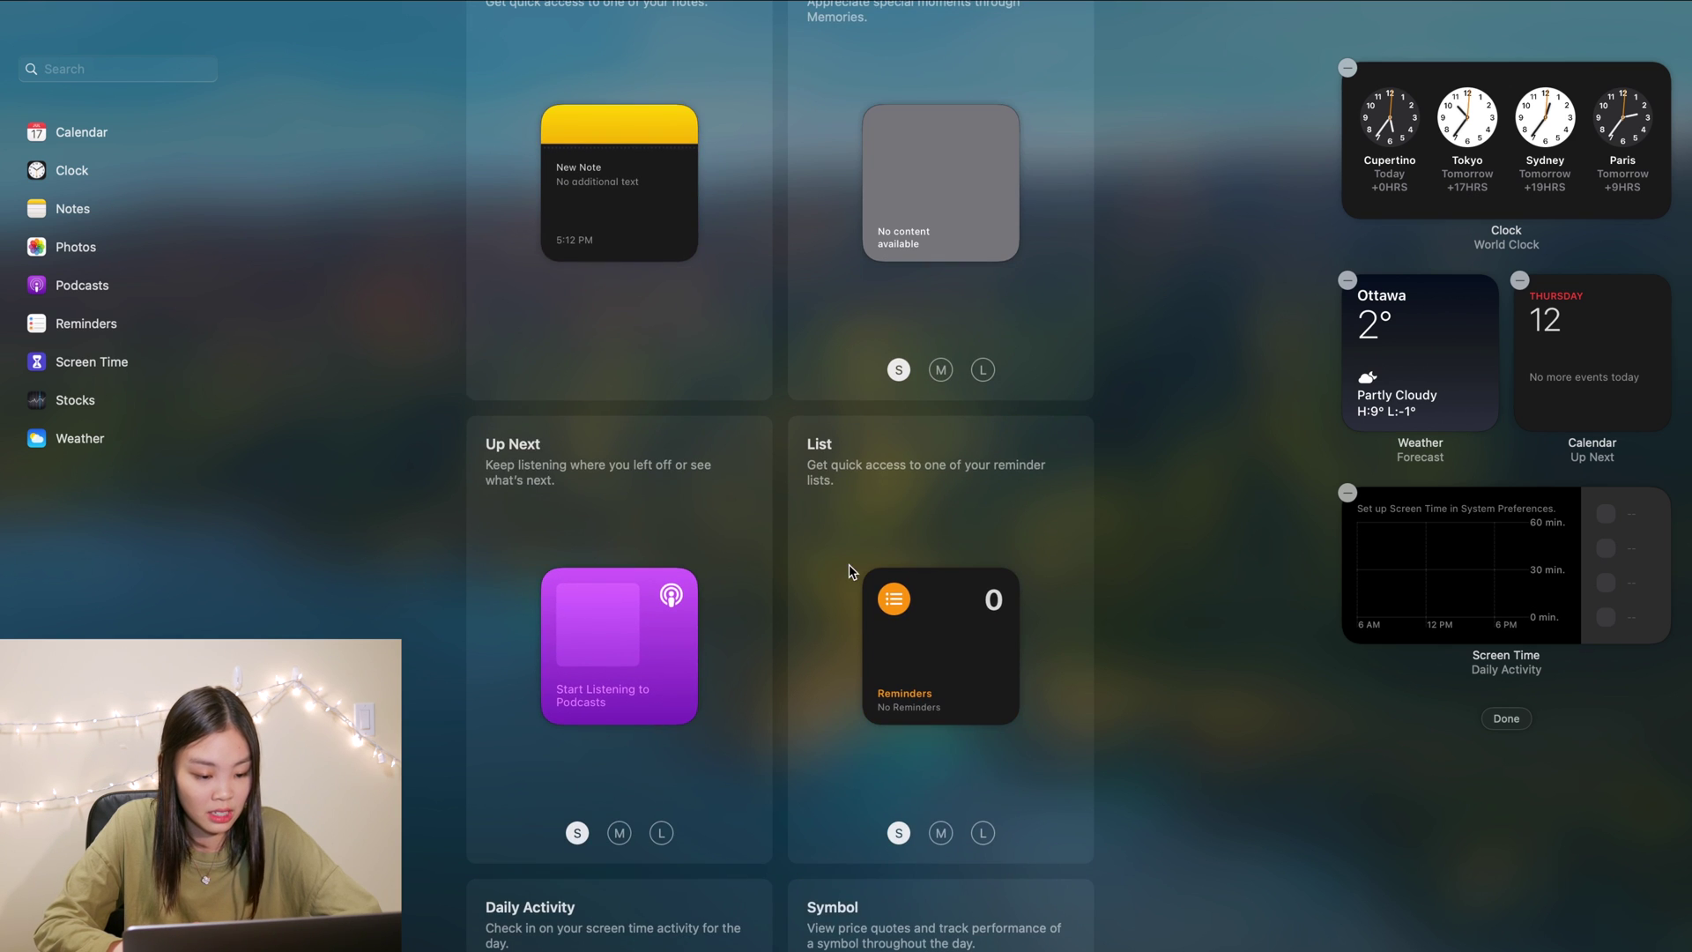
{"action": "scroll", "coordinate": [861, 643], "scroll_direction": "down", "scroll_amount": 8}
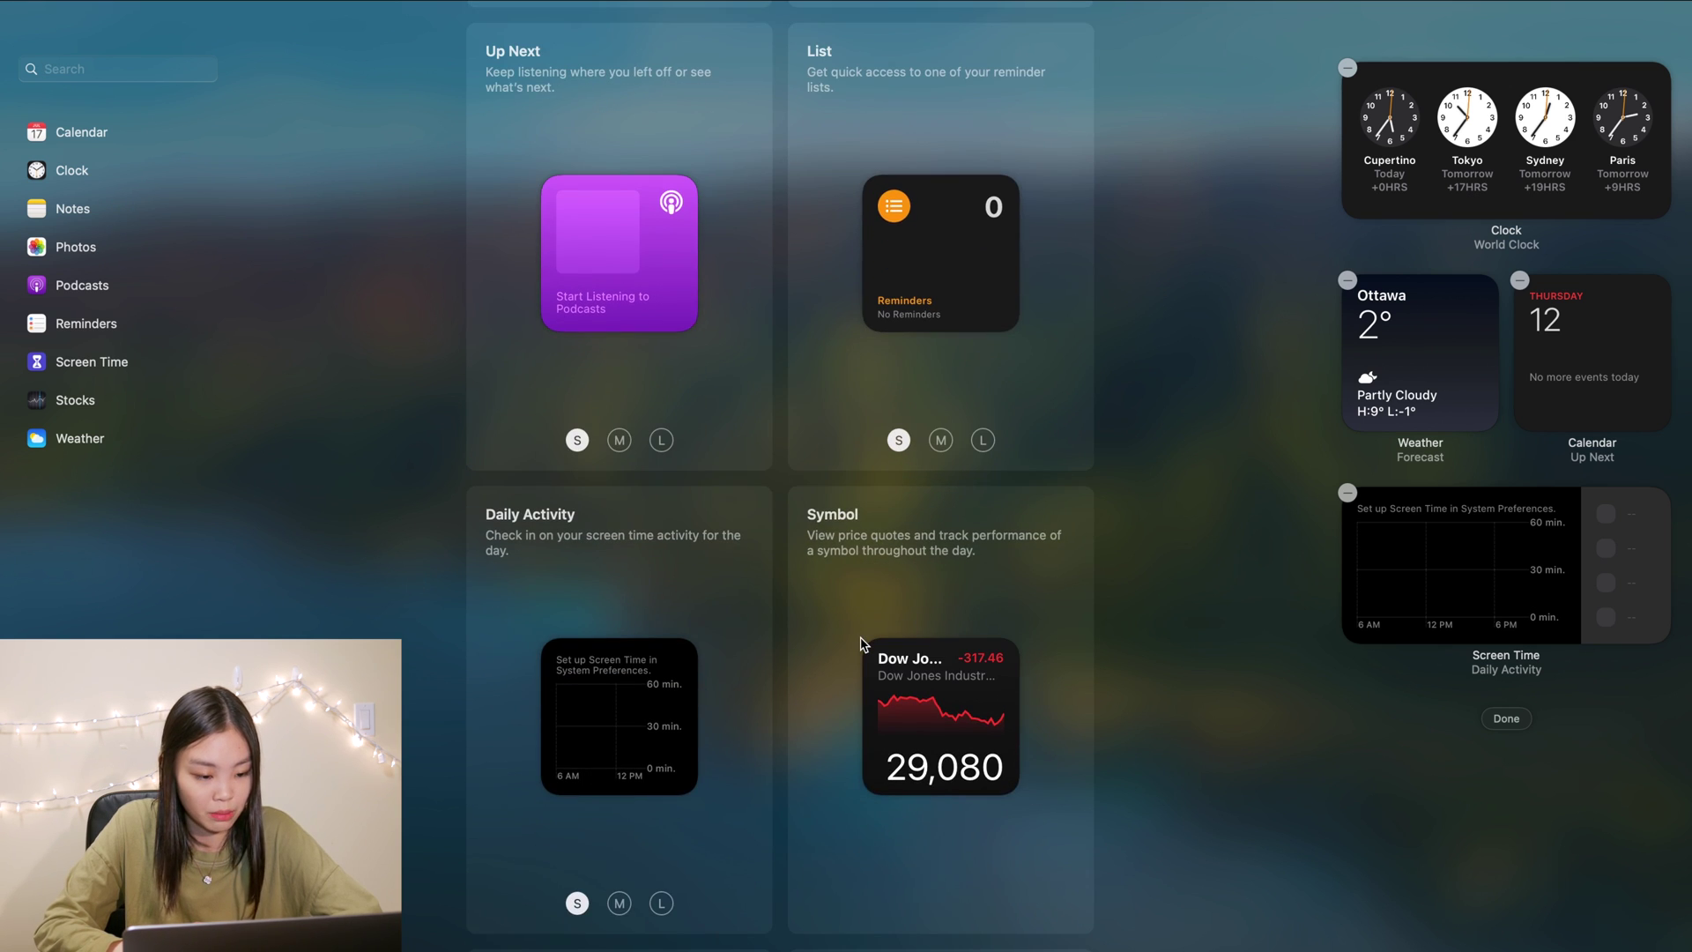
{"action": "scroll", "coordinate": [861, 642], "scroll_direction": "down", "scroll_amount": 7}
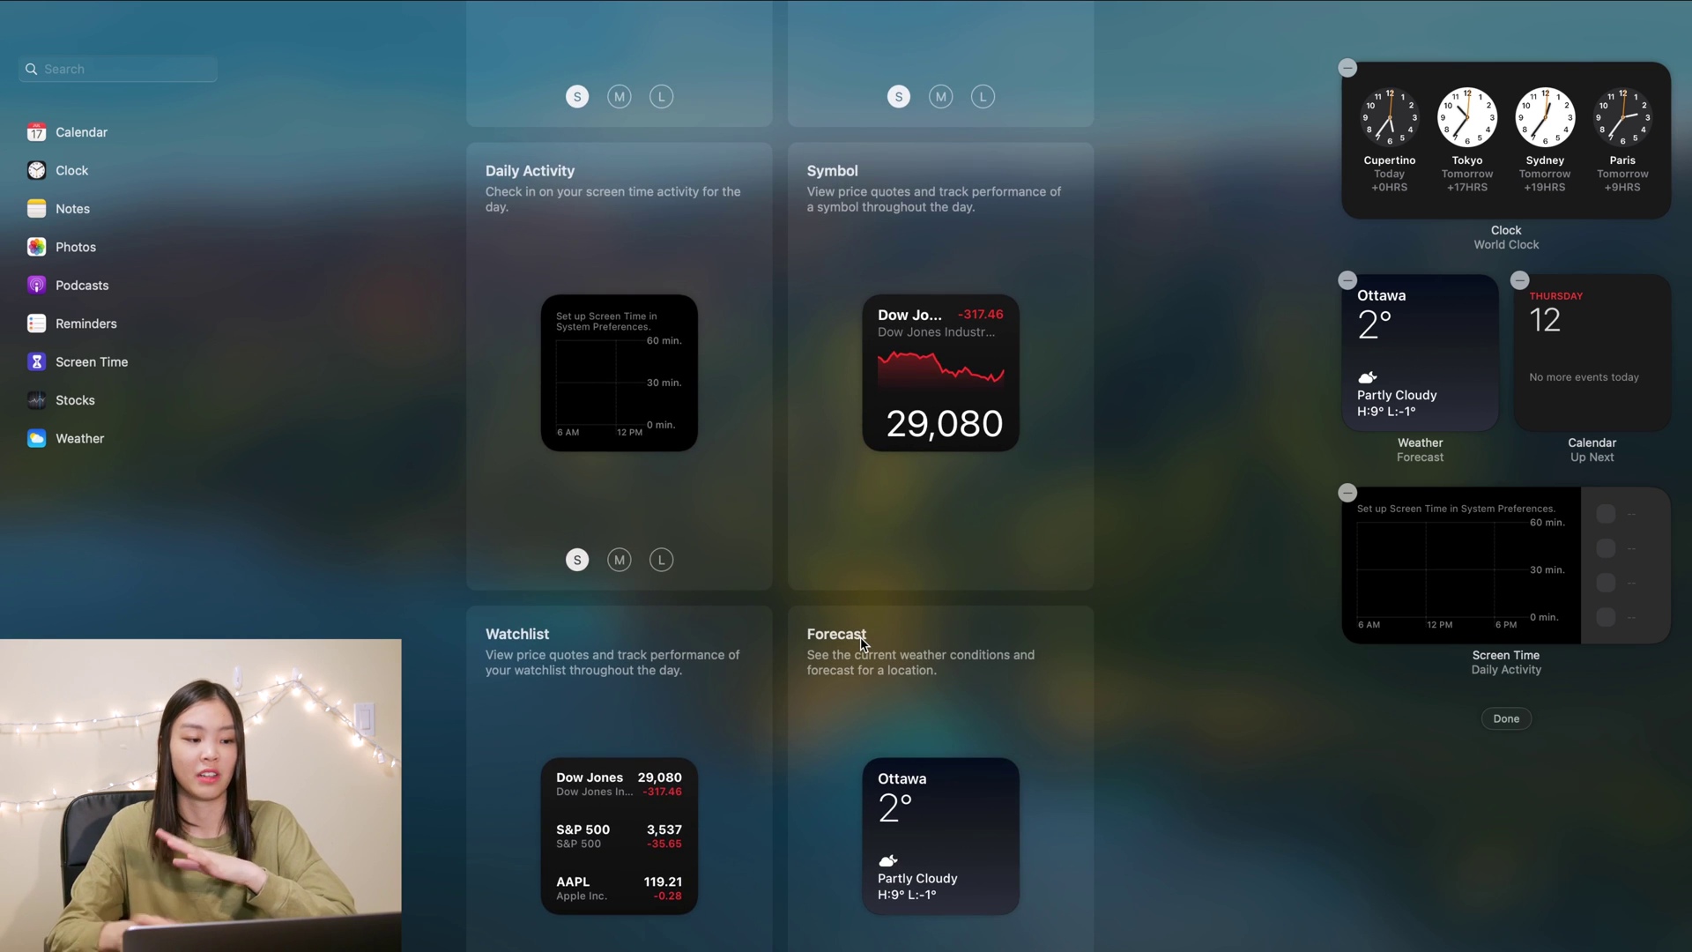
{"action": "scroll", "coordinate": [861, 642], "scroll_direction": "up", "scroll_amount": 10}
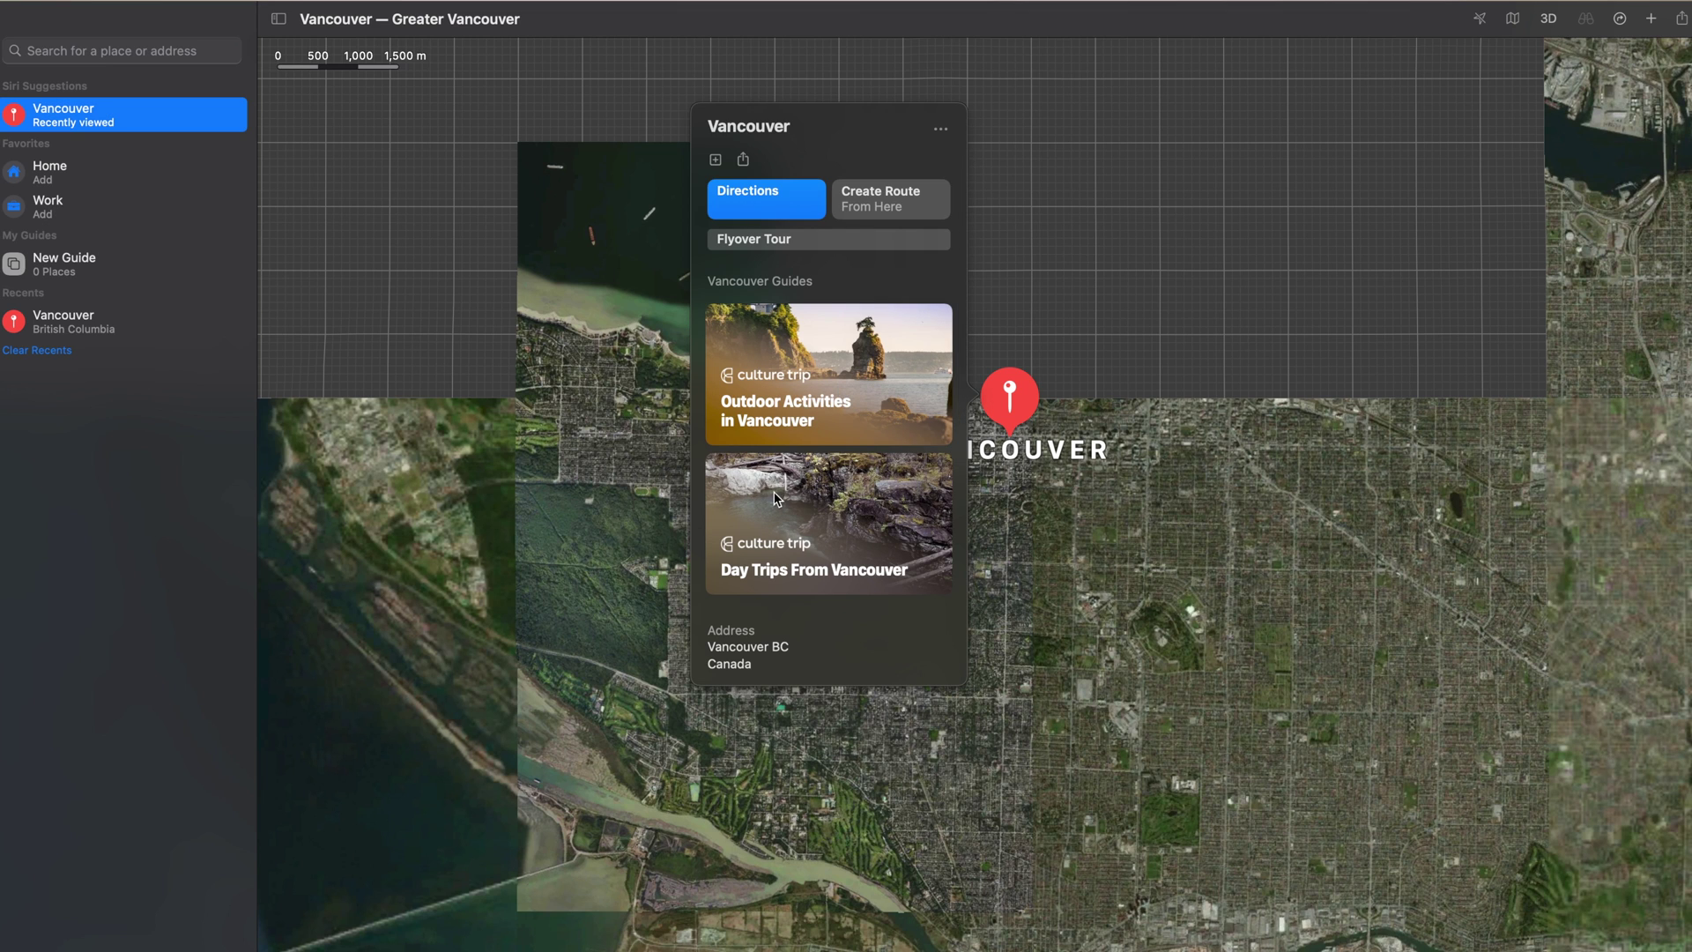
- Open the Culture Trip guide 'Outdoor Activities in Vancouver' from the Vancouver place card
{"action": "scroll", "coordinate": [818, 438], "scroll_direction": "down", "scroll_amount": 10}
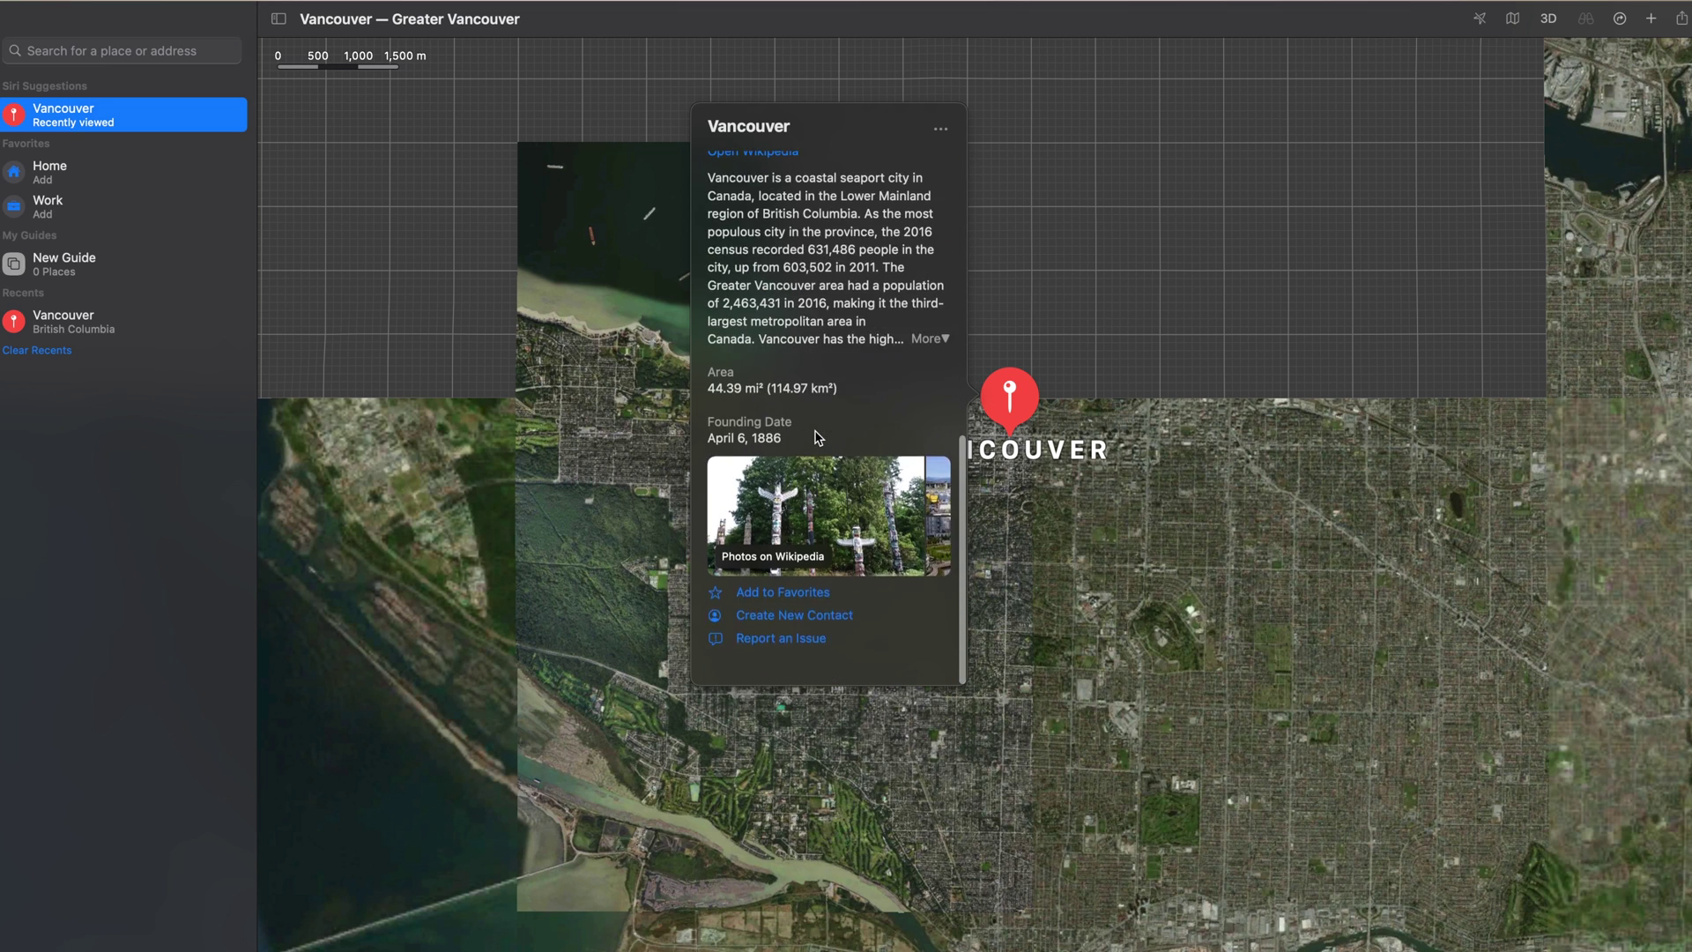
{"action": "scroll", "coordinate": [818, 438], "scroll_direction": "up", "scroll_amount": 8}
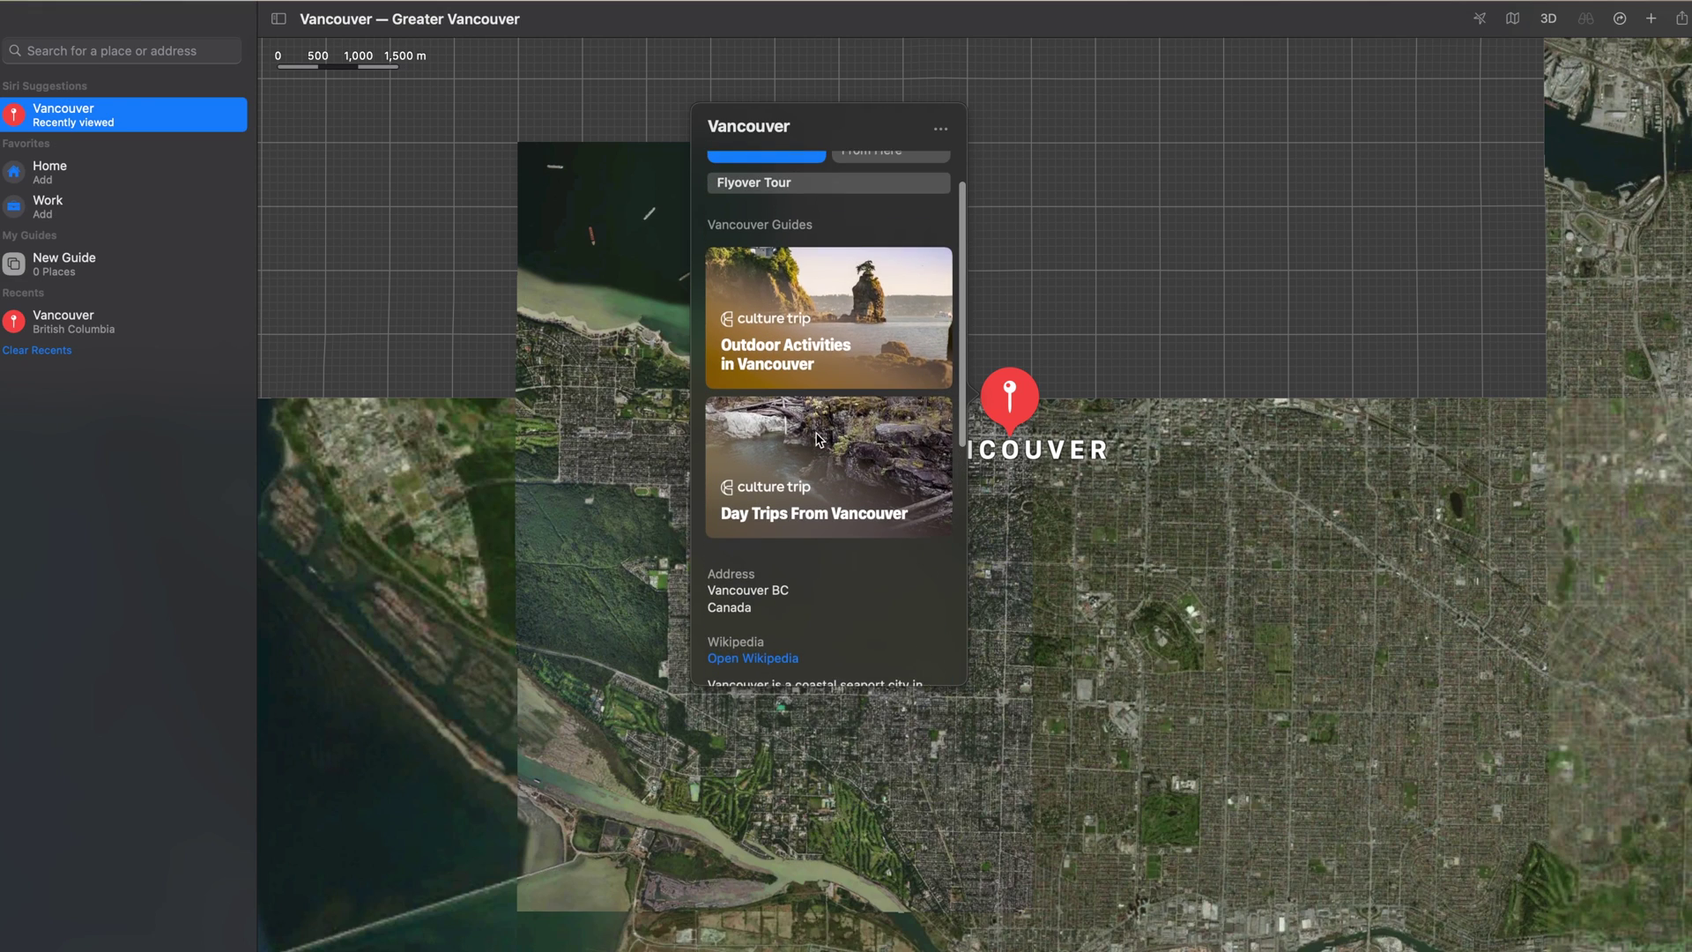
{"action": "left_click", "coordinate": [814, 353]}
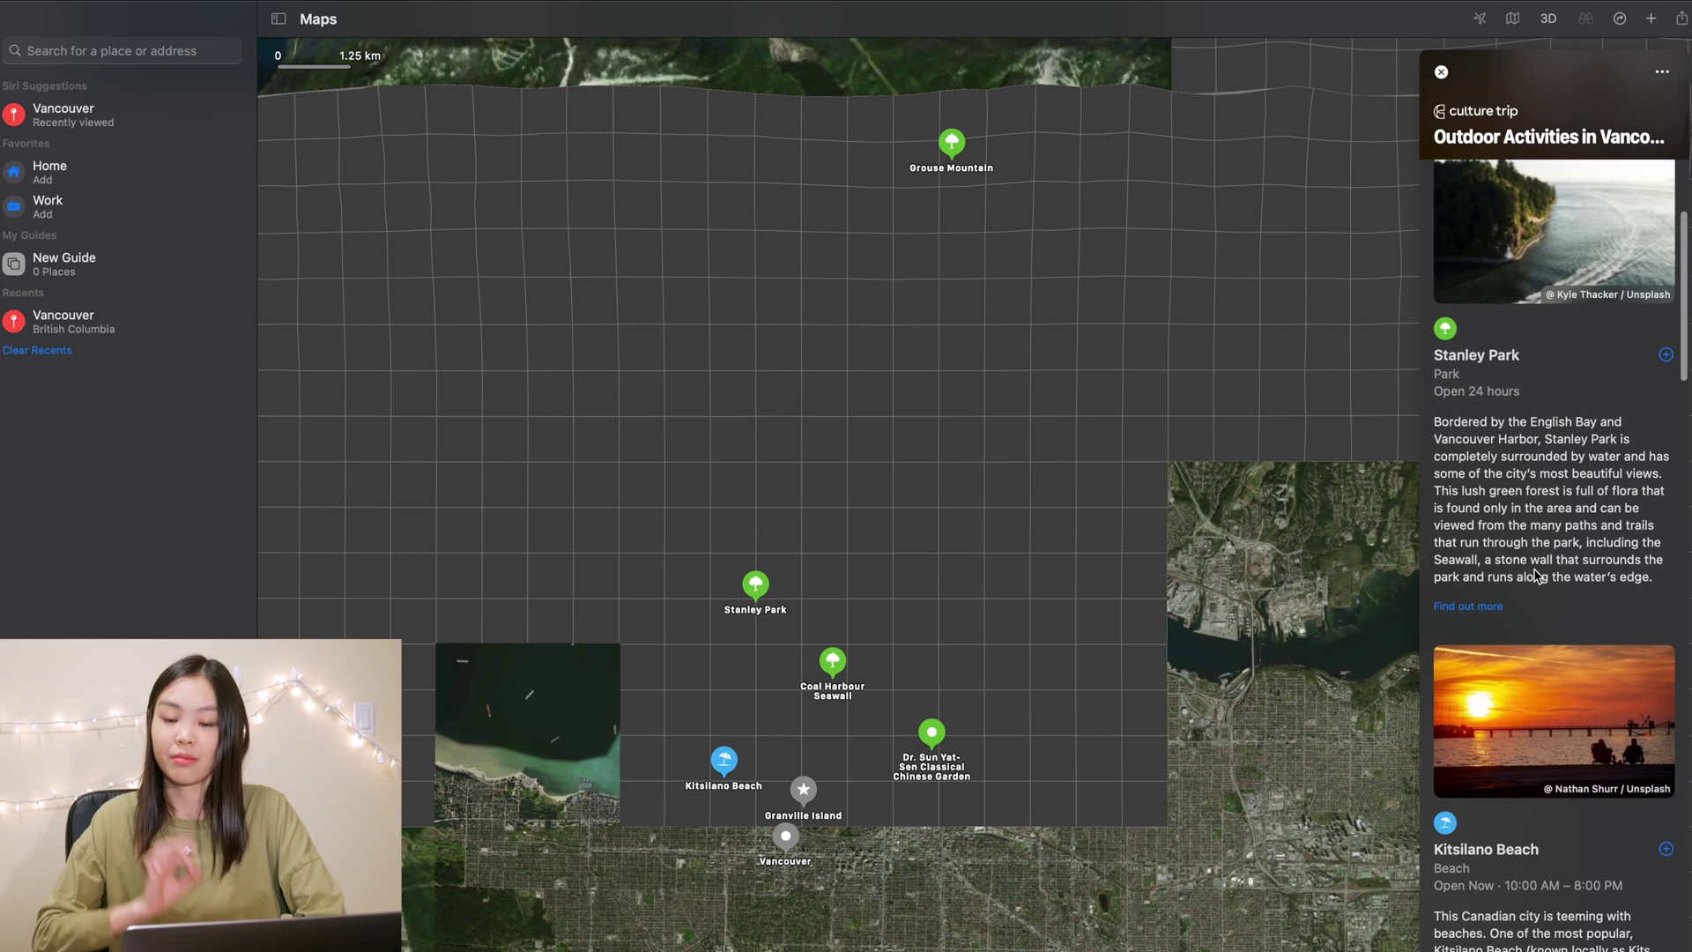
{"action": "scroll", "coordinate": [1536, 576], "scroll_direction": "down", "scroll_amount": 2}
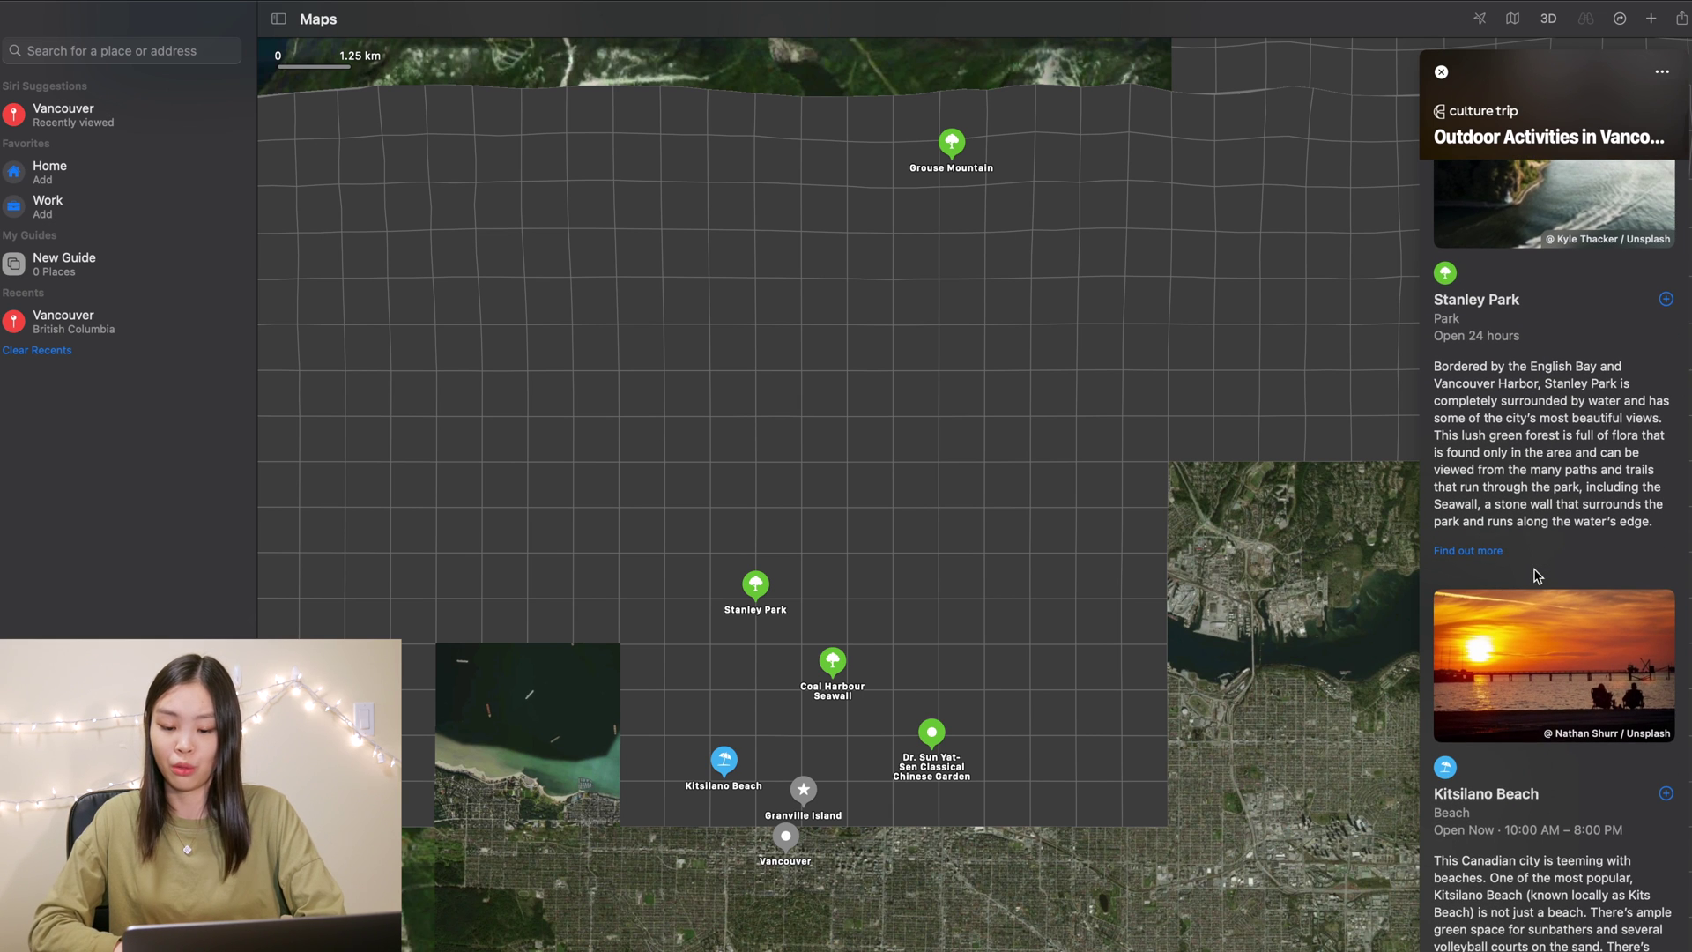
{"action": "scroll", "coordinate": [1537, 577], "scroll_direction": "down", "scroll_amount": 3}
{"action": "scroll", "coordinate": [1536, 578], "scroll_direction": "down", "scroll_amount": 15}
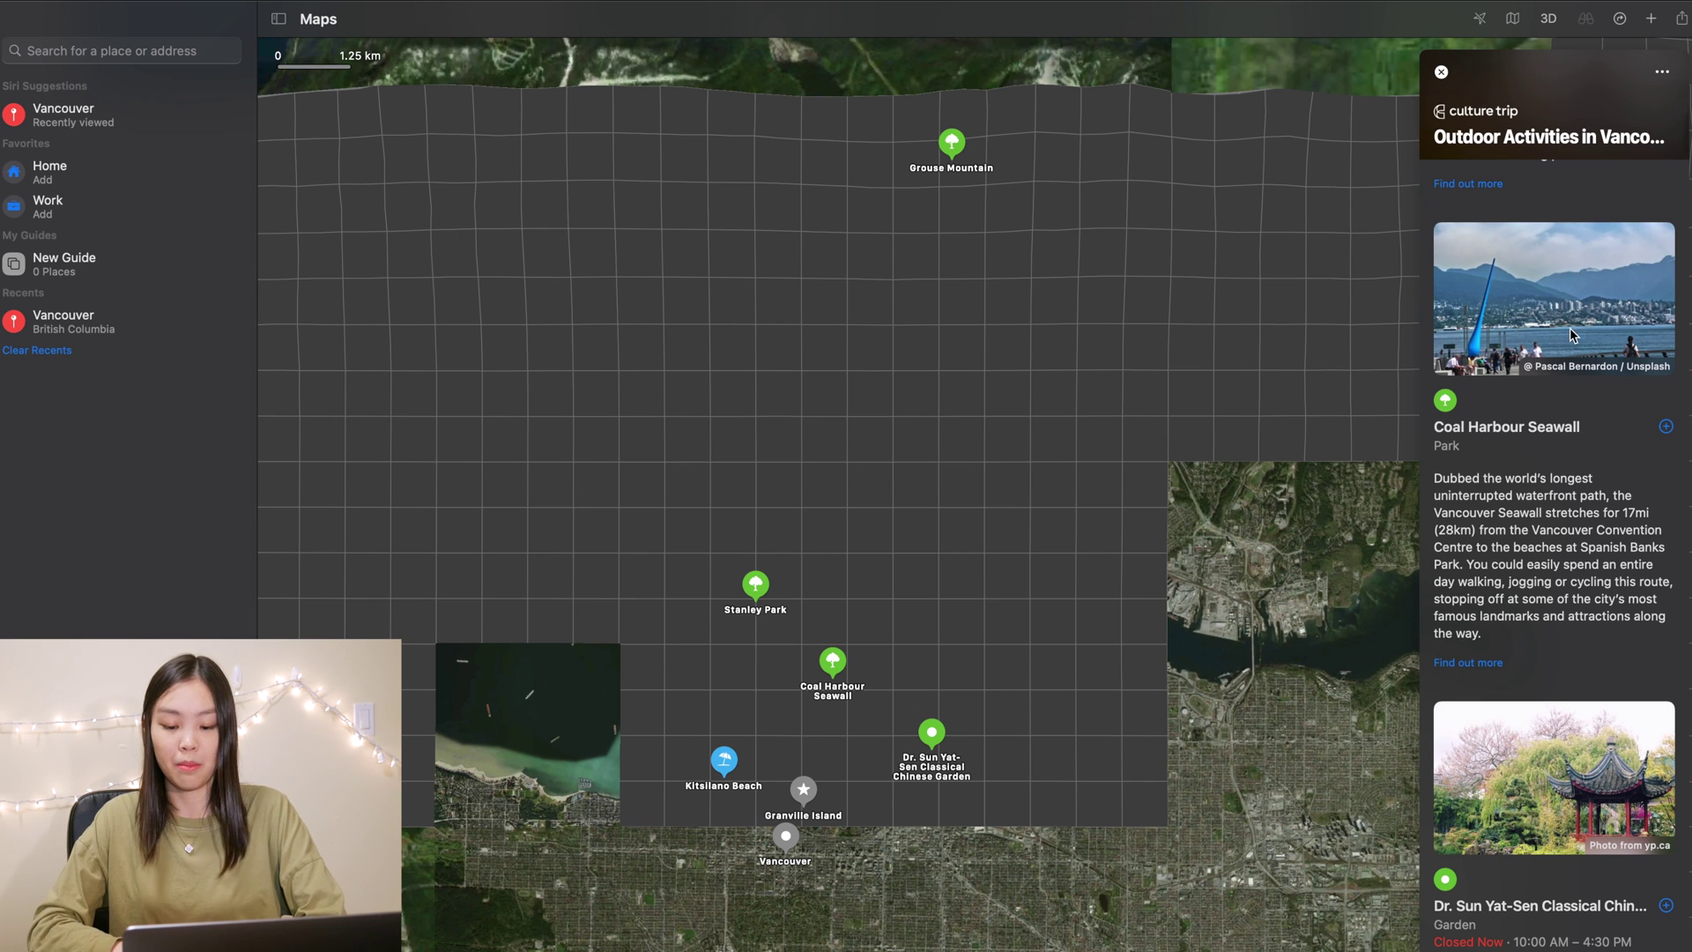
{"action": "scroll", "coordinate": [1543, 804], "scroll_direction": "down", "scroll_amount": 5}
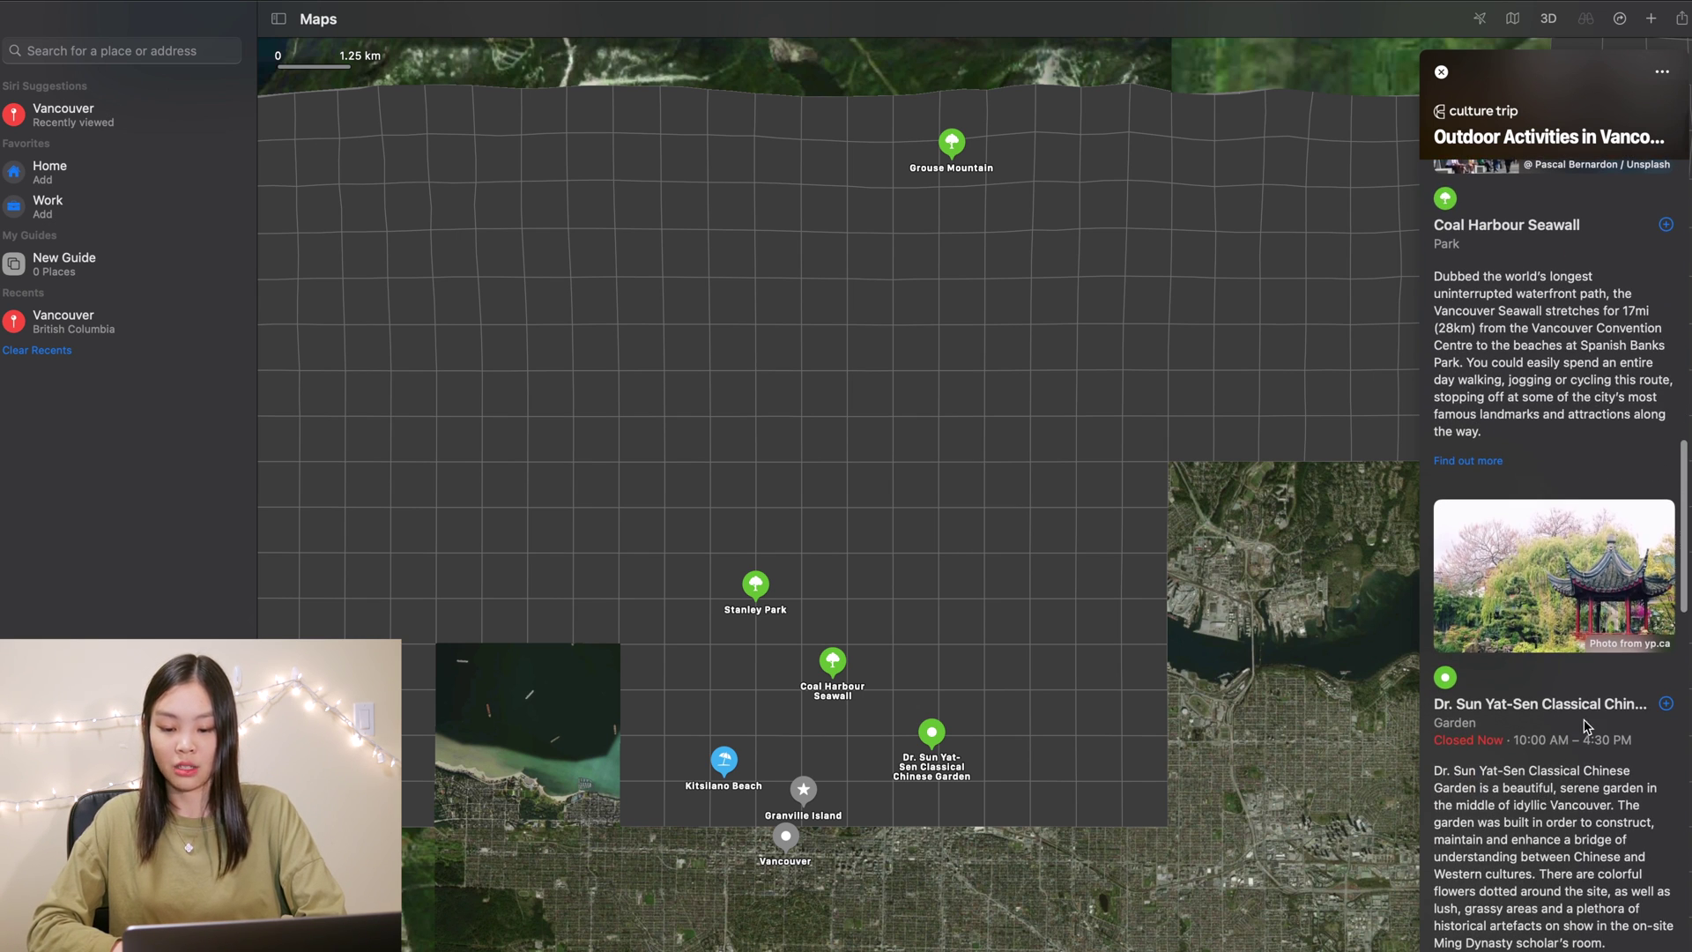
{"action": "scroll", "coordinate": [1586, 728], "scroll_direction": "down", "scroll_amount": 5}
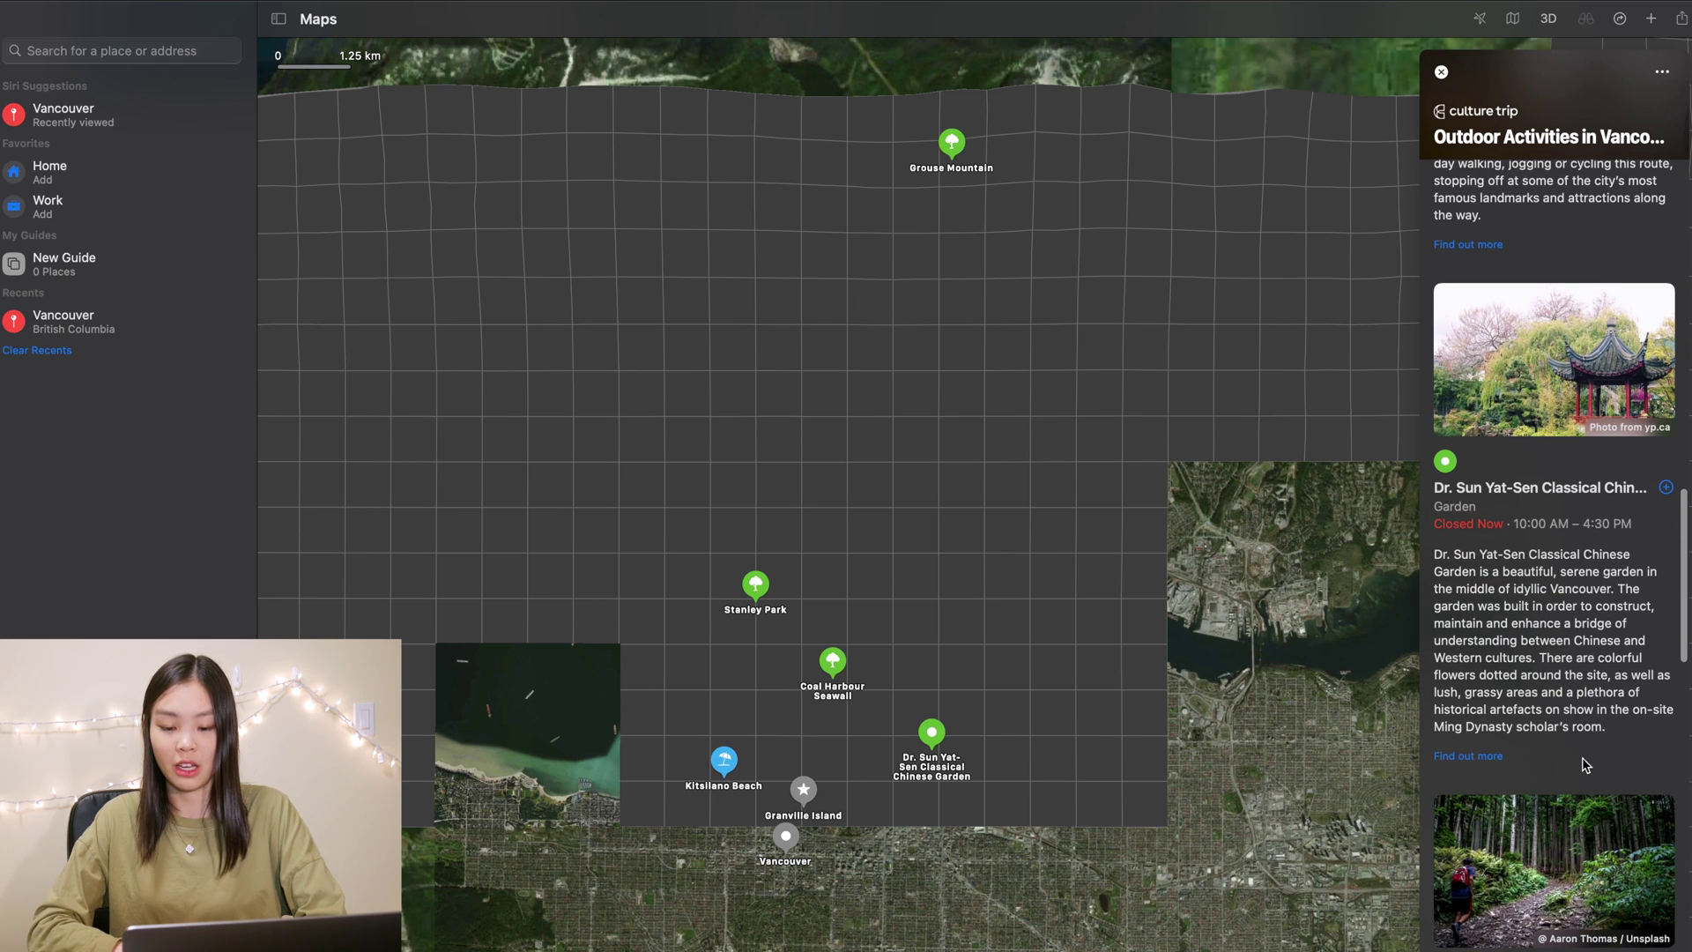
{"action": "scroll", "coordinate": [1586, 765], "scroll_direction": "down", "scroll_amount": 4}
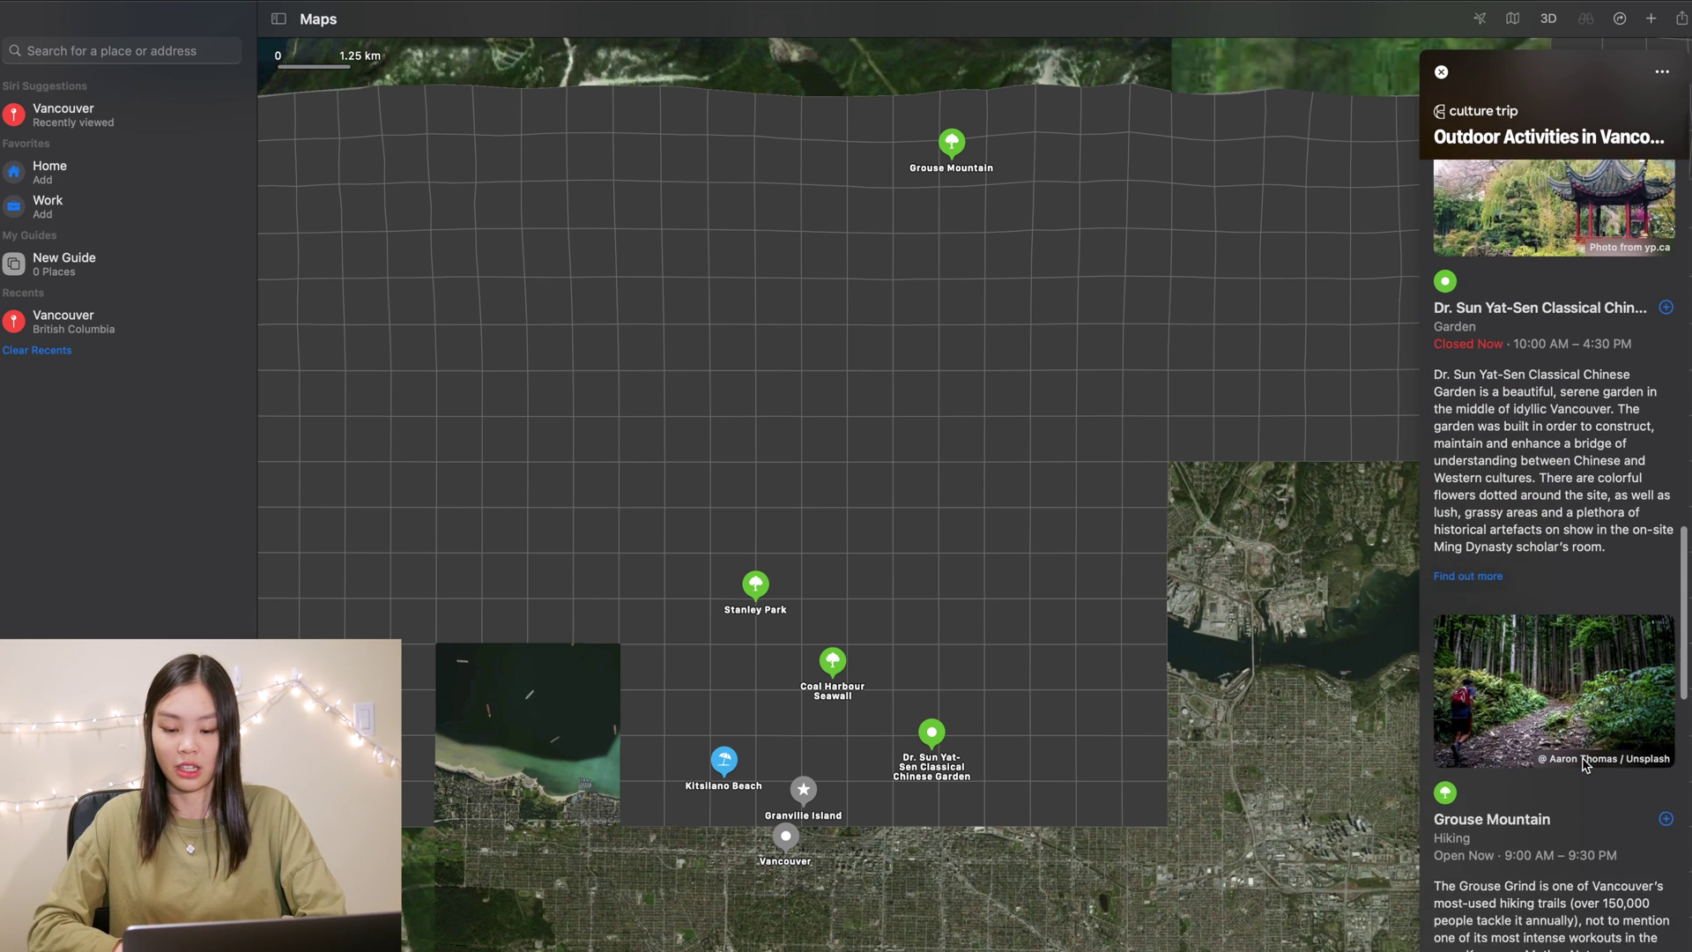
{"action": "scroll", "coordinate": [1587, 764], "scroll_direction": "down", "scroll_amount": 1}
{"action": "scroll", "coordinate": [1522, 758], "scroll_direction": "down", "scroll_amount": 1}
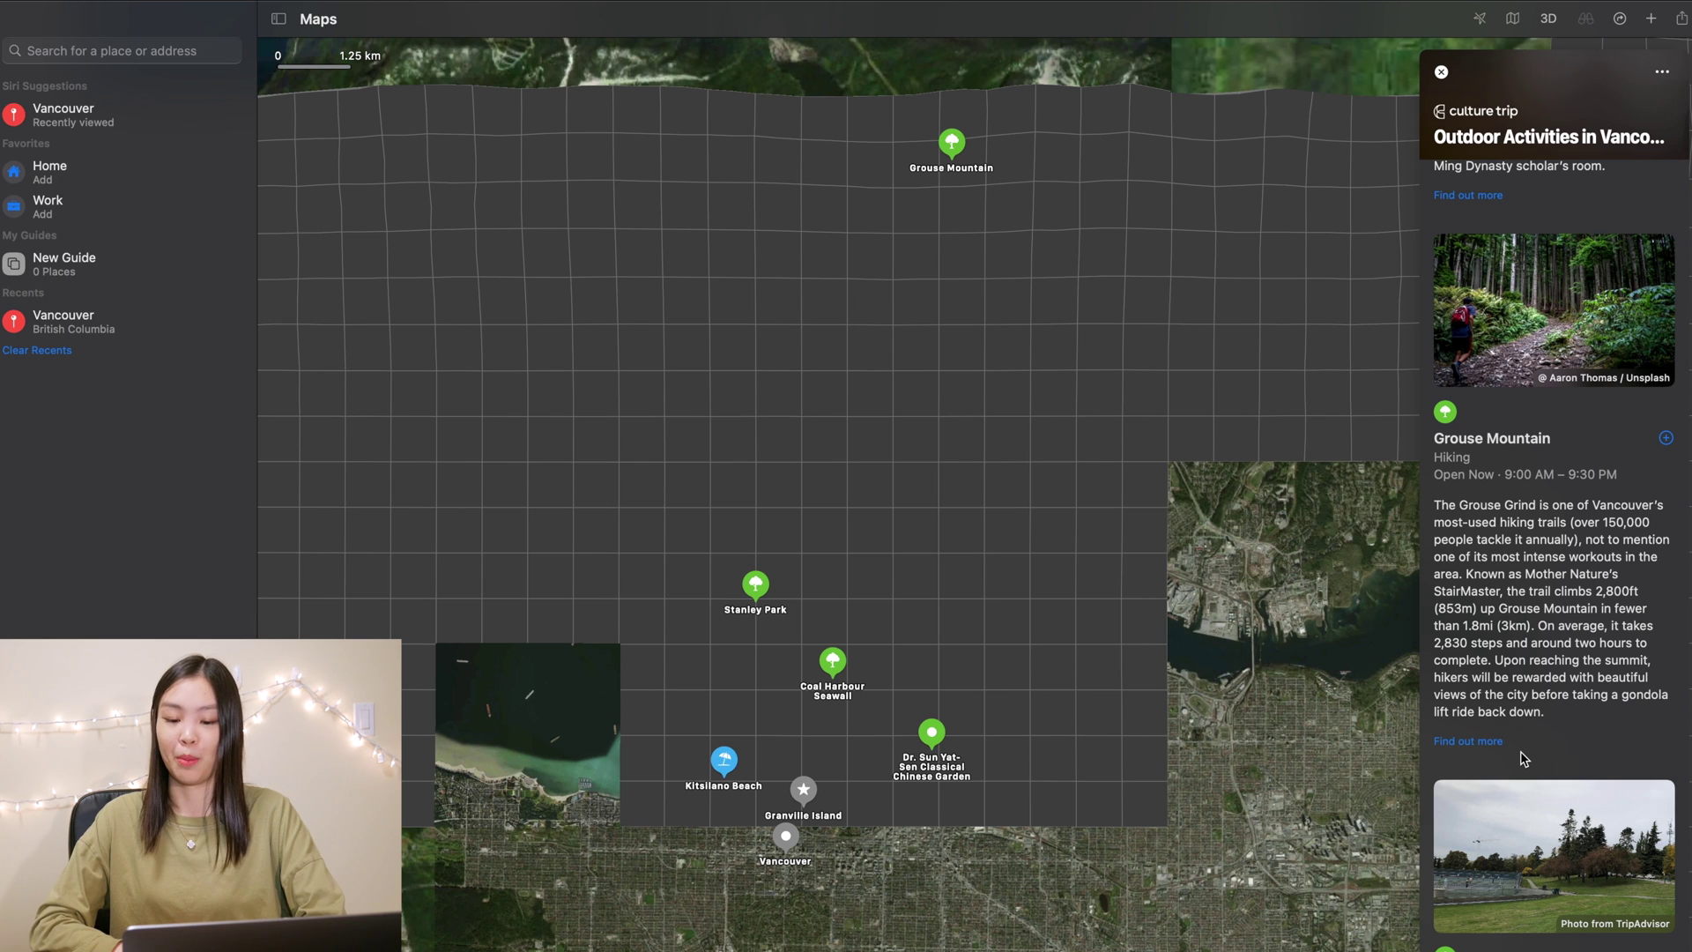
{"action": "scroll", "coordinate": [1523, 759], "scroll_direction": "down", "scroll_amount": 5}
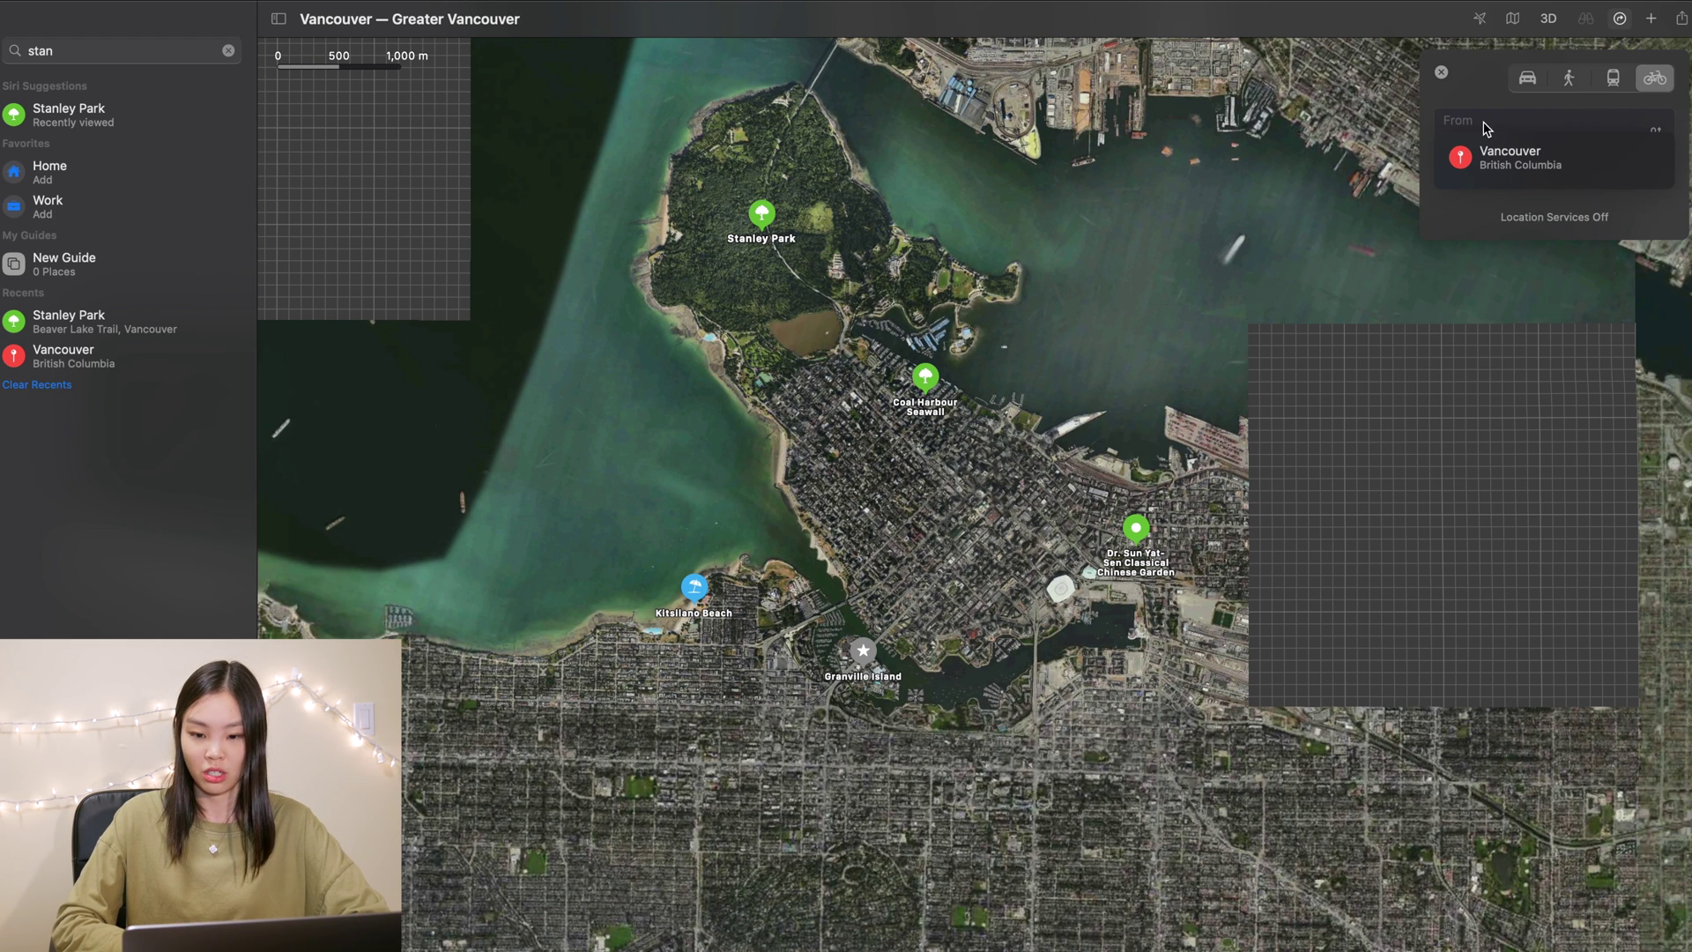
- Set Kitsilano Beach as the cycling start point and dismiss the Getting There Safely alert
{"action": "type", "text": "Kit"}
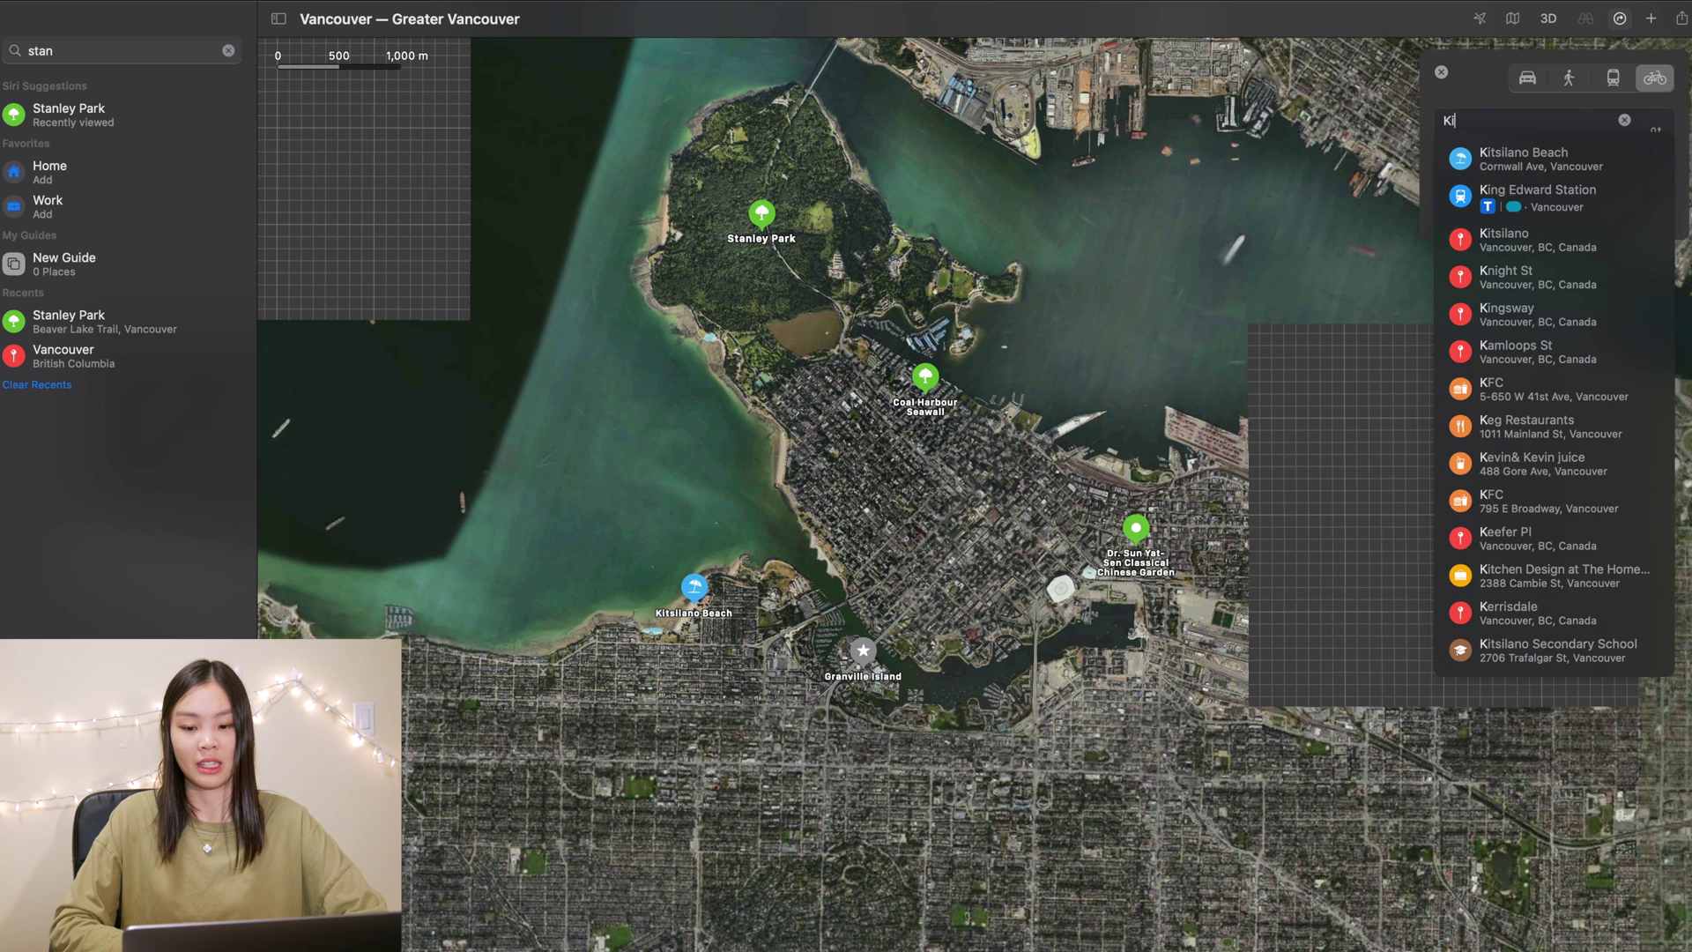
{"action": "left_click", "coordinate": [1499, 155]}
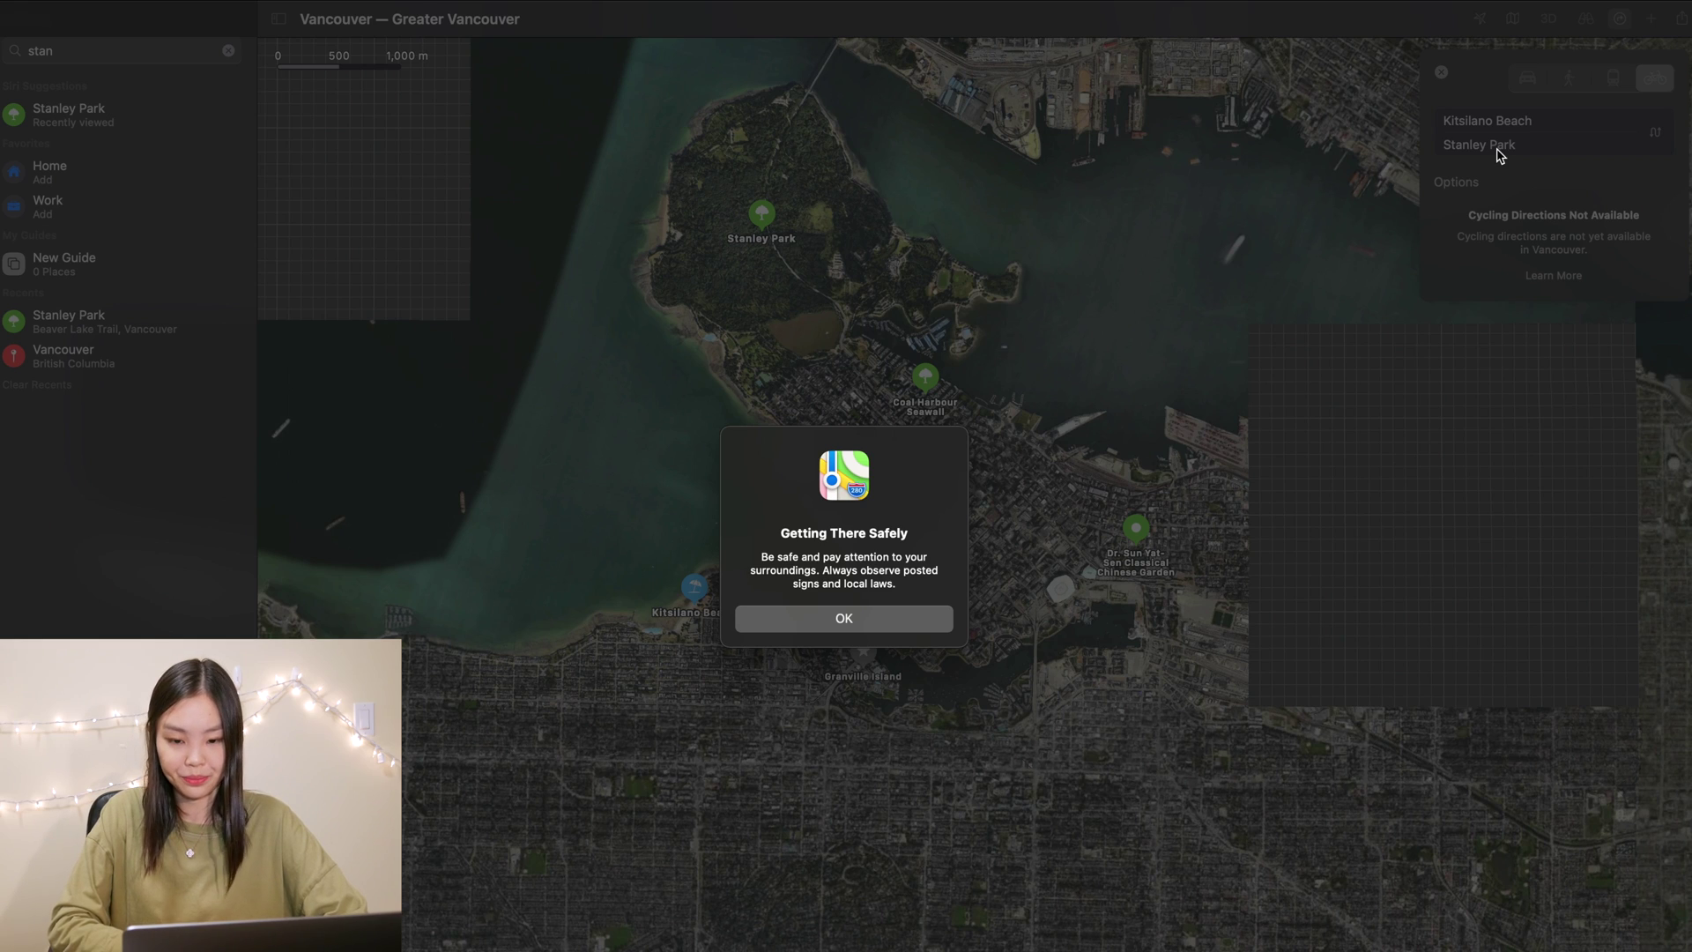
{"action": "key", "text": "Return"}
{"action": "scroll", "coordinate": [1051, 698], "scroll_direction": "left", "scroll_amount": 3}
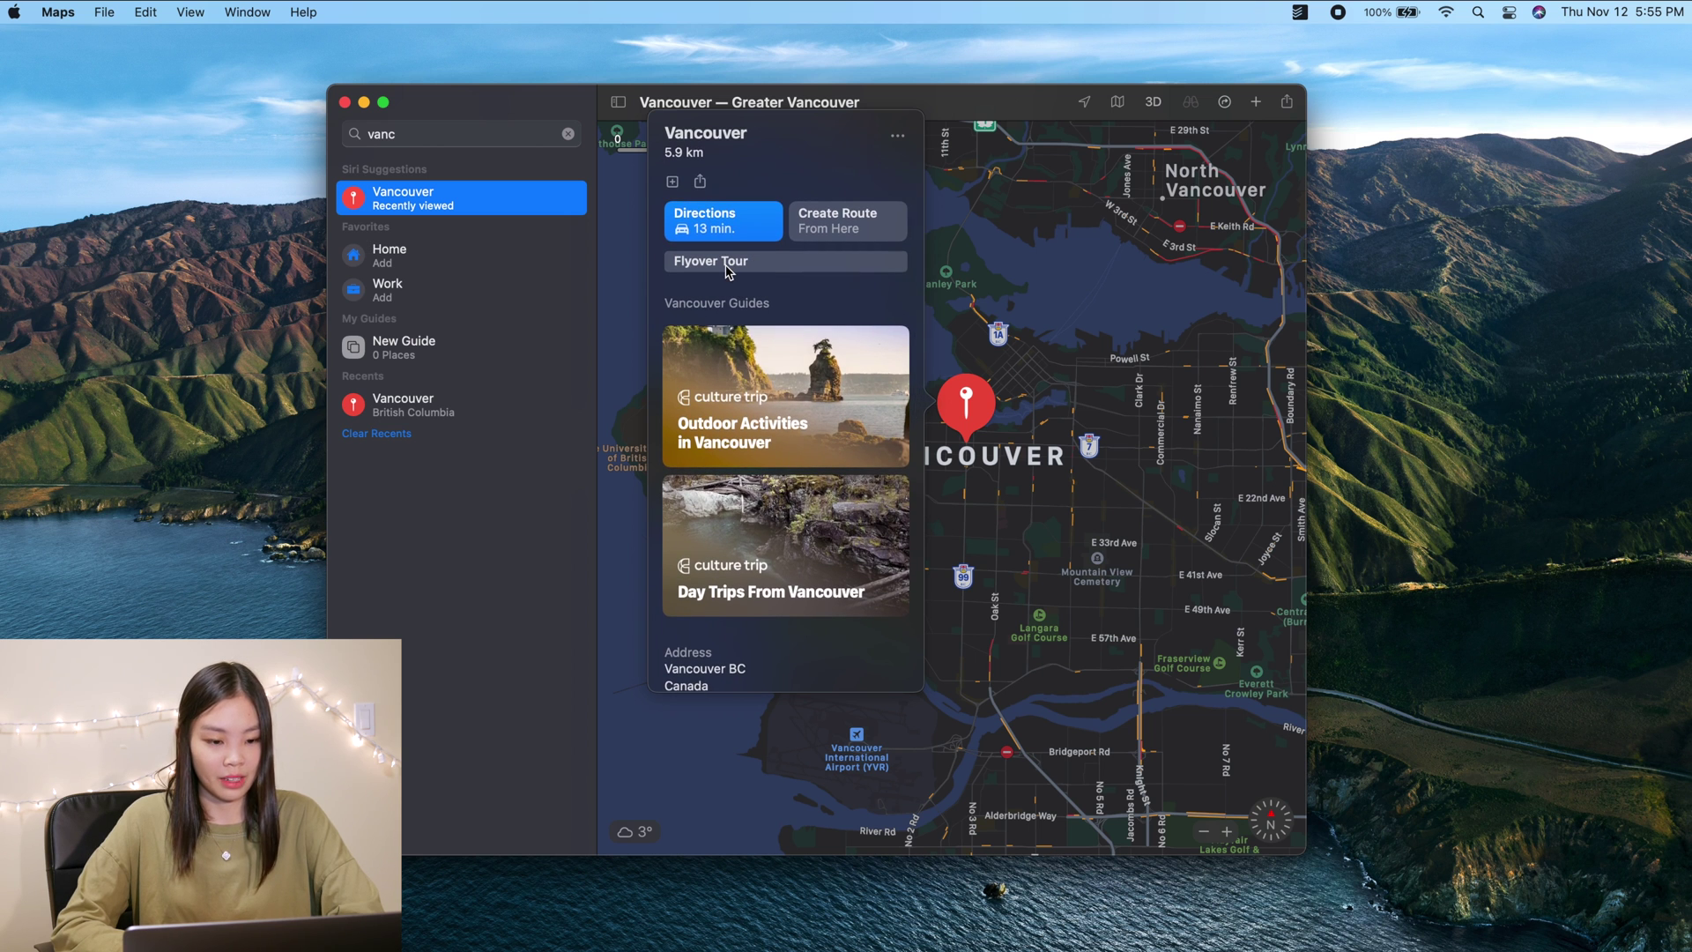
- Start the Vancouver Flyover Tour and shift its window slightly right
{"action": "scroll", "coordinate": [727, 271], "scroll_direction": "down", "scroll_amount": 2}
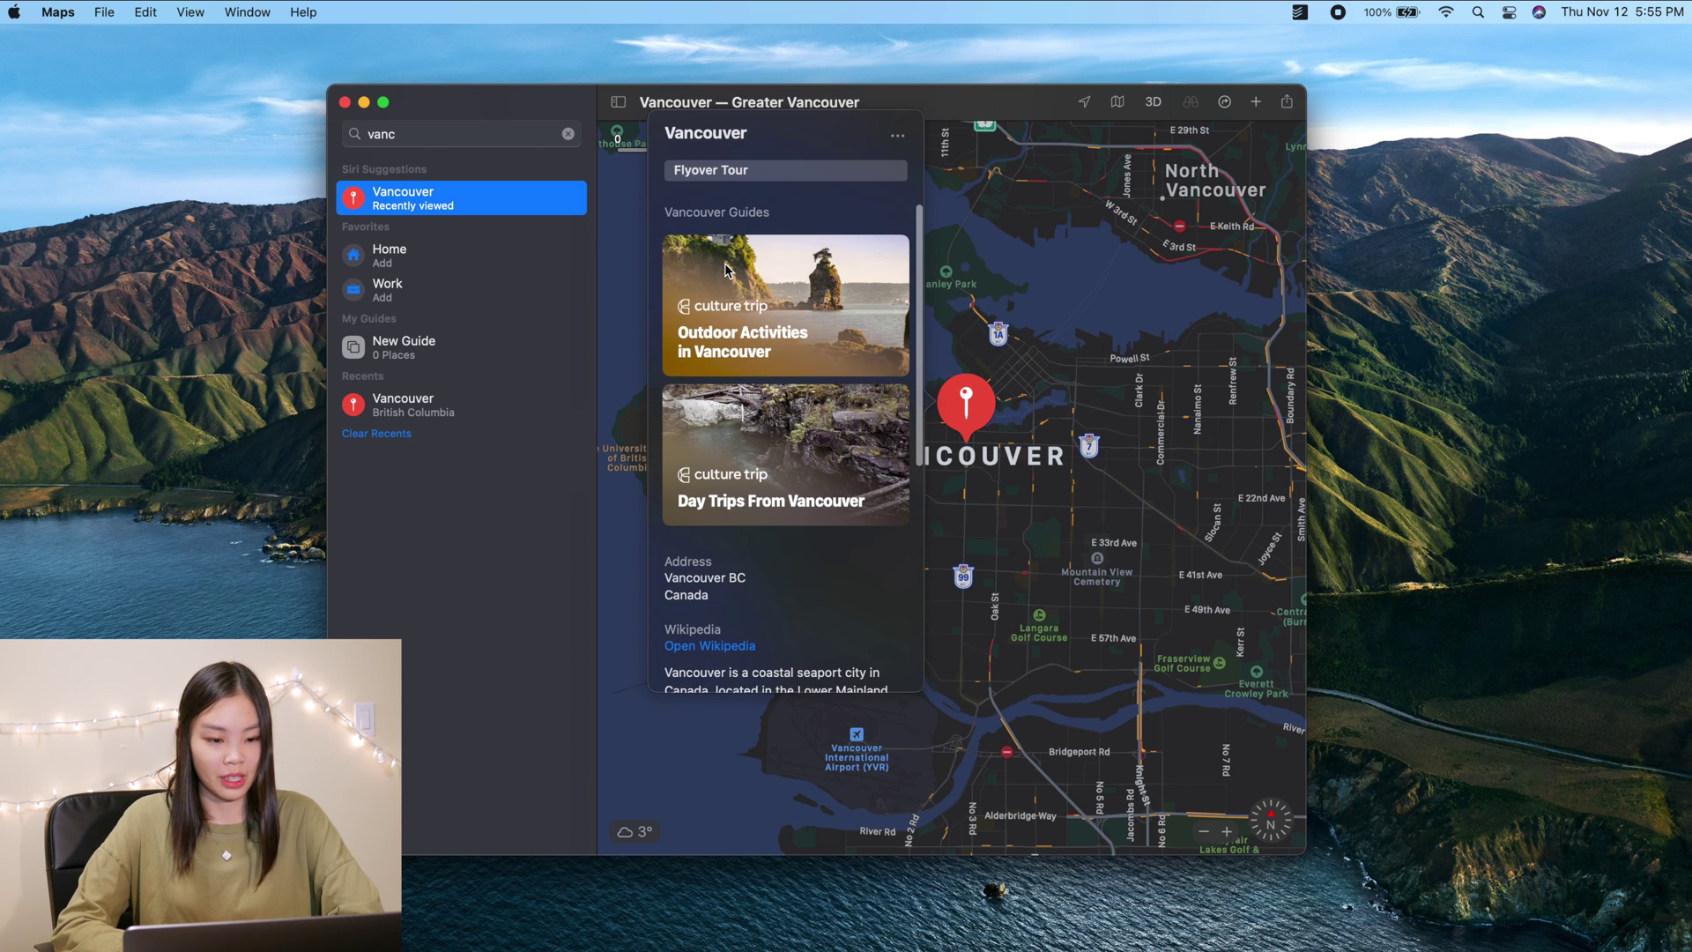
{"action": "left_click", "coordinate": [746, 172]}
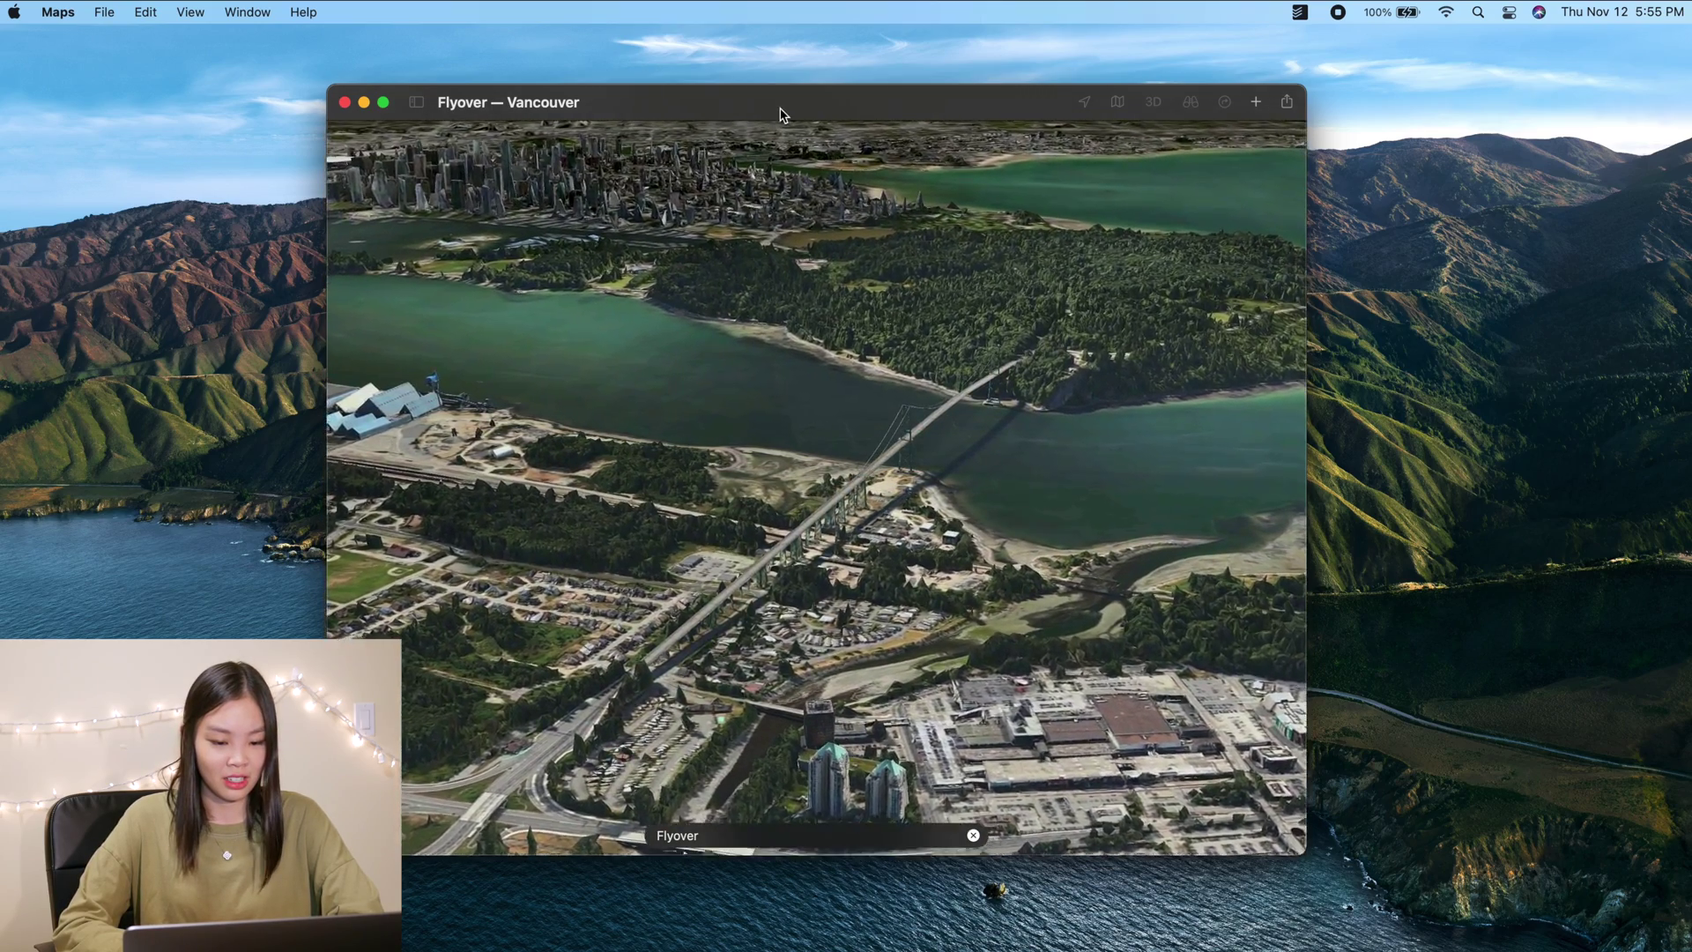
{"action": "left_click_drag", "start_coordinate": [774, 116], "coordinate": [811, 153]}
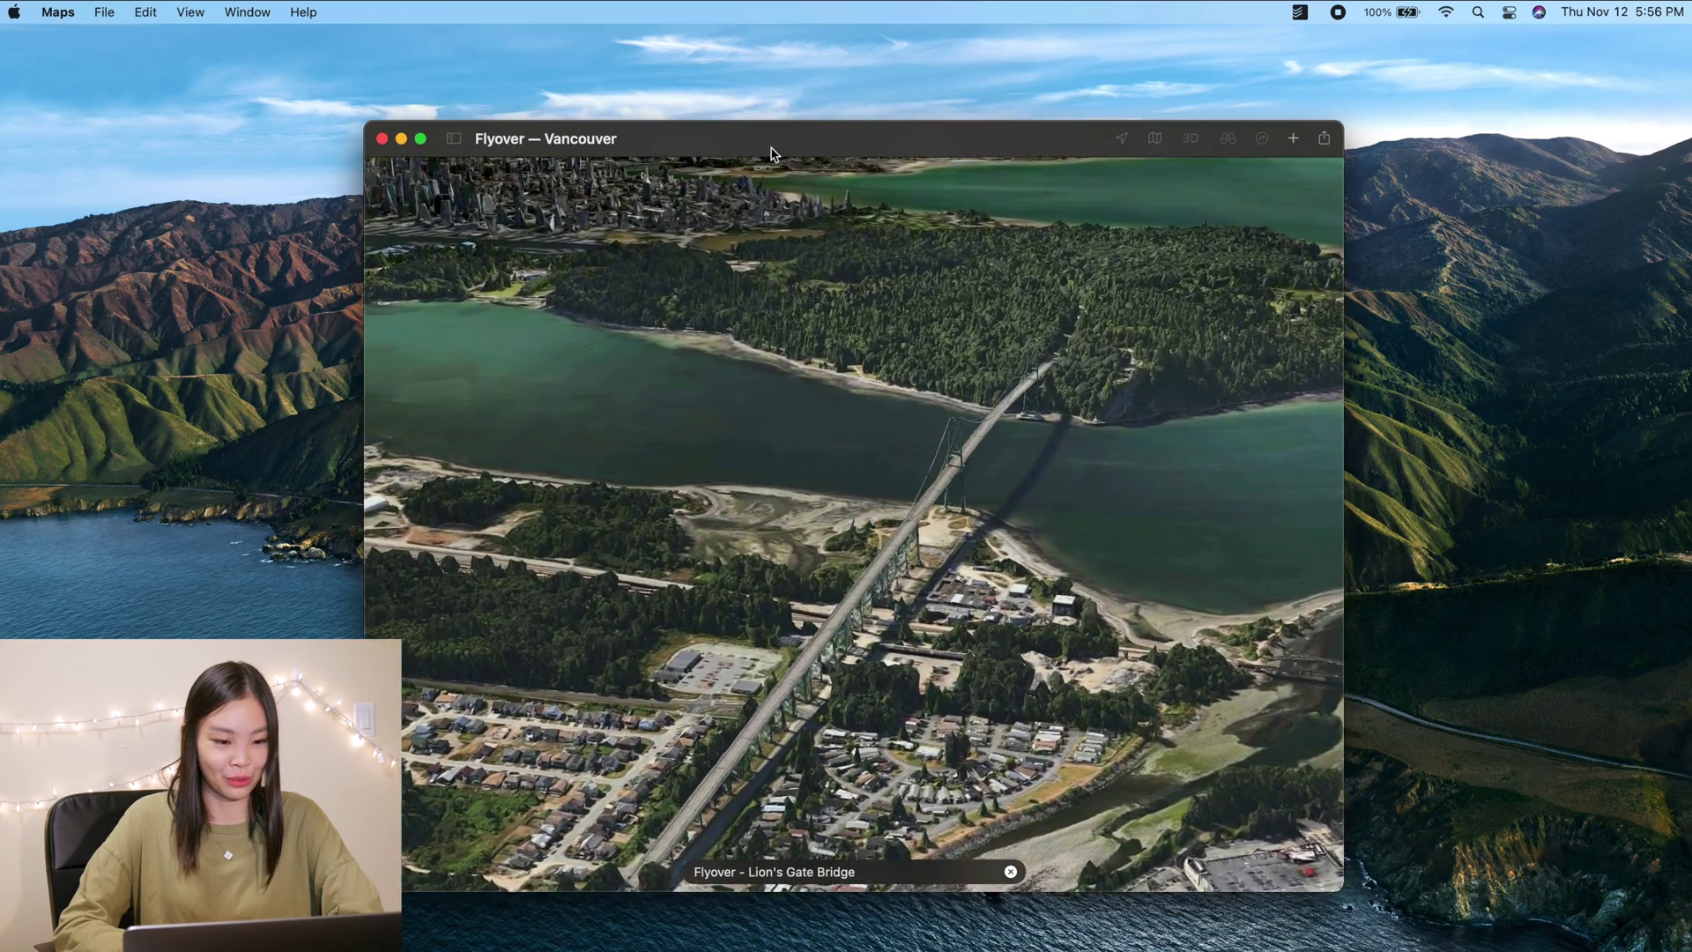
- Switch the Vancouver Flyover window to full screen
{"action": "left_click", "coordinate": [420, 138]}
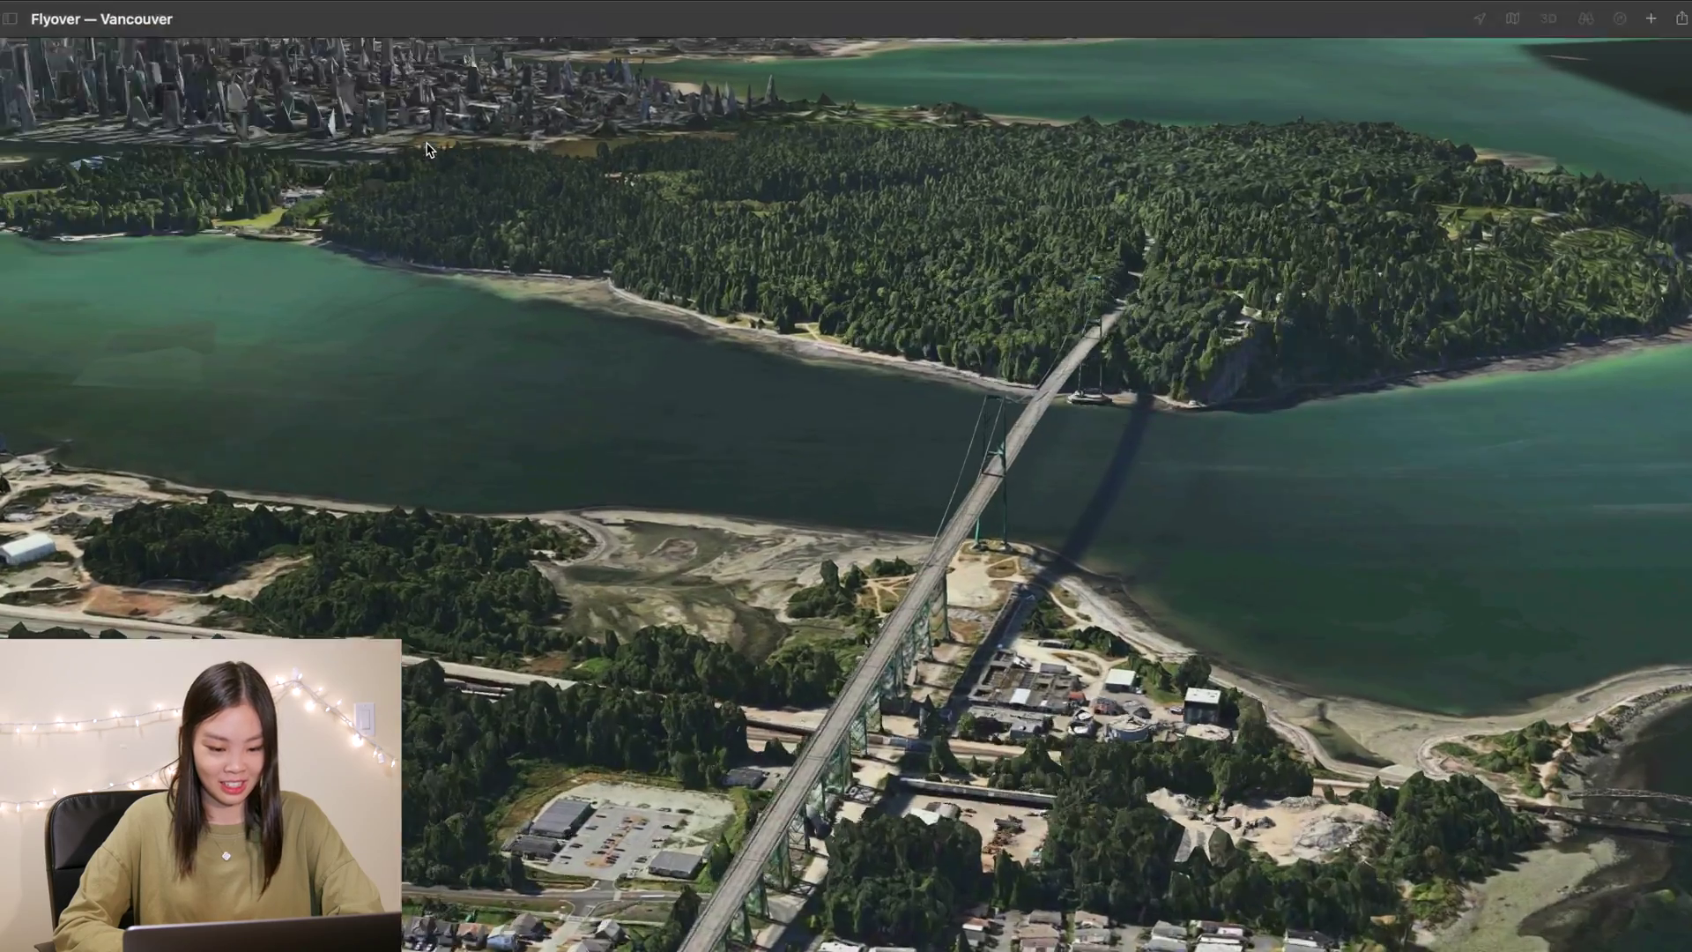